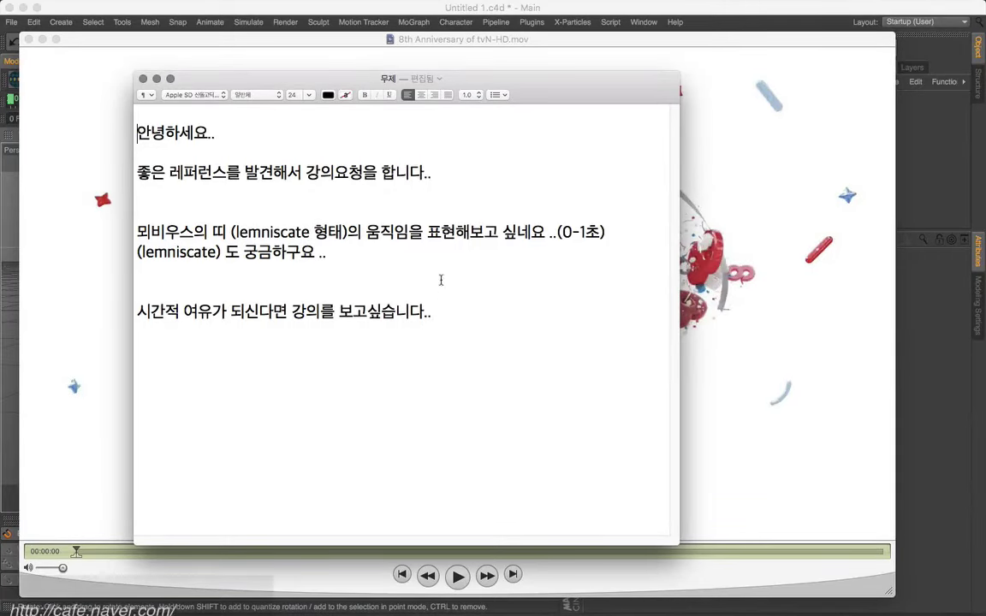
# Read the request note, highlighting '레퍼런스' and 'lemniscate', then bring the reference movie forward
pyautogui.moveTo(523, 91); pyautogui.dragTo(544, 91)
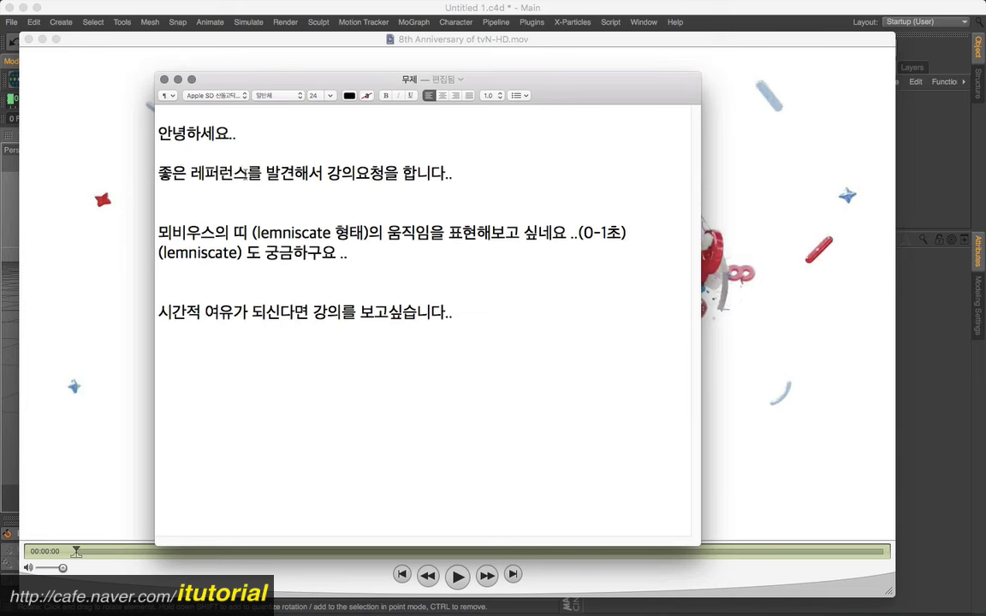
pyautogui.moveTo(247, 174); pyautogui.dragTo(190, 174)
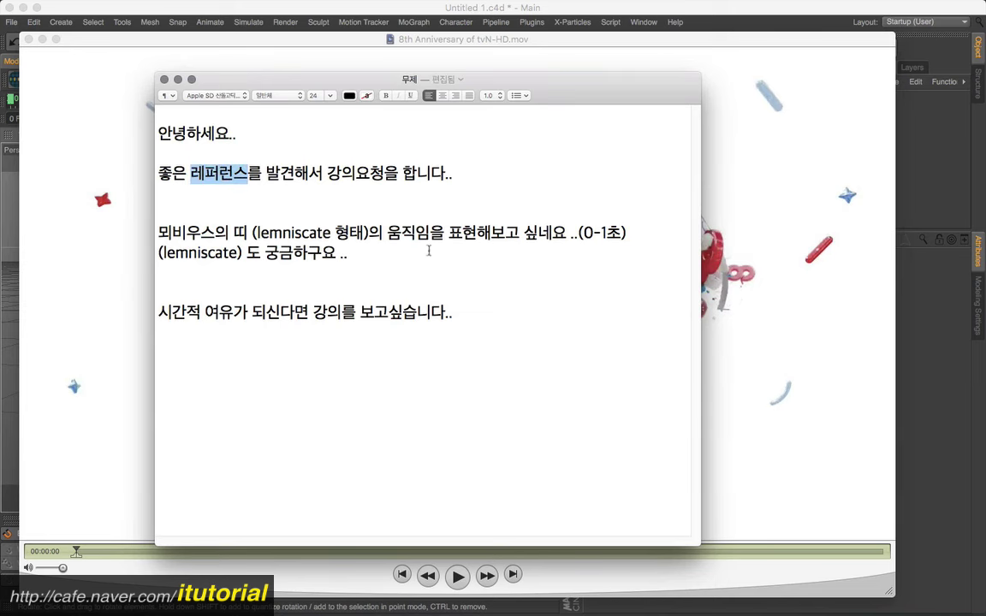
pyautogui.moveTo(566, 96)
pyautogui.mouseDown()
pyautogui.moveTo(614, 117)
pyautogui.moveTo(602, 96)
pyautogui.mouseUp()
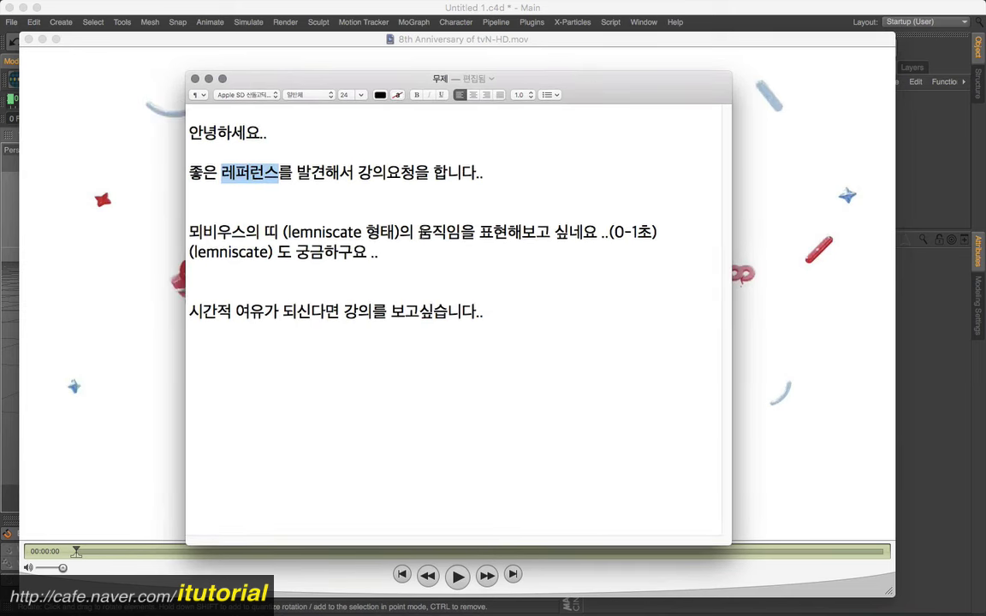
pyautogui.moveTo(289, 232); pyautogui.dragTo(360, 232)
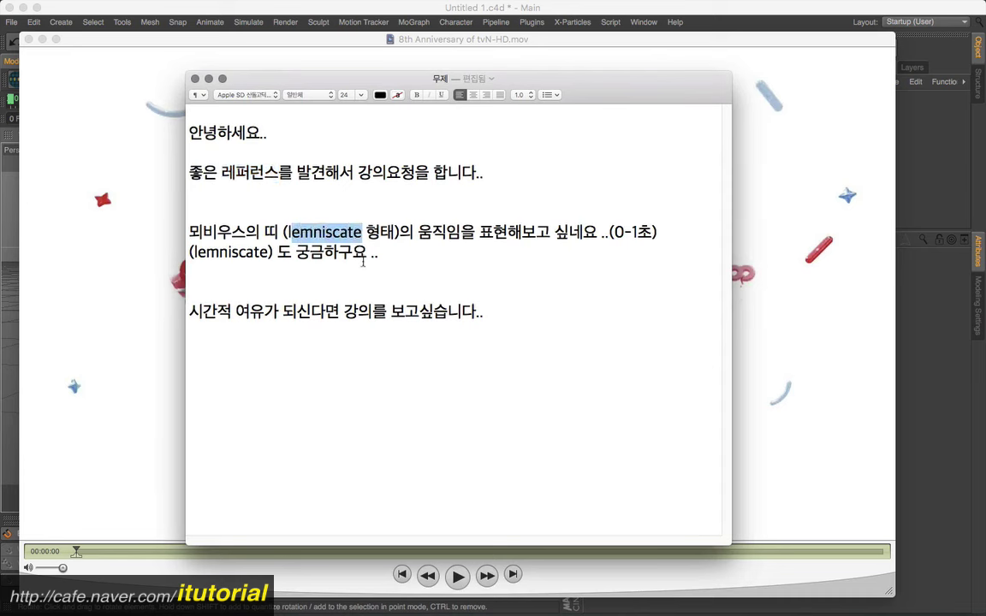
pyautogui.click(363, 251)
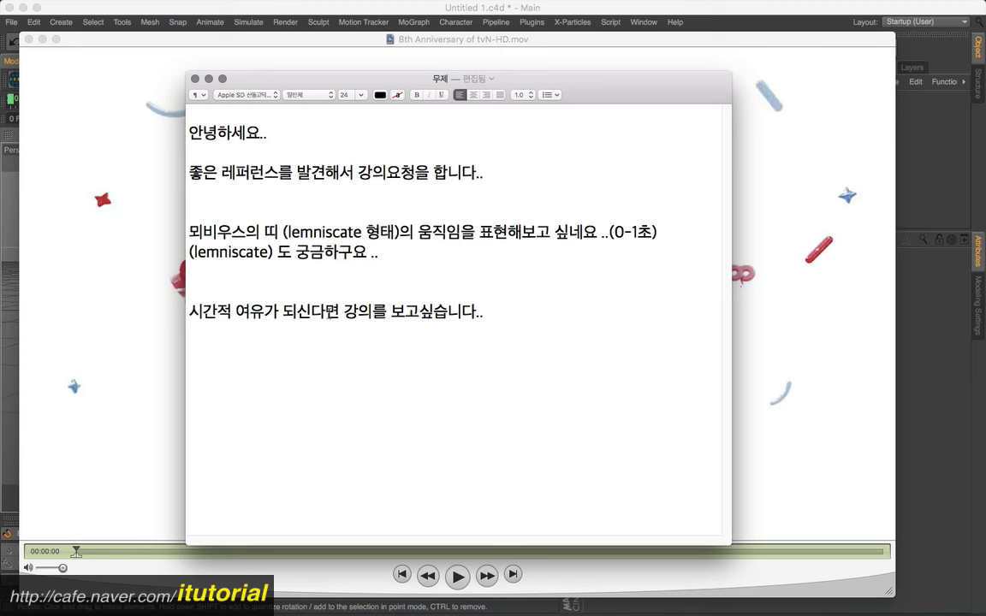
pyautogui.moveTo(364, 76); pyautogui.dragTo(347, 66)
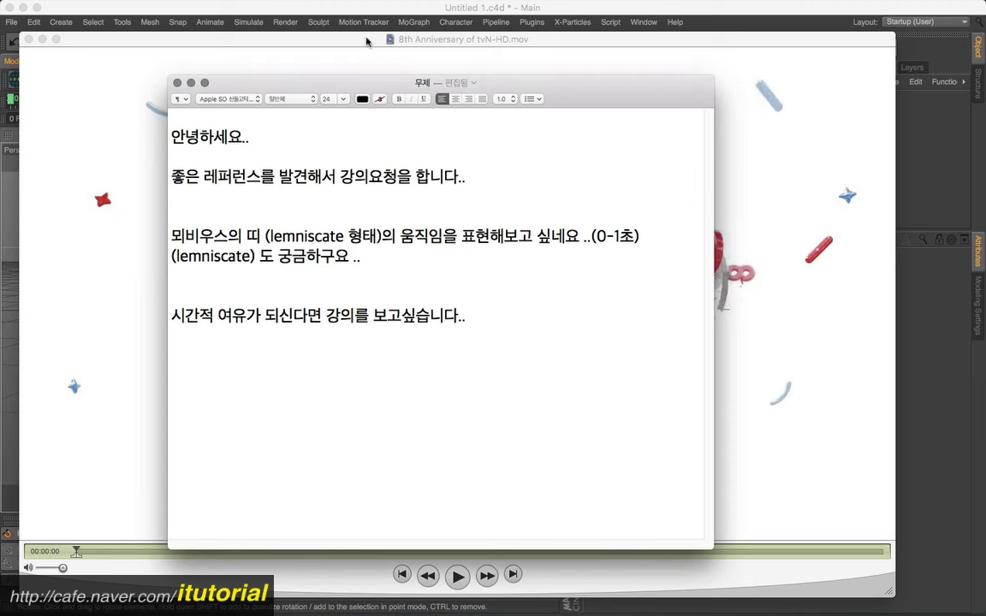
pyautogui.click(370, 43)
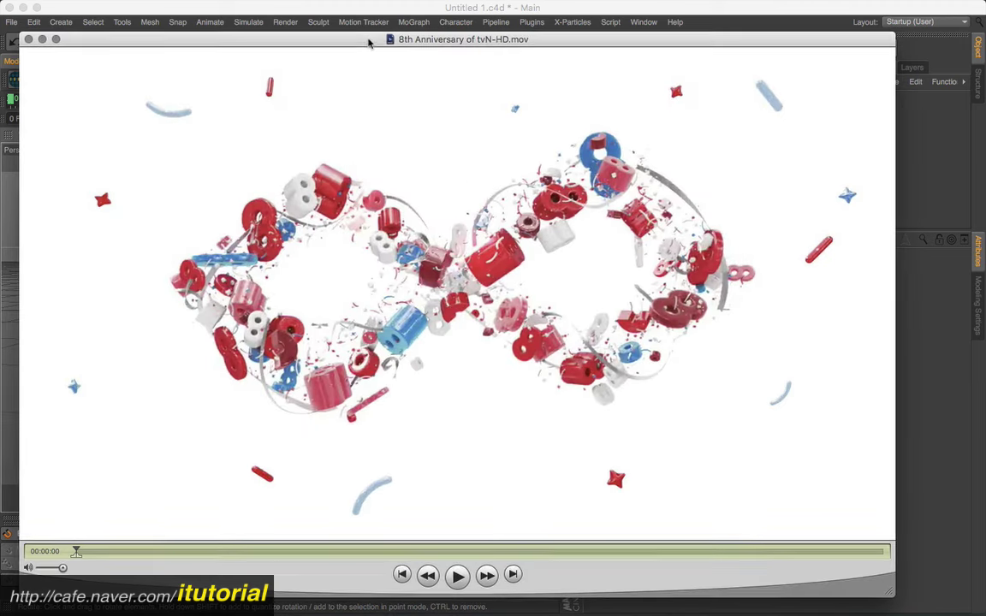
# Play, pause and scrub through the figure-eight reference movie, then switch to Cinema 4D
pyautogui.click(457, 575)
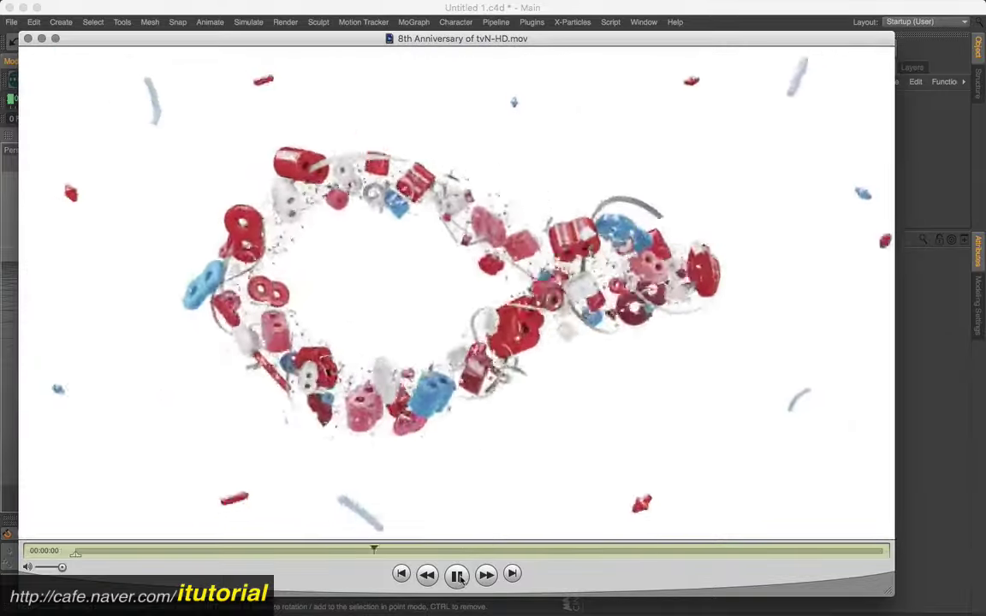
pyautogui.click(458, 576)
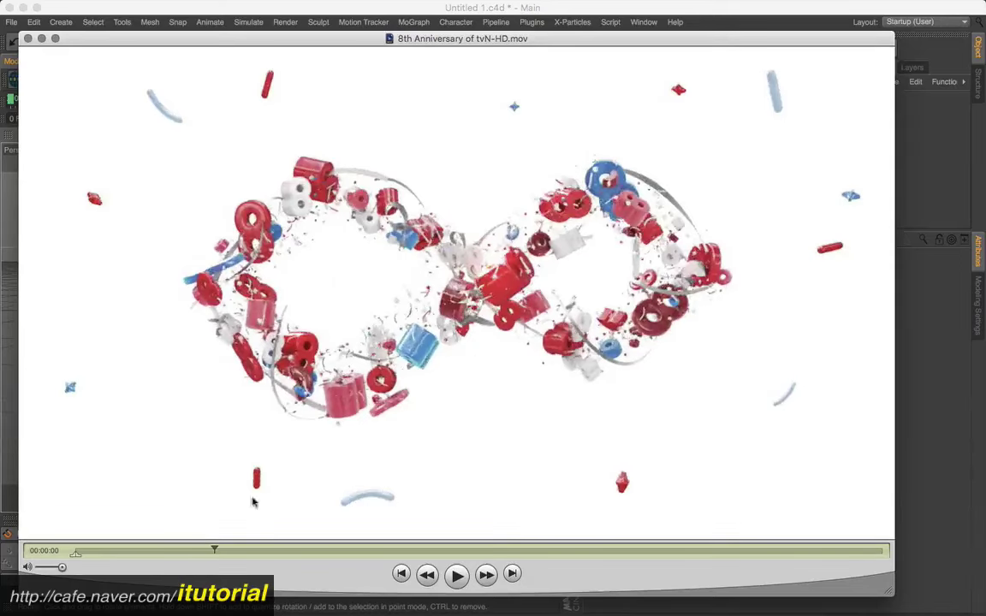
pyautogui.moveTo(219, 551); pyautogui.dragTo(260, 552)
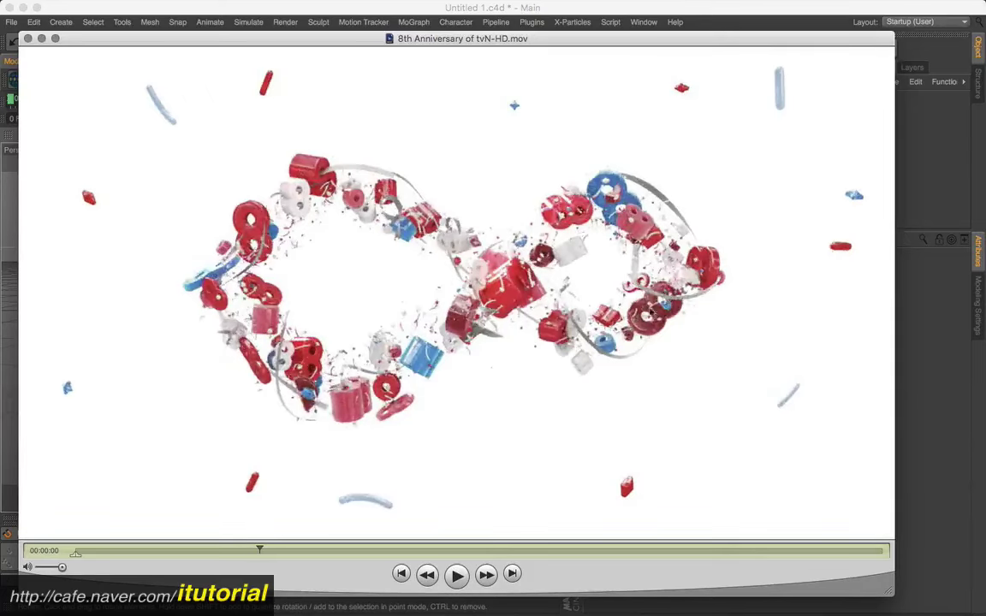
pyautogui.moveTo(259, 552); pyautogui.dragTo(109, 552)
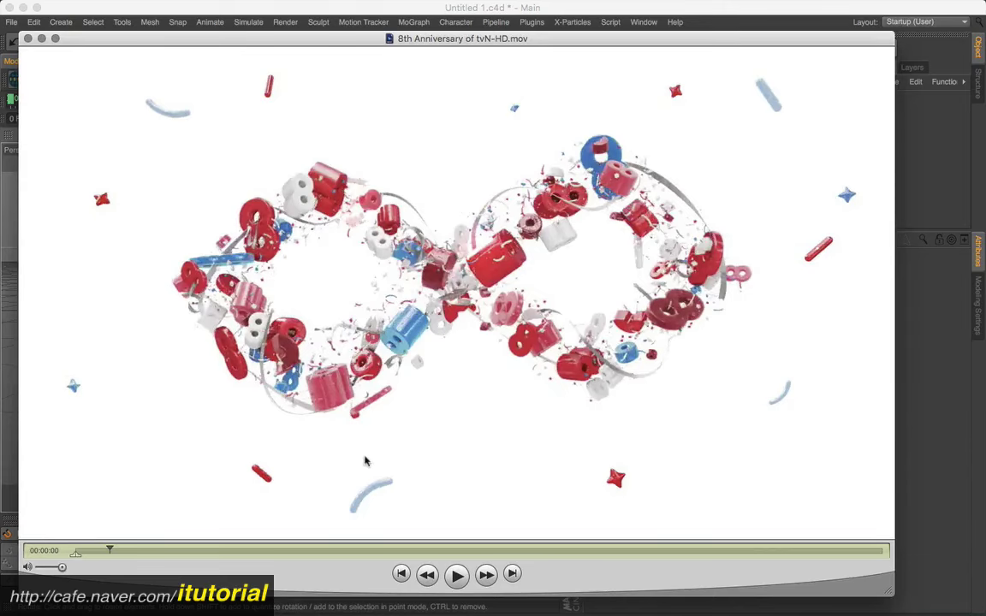
pyautogui.click(238, 550)
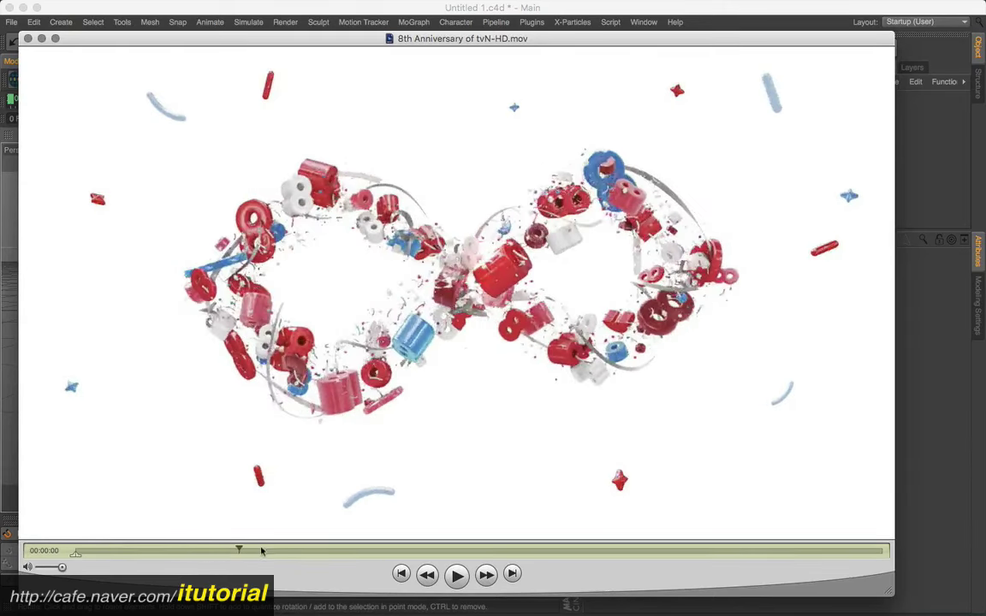
pyautogui.click(131, 551)
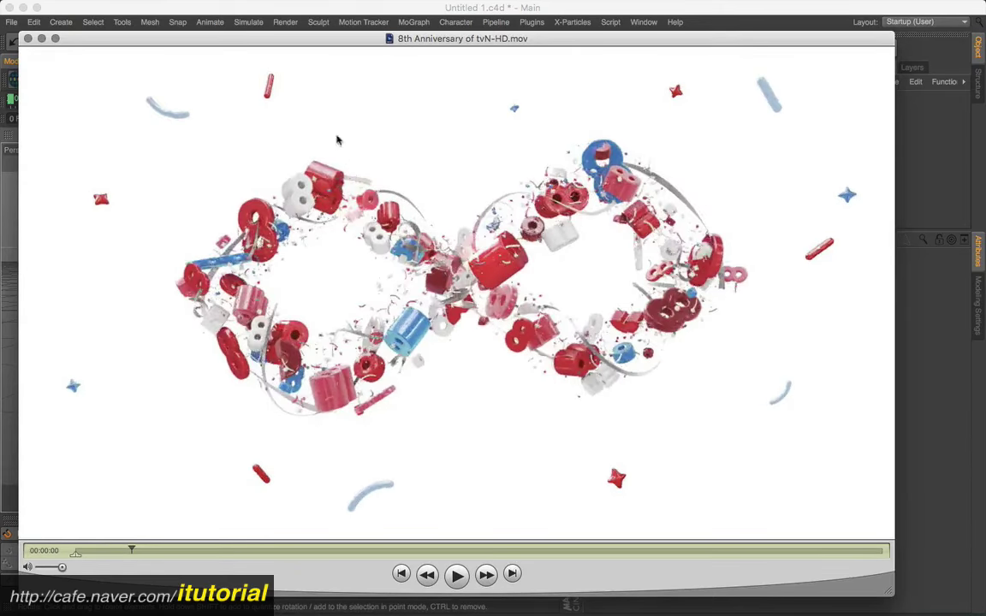
pyautogui.click(416, 10)
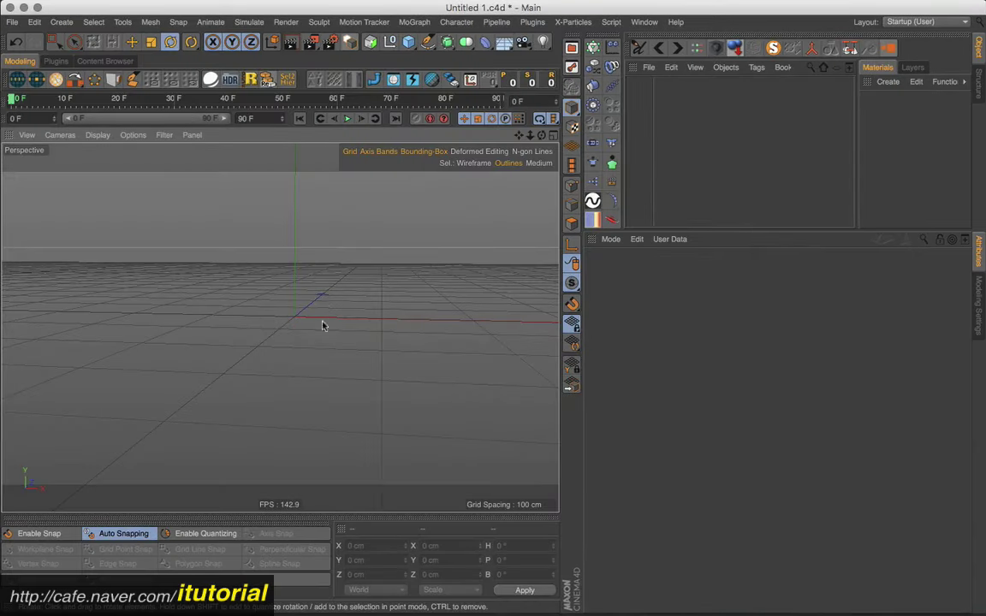
# Orbit the empty perspective view and open the spline primitives flyout
pyautogui.moveTo(322, 326)
pyautogui.keyDown('alt'); pyautogui.mouseDown()
pyautogui.moveTo(363, 325)
pyautogui.moveTo(373, 310)
pyautogui.mouseUp(); pyautogui.keyUp('alt')
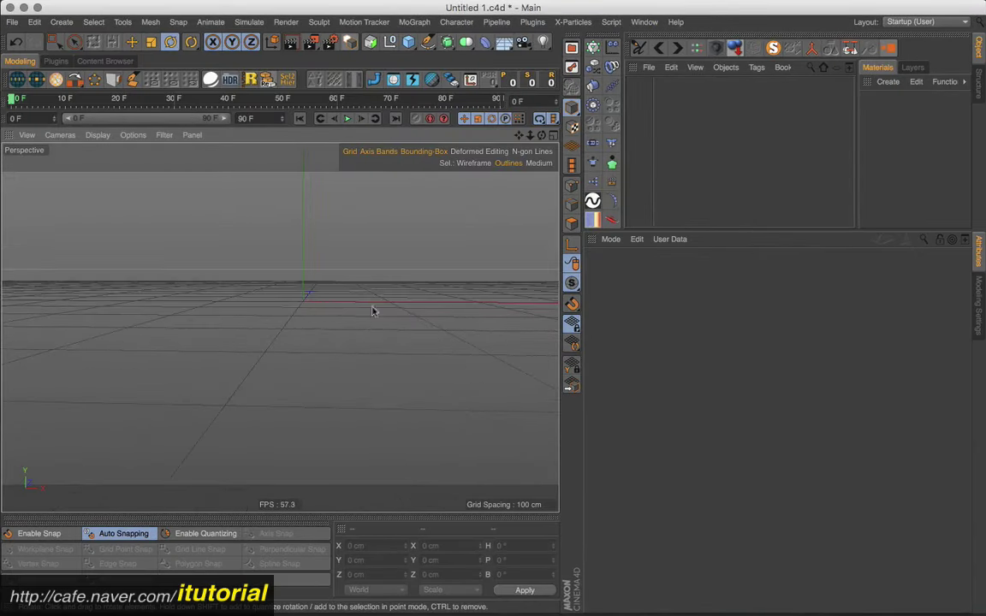
pyautogui.click(428, 41)
# Add a Cissoid spline and set its Type to Lemniscate
pyautogui.click(427, 42)
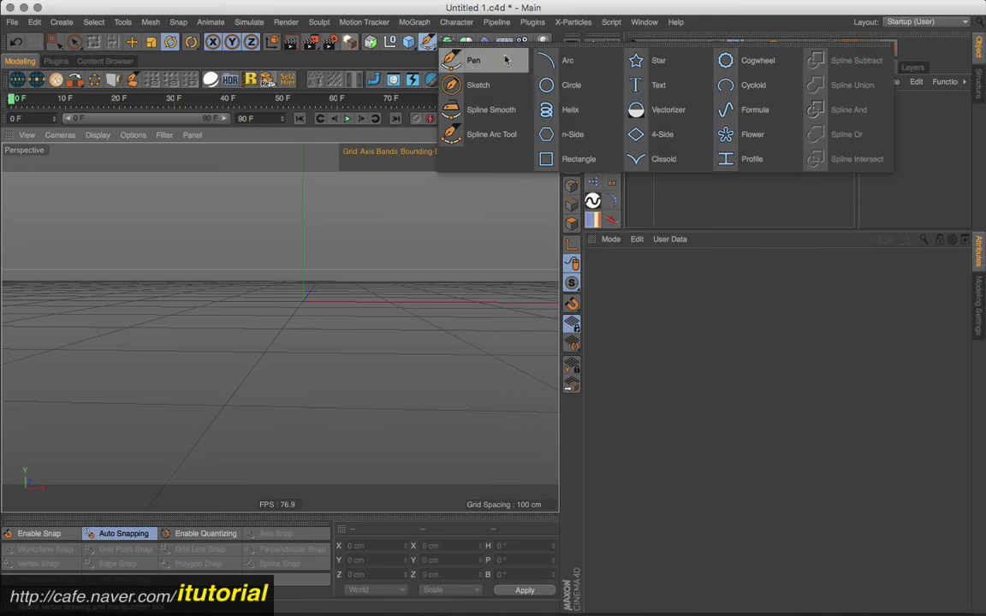
pyautogui.click(659, 158)
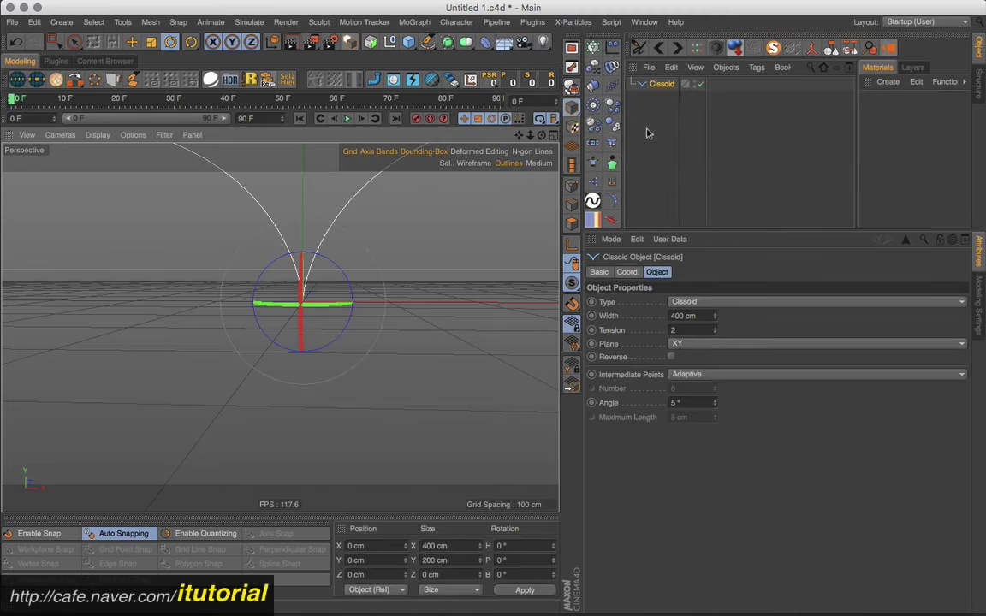
pyautogui.click(699, 303)
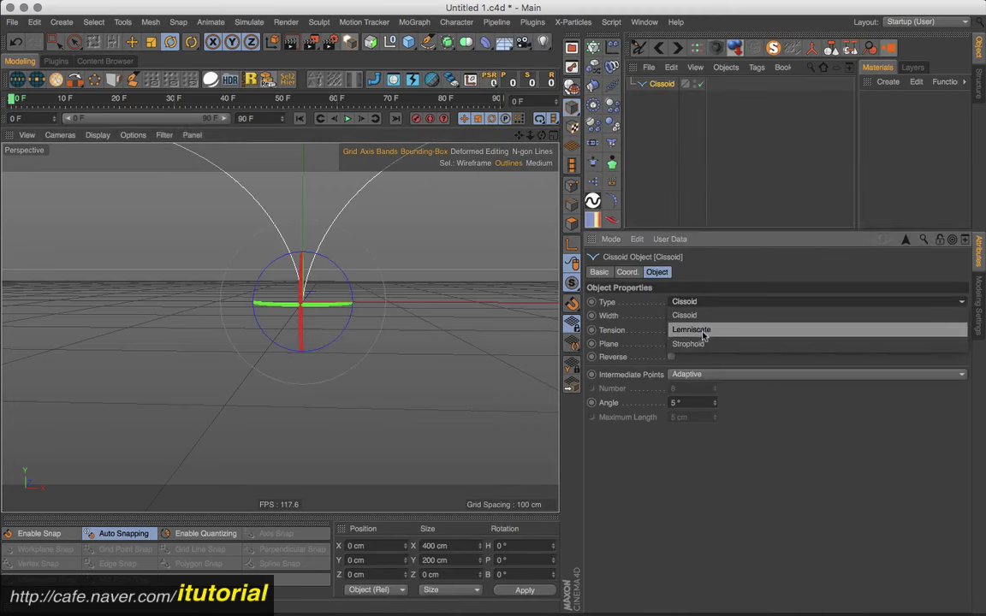
pyautogui.click(709, 330)
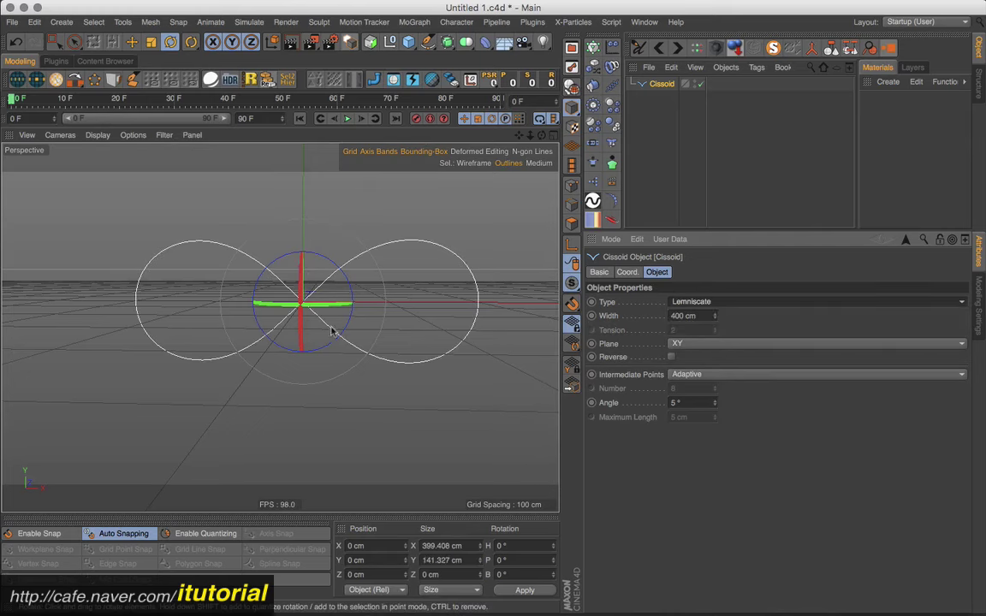
# Inspect the figure-eight in the four-view, front and perspective views, orbiting to an angle
pyautogui.click(553, 136)
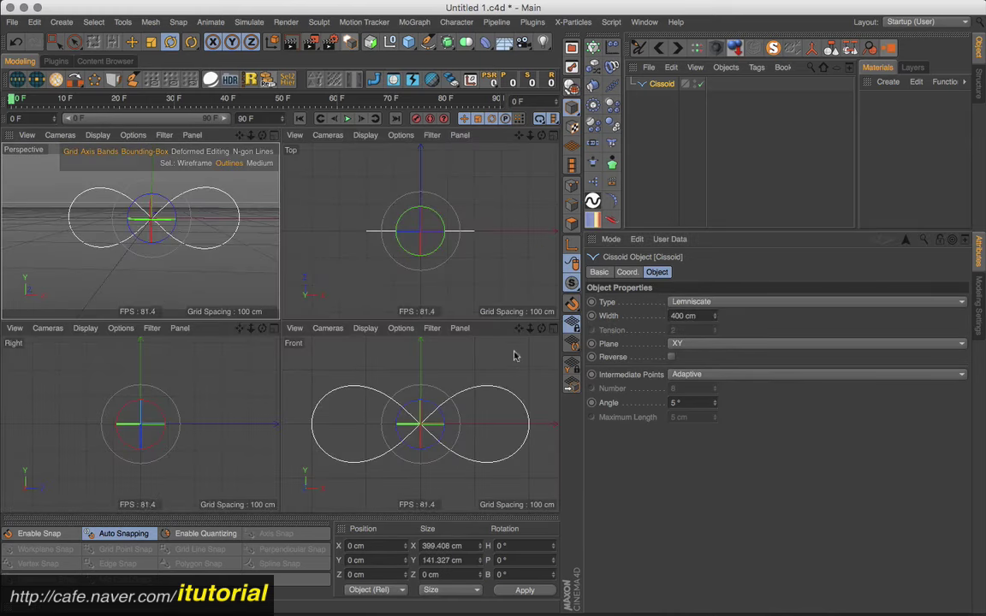
pyautogui.click(552, 328)
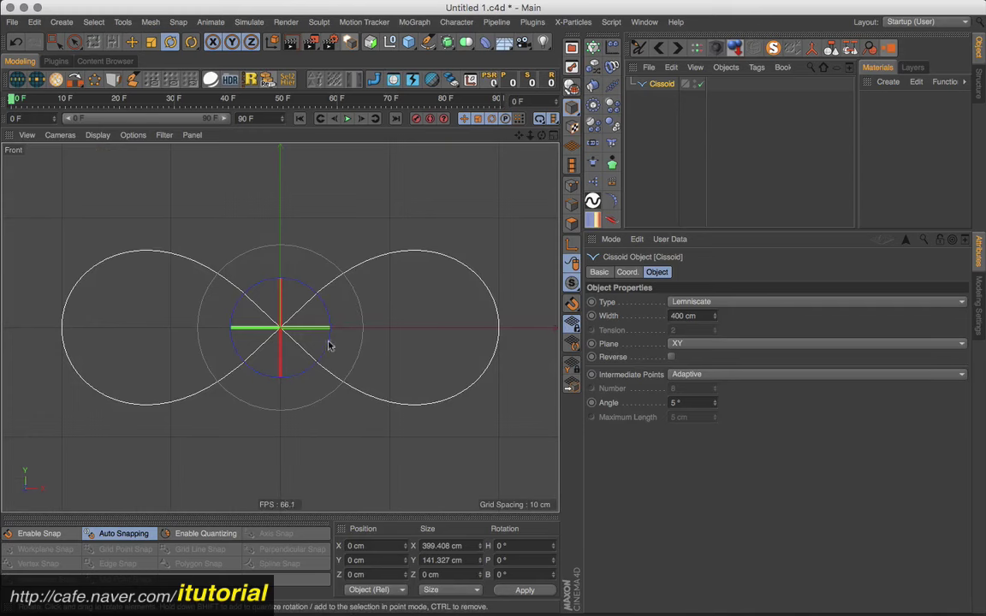
pyautogui.click(443, 216)
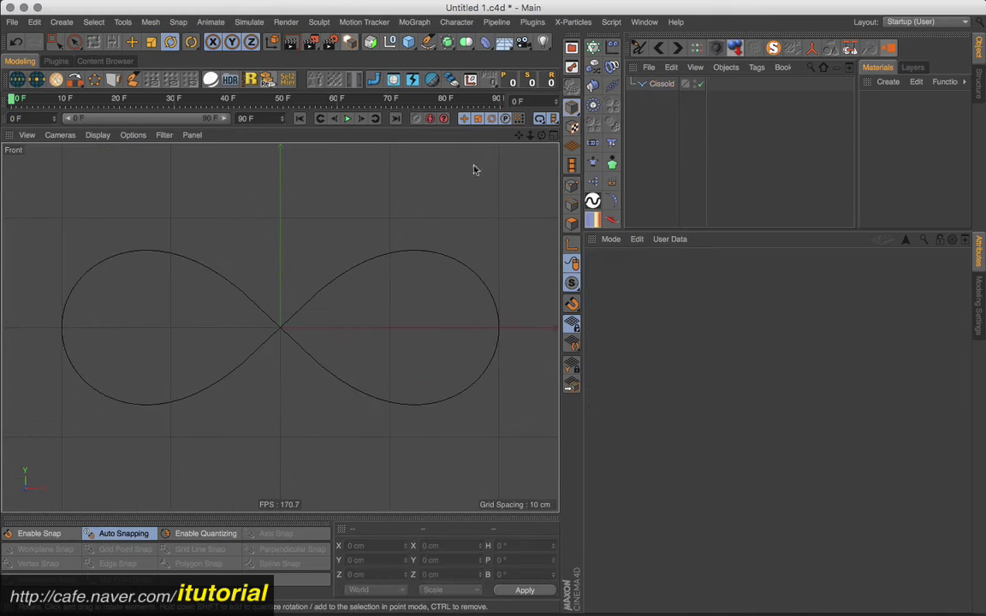
pyautogui.click(552, 135)
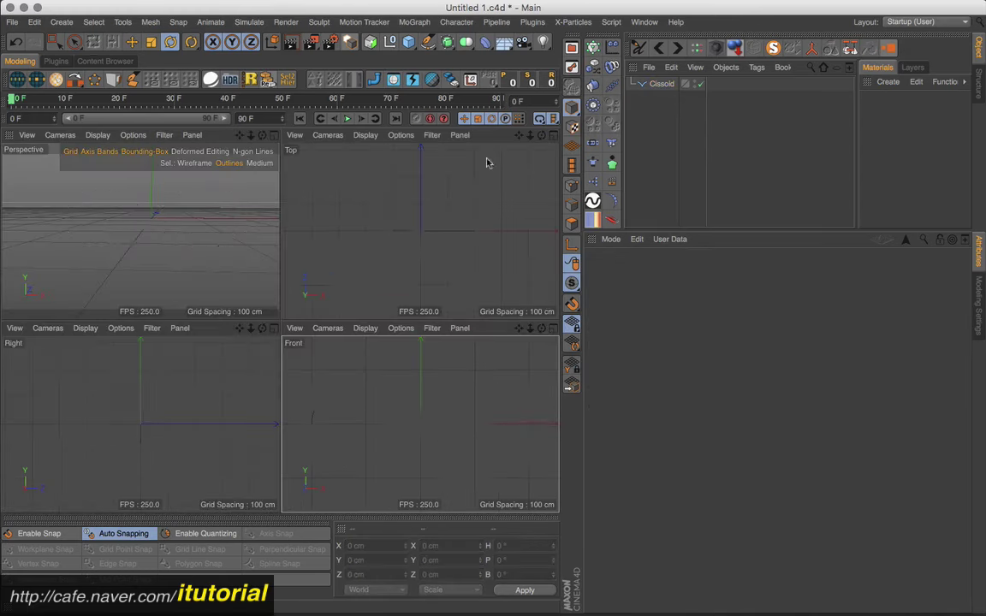
pyautogui.click(273, 137)
pyautogui.moveTo(358, 307)
pyautogui.keyDown('alt'); pyautogui.mouseDown()
pyautogui.moveTo(213, 390)
pyautogui.moveTo(302, 304)
pyautogui.mouseUp(); pyautogui.keyUp('alt')
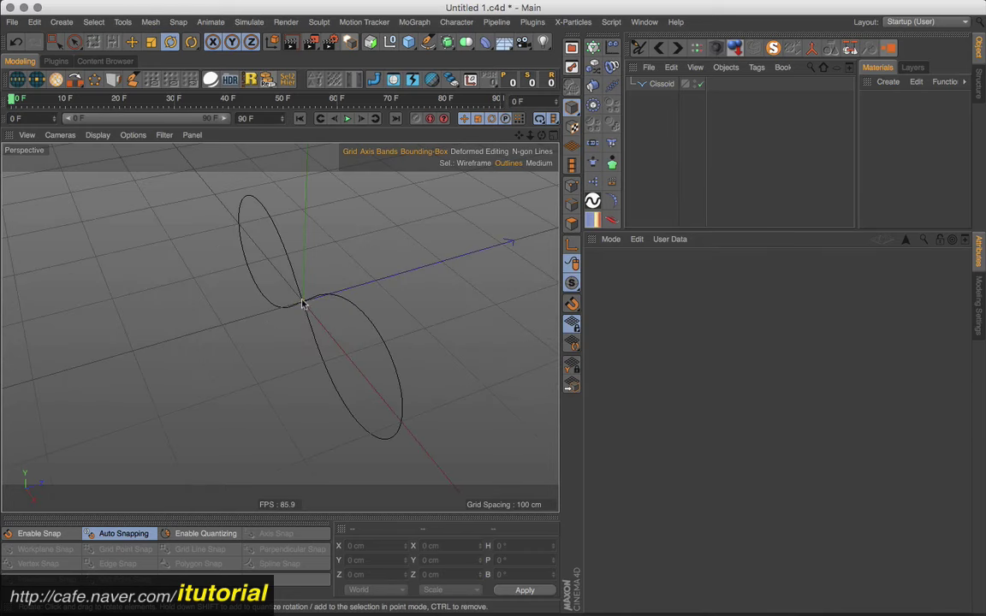
# Make the Cissoid editable with C and orbit to inspect its spline points
pyautogui.click(661, 83)
pyautogui.press('c')
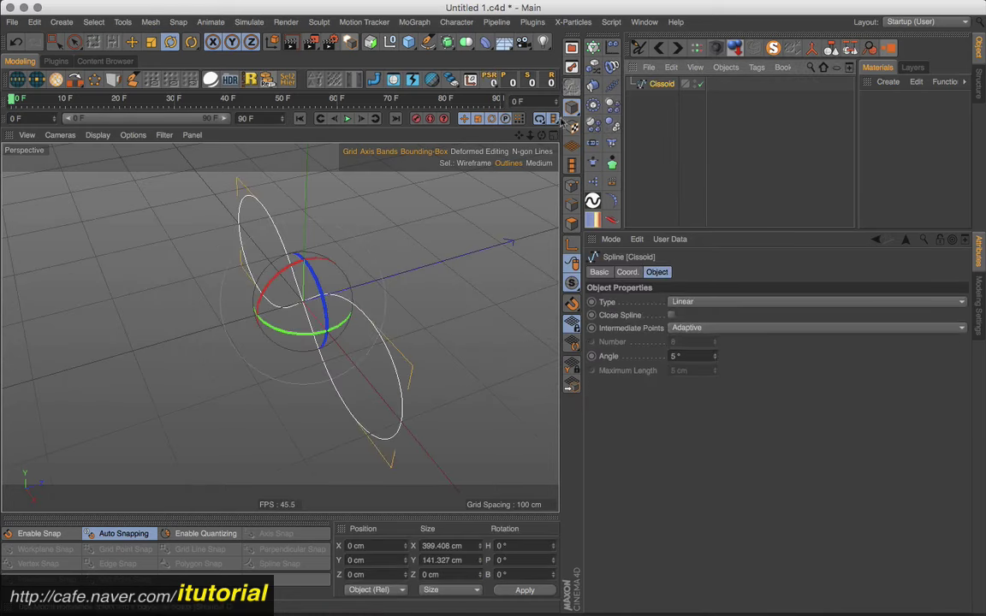
pyautogui.keyDown('alt'); pyautogui.moveTo(407, 272); pyautogui.dragTo(348, 295); pyautogui.keyUp('alt')
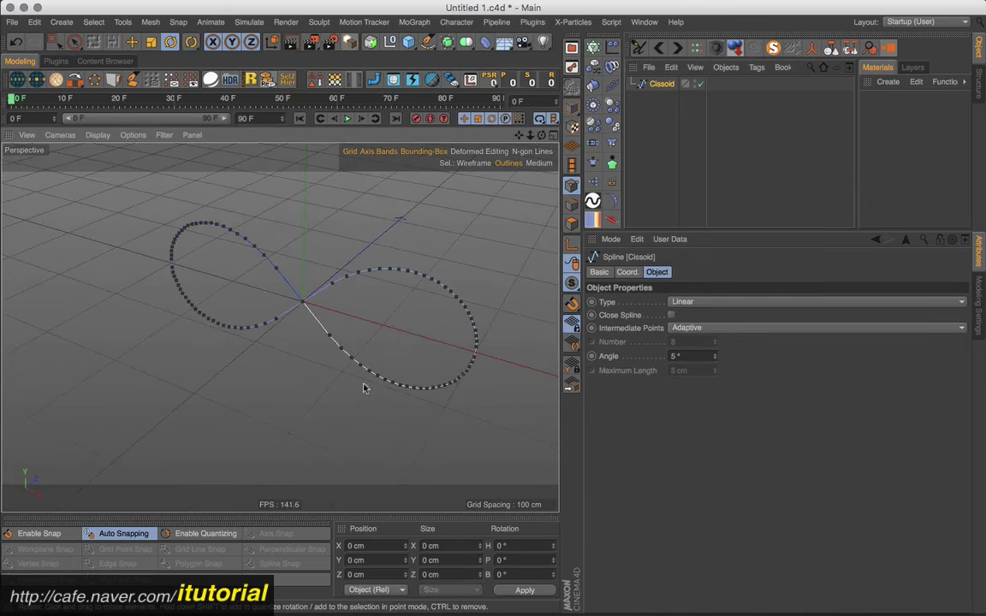
pyautogui.keyDown('alt'); pyautogui.moveTo(363, 388); pyautogui.dragTo(227, 198); pyautogui.keyUp('alt')
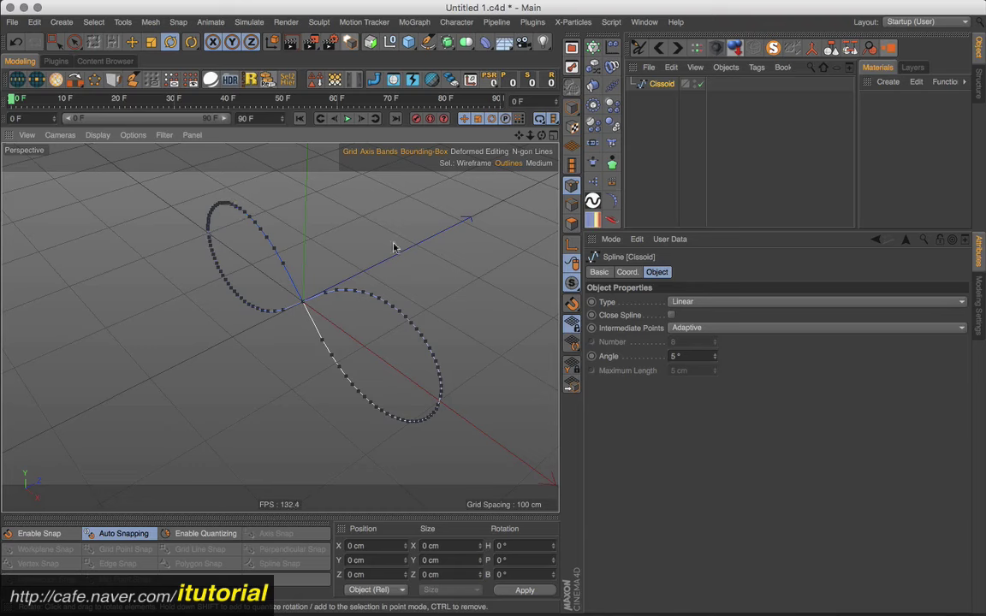
pyautogui.keyDown('alt'); pyautogui.moveTo(318, 289); pyautogui.dragTo(453, 274); pyautogui.keyUp('alt')
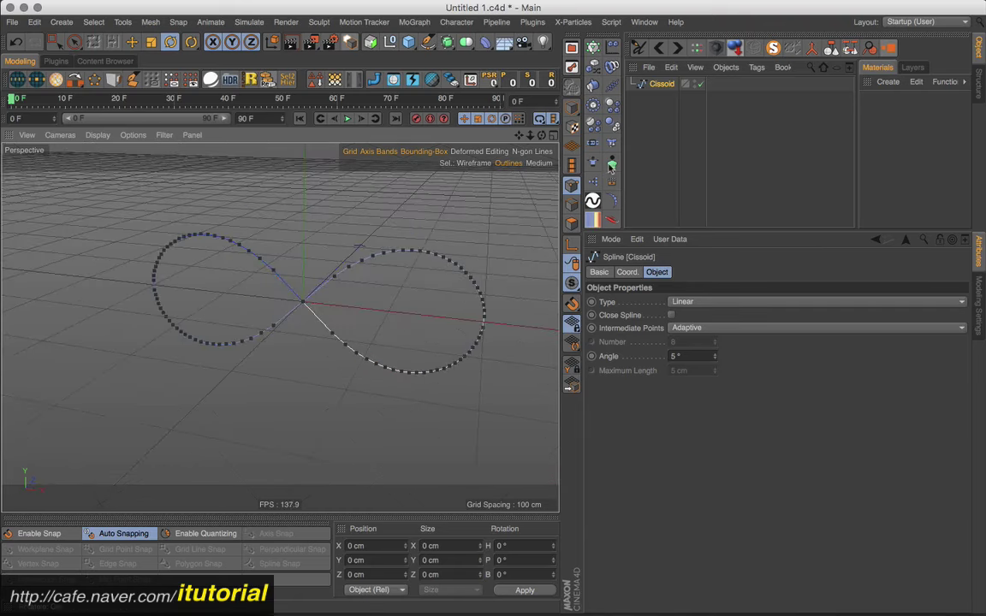
# Reselect the converted spline and delete it
pyautogui.click(649, 105)
pyautogui.click(661, 84)
pyautogui.press('Delete')
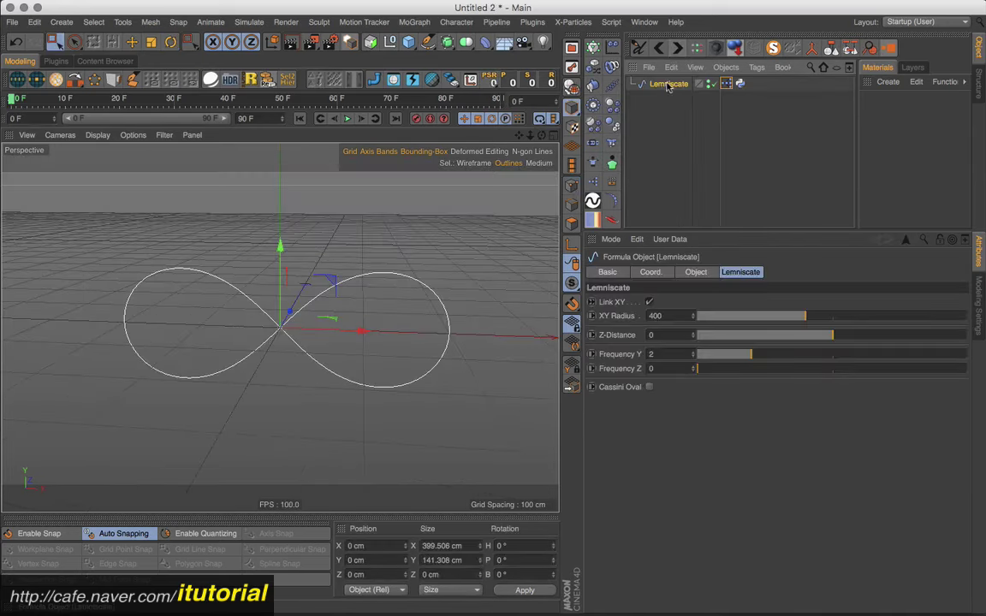
# Add a new Cissoid spline with its Type set to Lemniscate
pyautogui.keyDown('alt'); pyautogui.moveTo(352, 321); pyautogui.dragTo(374, 308); pyautogui.keyUp('alt')
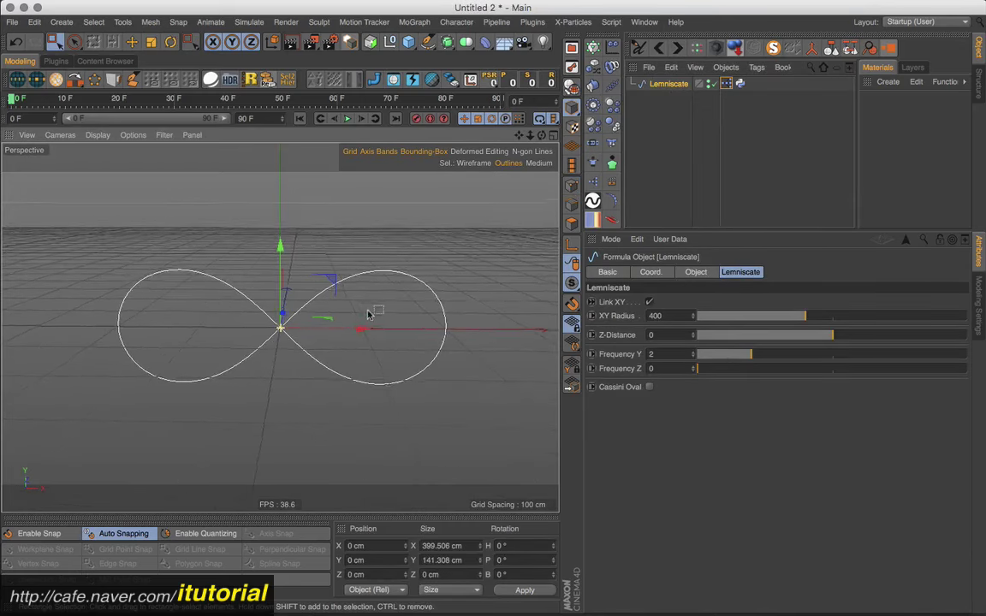
pyautogui.click(428, 41)
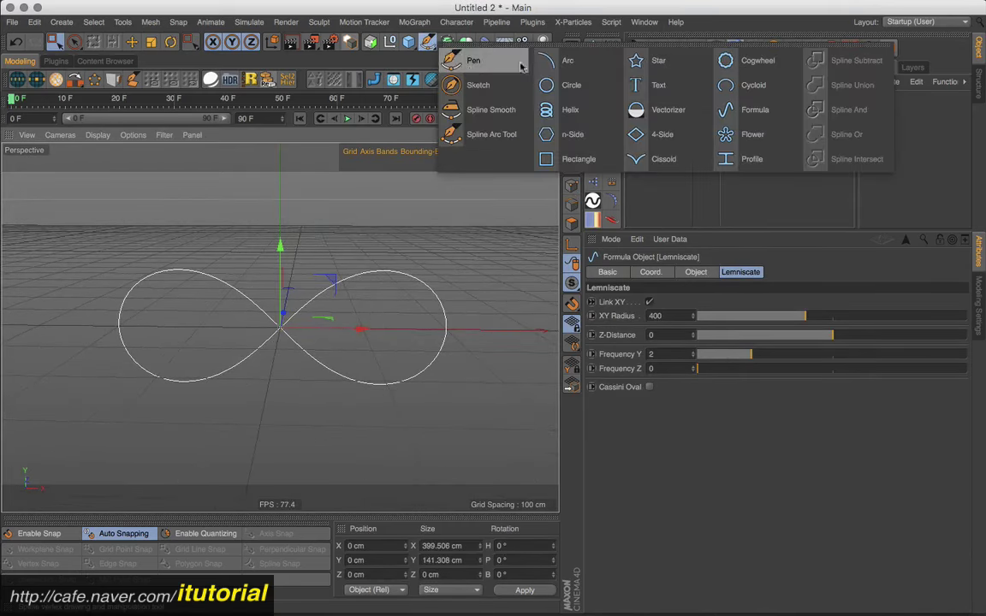
pyautogui.click(659, 158)
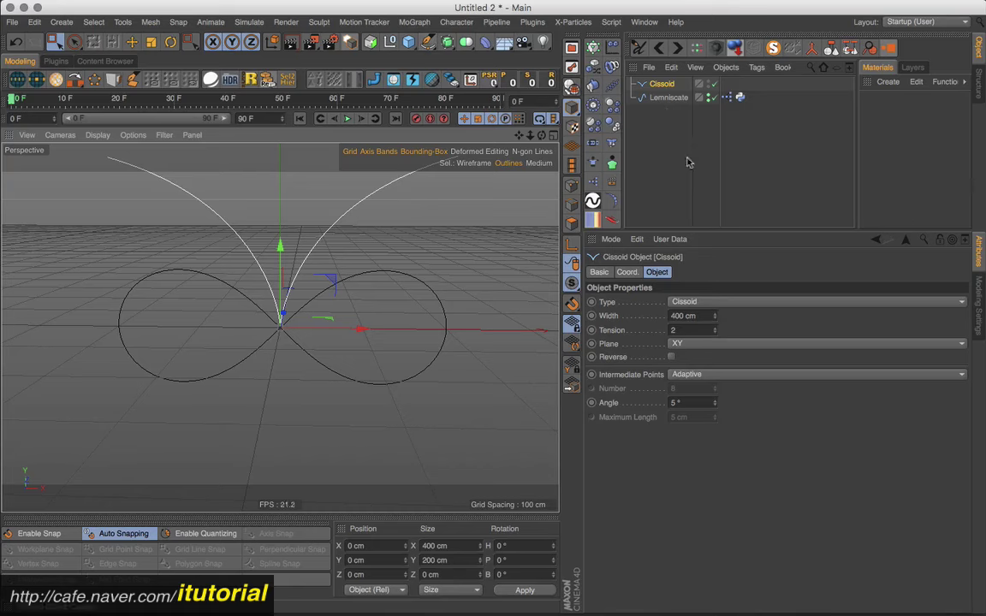
pyautogui.click(704, 303)
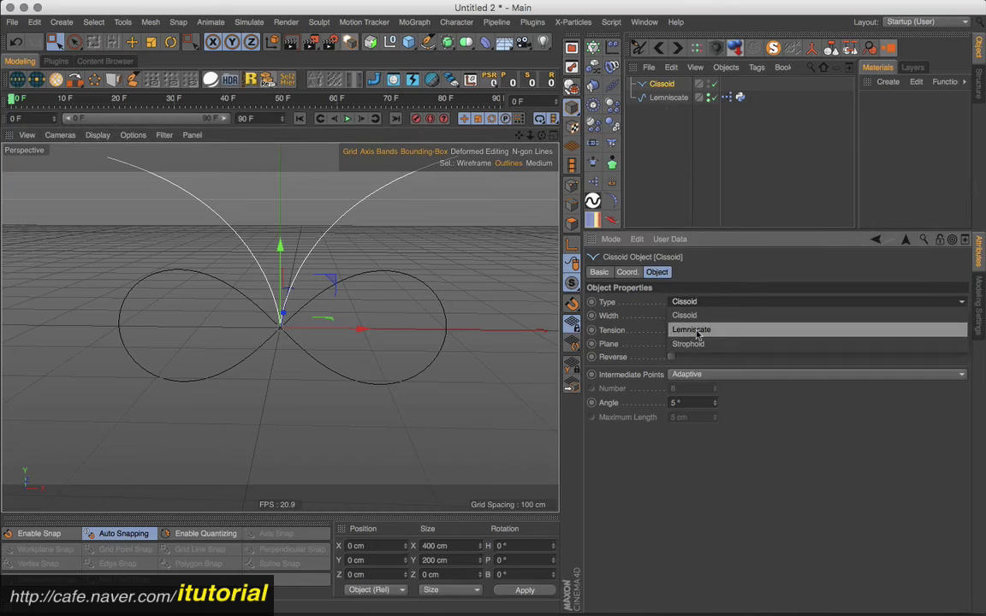
pyautogui.click(698, 334)
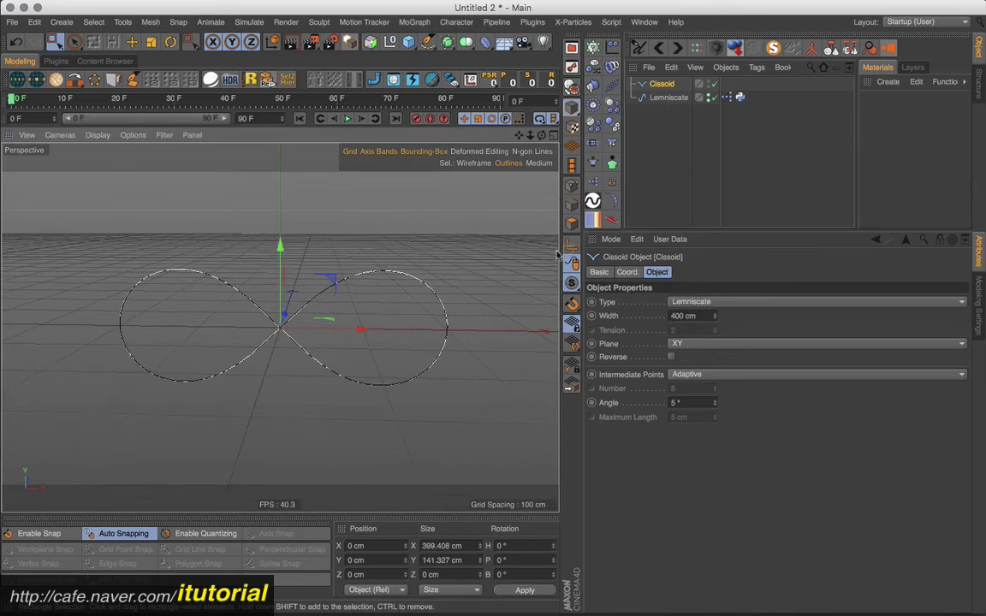
# Check the lemniscate in four-view and front view, then orbit the perspective view obliquely
pyautogui.middleClick(488, 171)
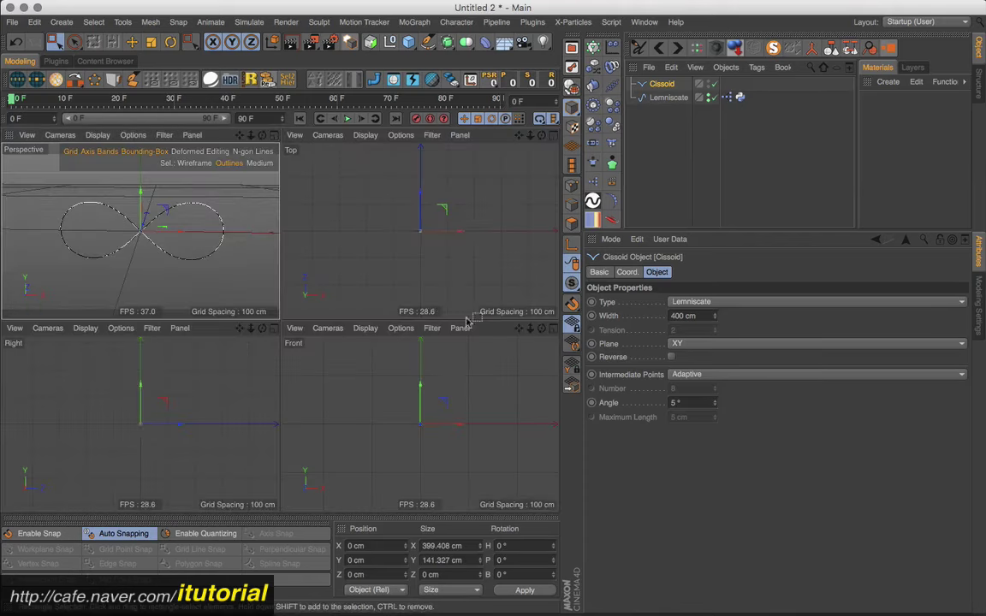
pyautogui.middleClick(539, 341)
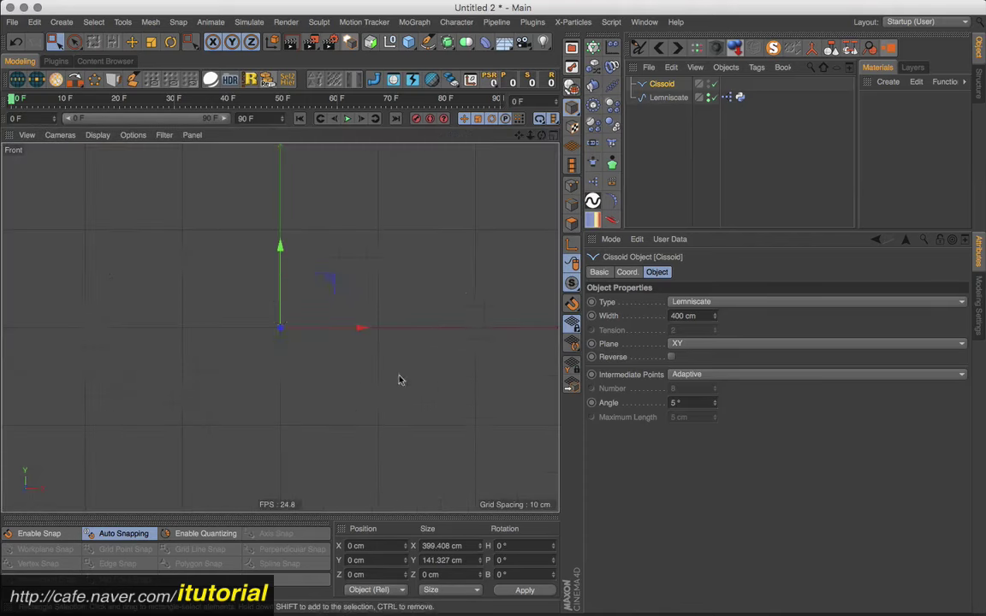
pyautogui.click(552, 136)
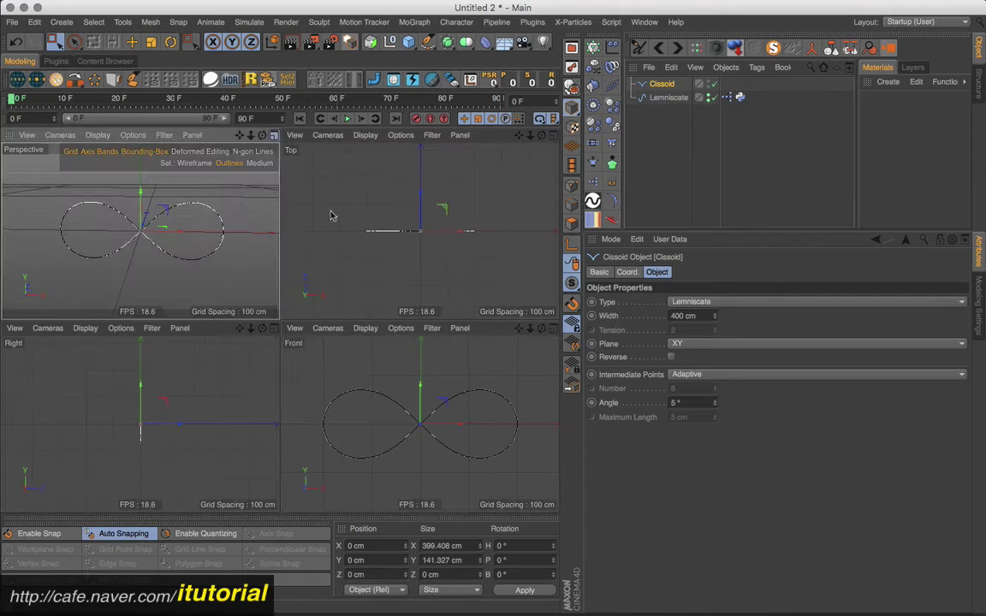
pyautogui.click(257, 135)
pyautogui.keyDown('alt'); pyautogui.moveTo(400, 293); pyautogui.dragTo(502, 336); pyautogui.keyUp('alt')
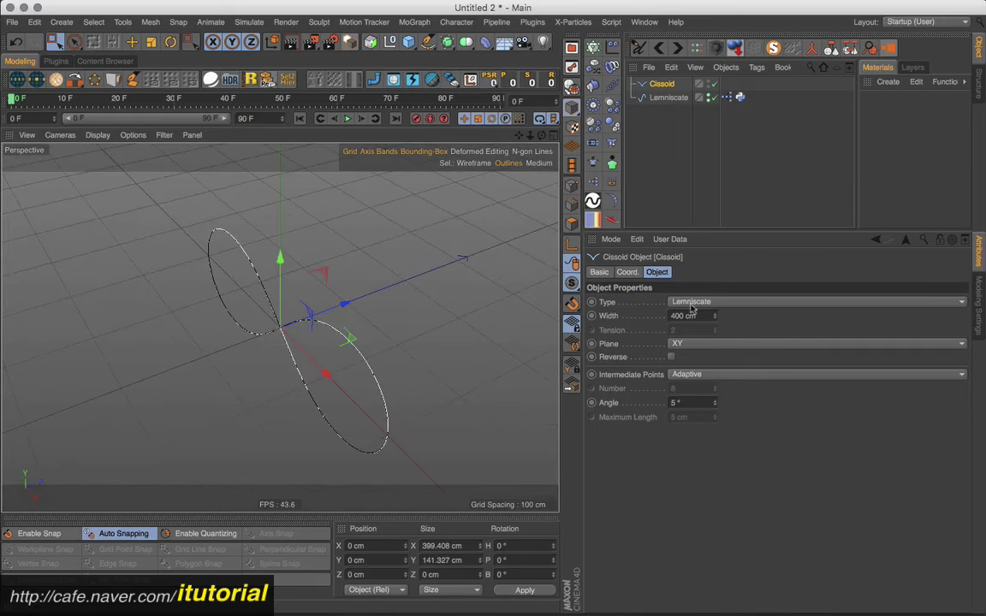
# Raise the formula Lemniscate's Z-Distance to 100 and compare both curves in four-view
pyautogui.click(668, 97)
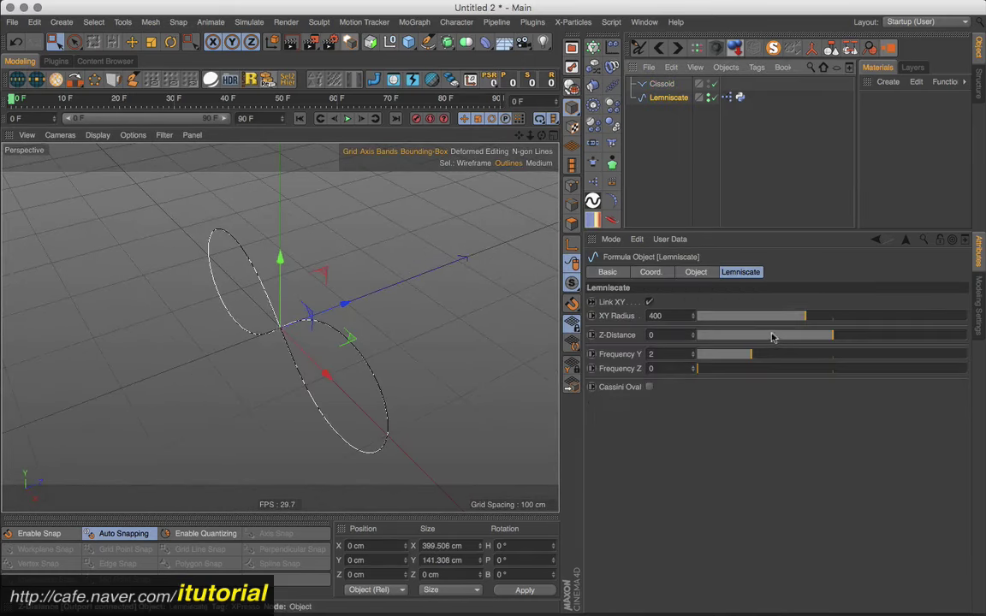
pyautogui.moveTo(839, 341); pyautogui.dragTo(968, 342)
pyautogui.moveTo(369, 339)
pyautogui.keyDown('alt'); pyautogui.mouseDown()
pyautogui.moveTo(462, 297)
pyautogui.moveTo(541, 145)
pyautogui.mouseUp(); pyautogui.keyUp('alt')
pyautogui.click(553, 135)
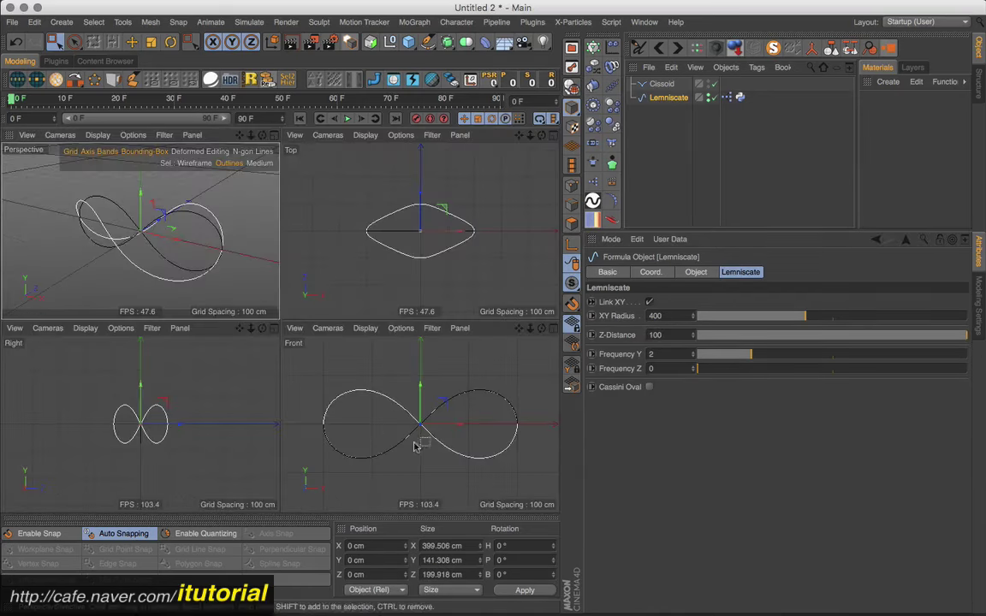
pyautogui.moveTo(940, 337)
pyautogui.mouseDown()
pyautogui.moveTo(929, 335)
pyautogui.moveTo(968, 336)
pyautogui.mouseUp()
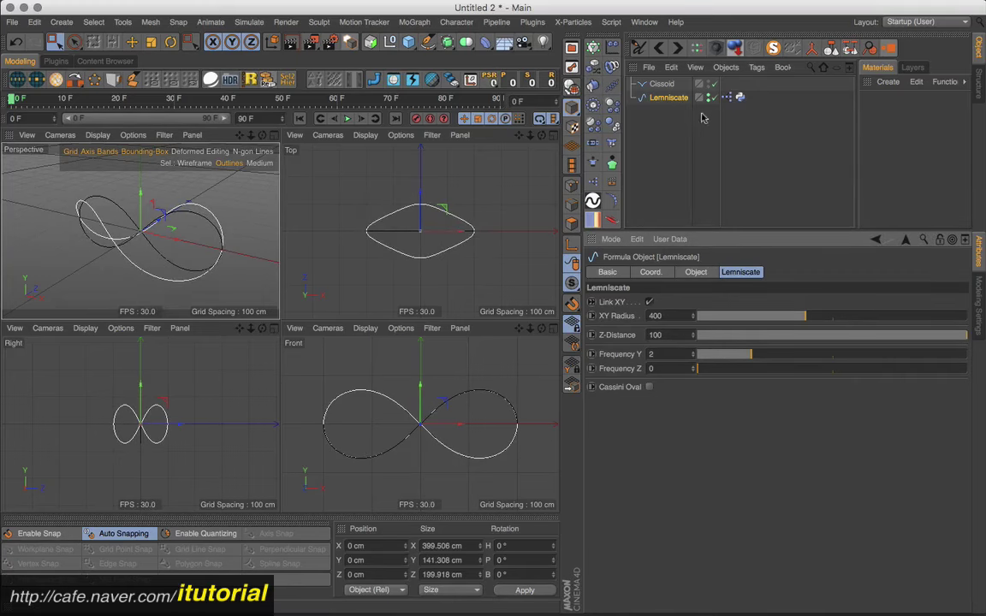
# Inspect the Lemniscate's XPresso graph, close the editor, and orbit the full perspective view
pyautogui.click(726, 98)
pyautogui.doubleClick(726, 98)
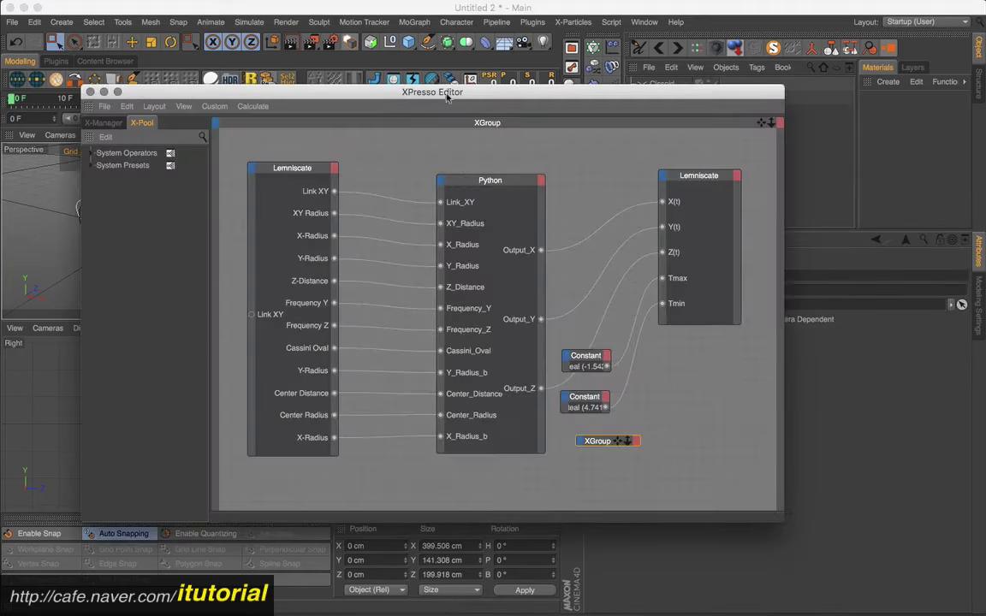
pyautogui.moveTo(446, 97); pyautogui.dragTo(427, 95)
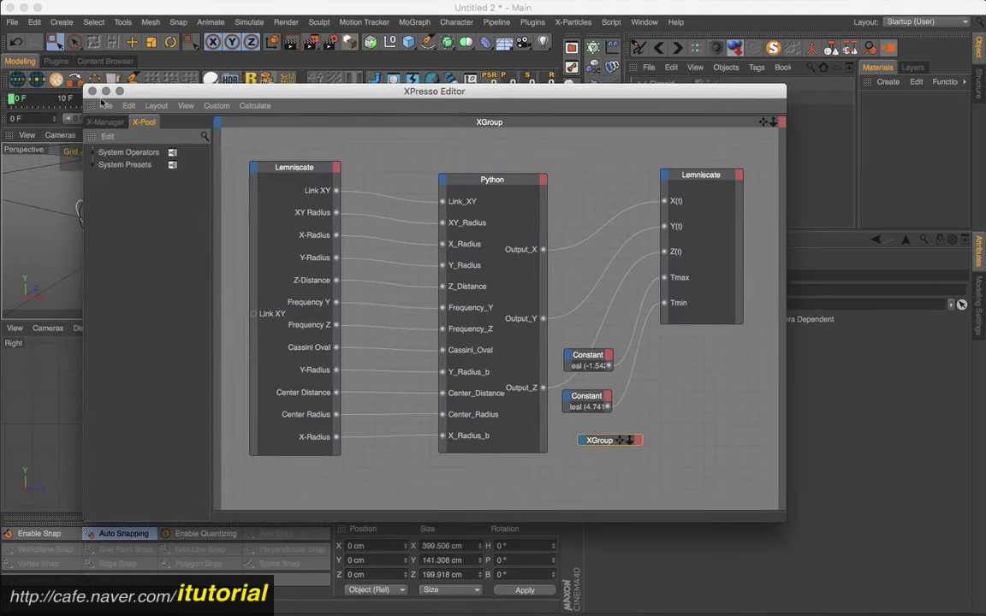
pyautogui.click(68, 88)
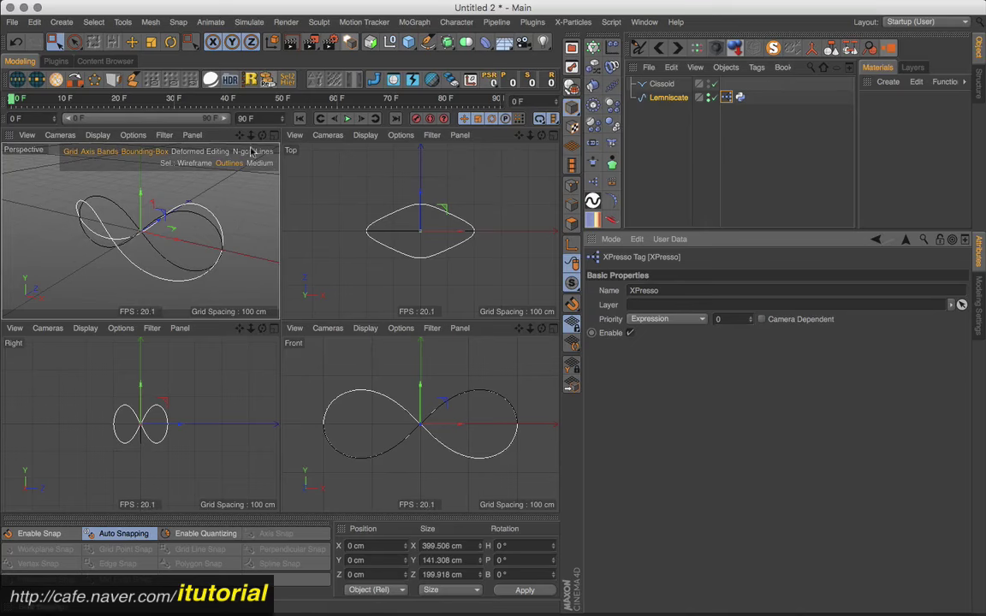
pyautogui.click(272, 135)
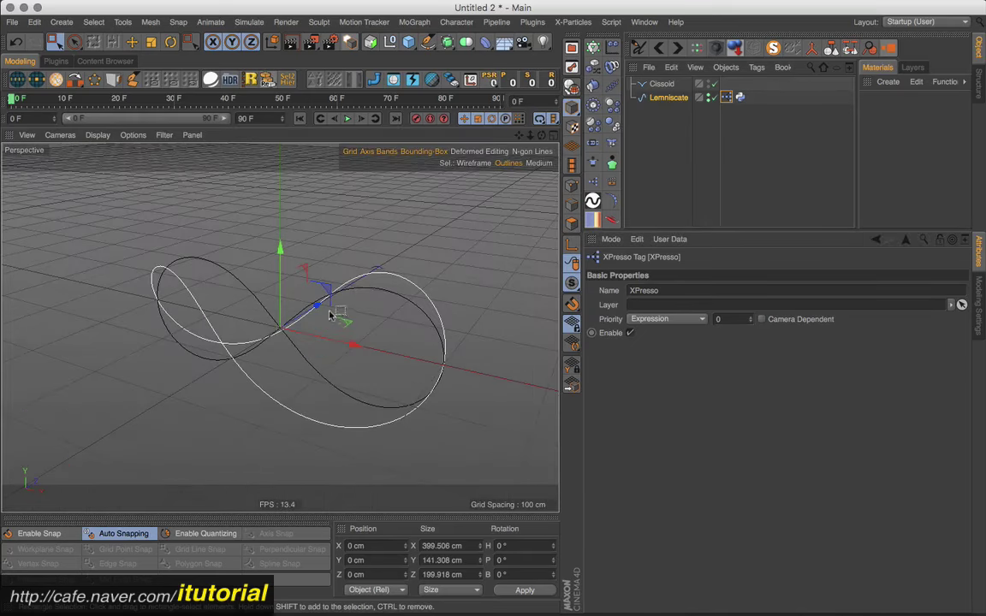
pyautogui.keyDown('alt'); pyautogui.moveTo(331, 308); pyautogui.dragTo(425, 297); pyautogui.keyUp('alt')
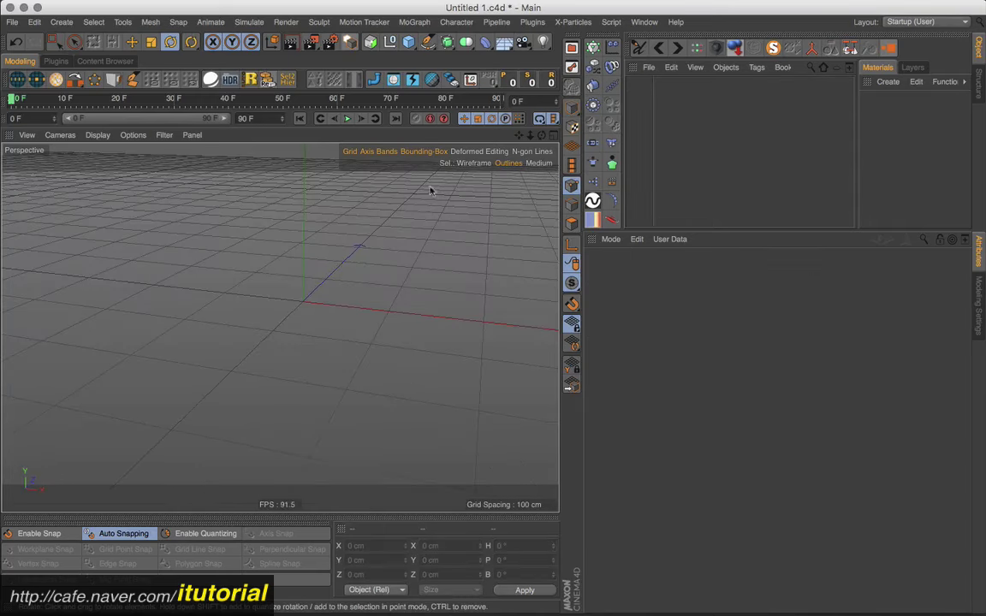
# Add a Circle spline to the new scene and orbit to face it squarely
pyautogui.keyDown('alt'); pyautogui.moveTo(313, 290); pyautogui.dragTo(365, 286); pyautogui.keyUp('alt')
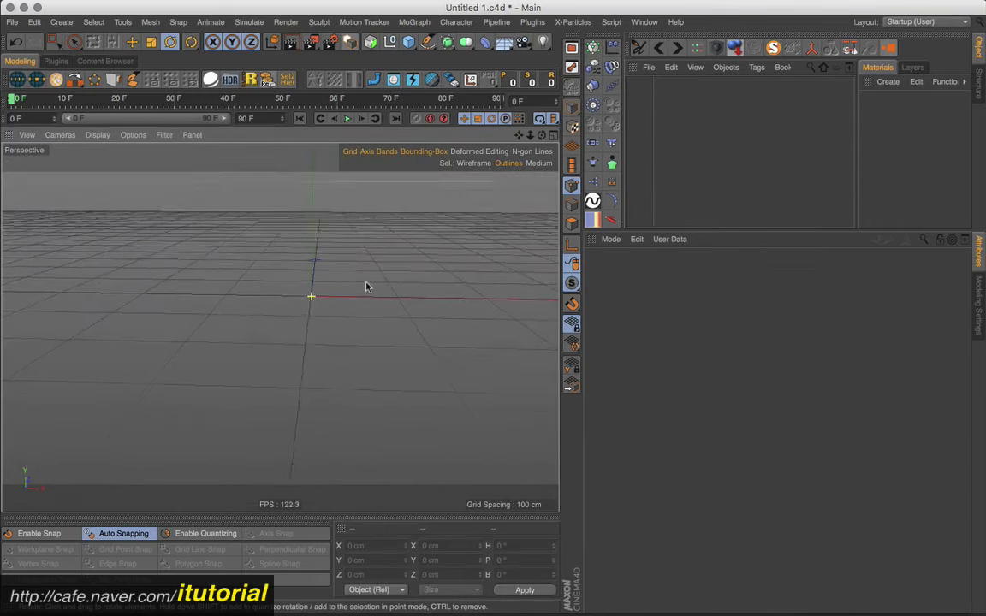
pyautogui.click(427, 42)
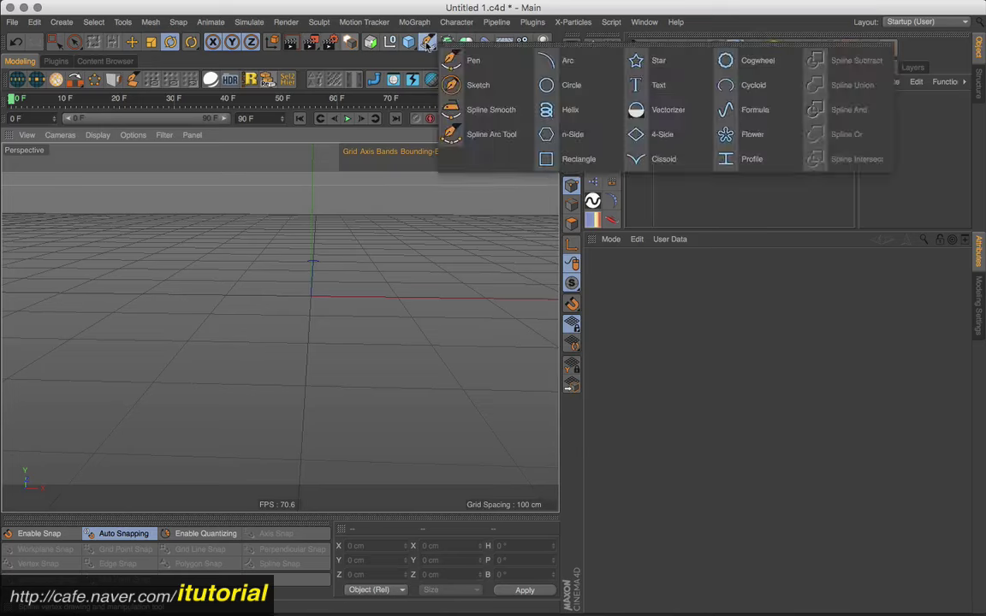
pyautogui.click(569, 88)
pyautogui.moveTo(385, 292)
pyautogui.keyDown('alt'); pyautogui.mouseDown()
pyautogui.moveTo(383, 344)
pyautogui.moveTo(523, 216)
pyautogui.mouseUp(); pyautogui.keyUp('alt')
pyautogui.scroll(2, 382, 331)
pyautogui.scroll(-5, 396, 311)
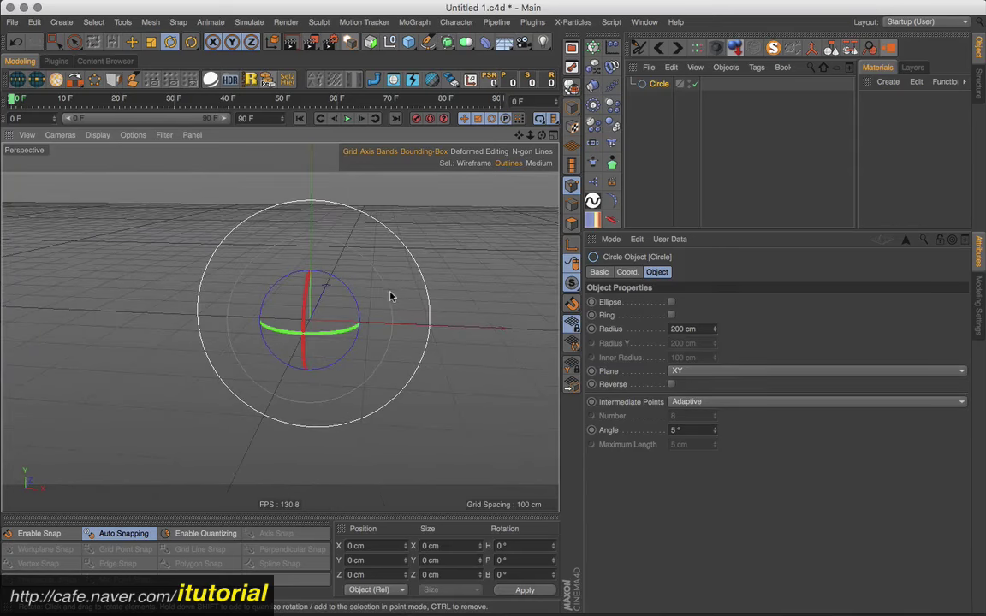
pyautogui.keyDown('alt'); pyautogui.moveTo(392, 297); pyautogui.dragTo(336, 356); pyautogui.keyUp('alt')
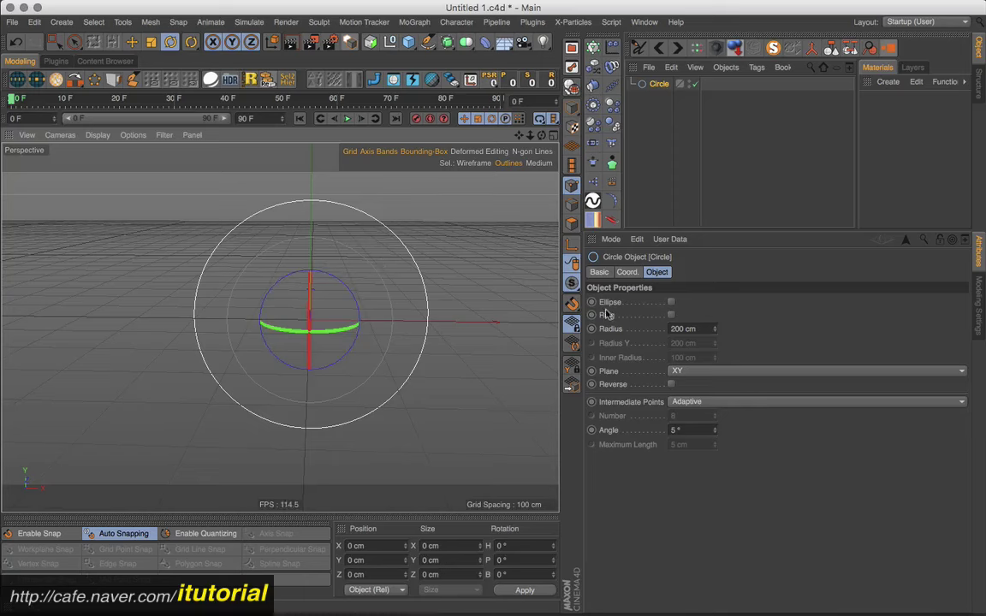
# Make the circle an ellipse with Radius Y of 100 cm
pyautogui.click(671, 303)
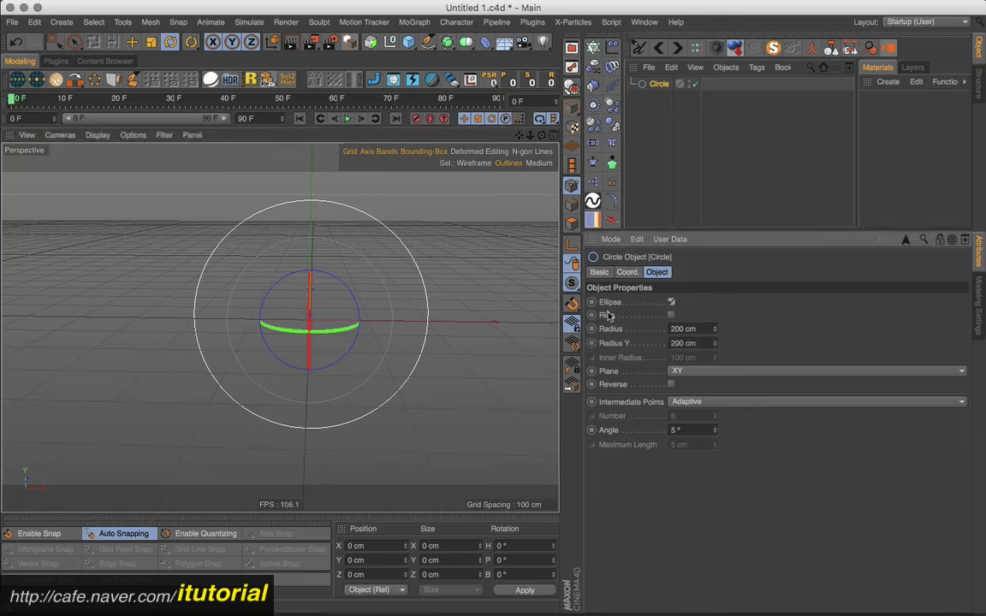
pyautogui.doubleClick(690, 344)
pyautogui.write('100')
pyautogui.press('Return')
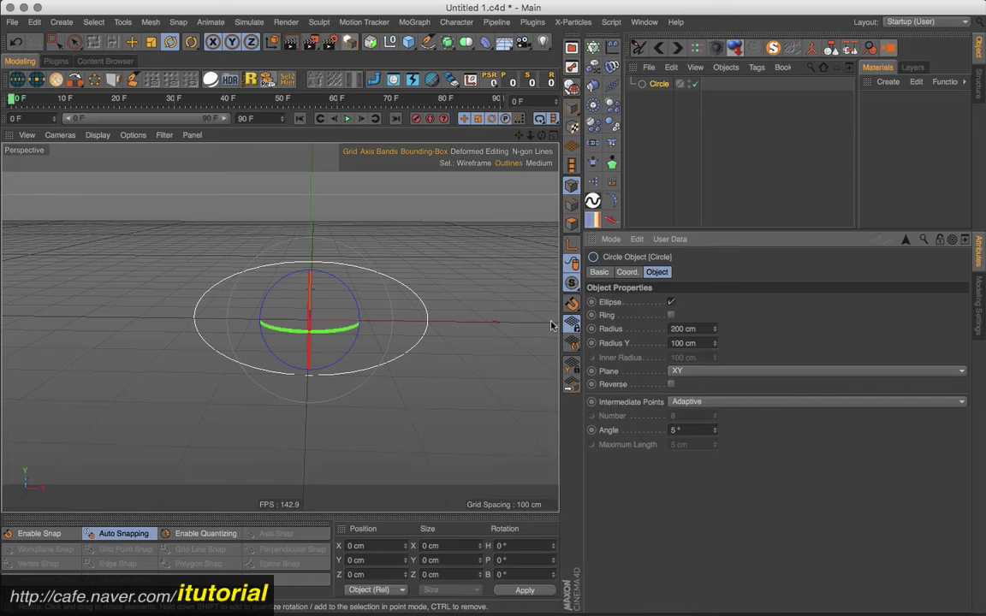
pyautogui.click(486, 44)
# Add a Twist deformer and set its Size Y to 400 cm
pyautogui.click(506, 81)
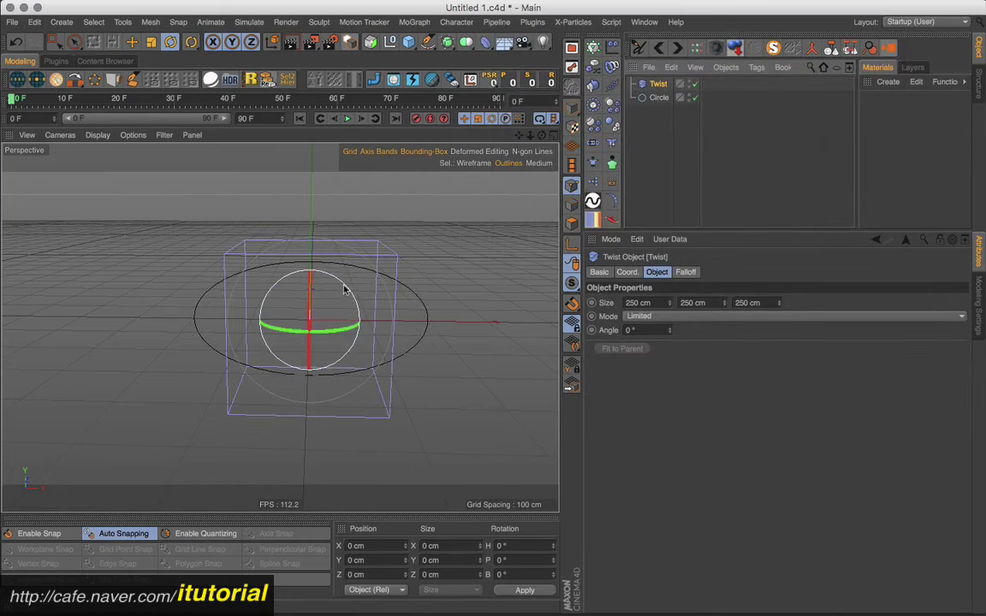
pyautogui.moveTo(346, 286); pyautogui.dragTo(356, 366)
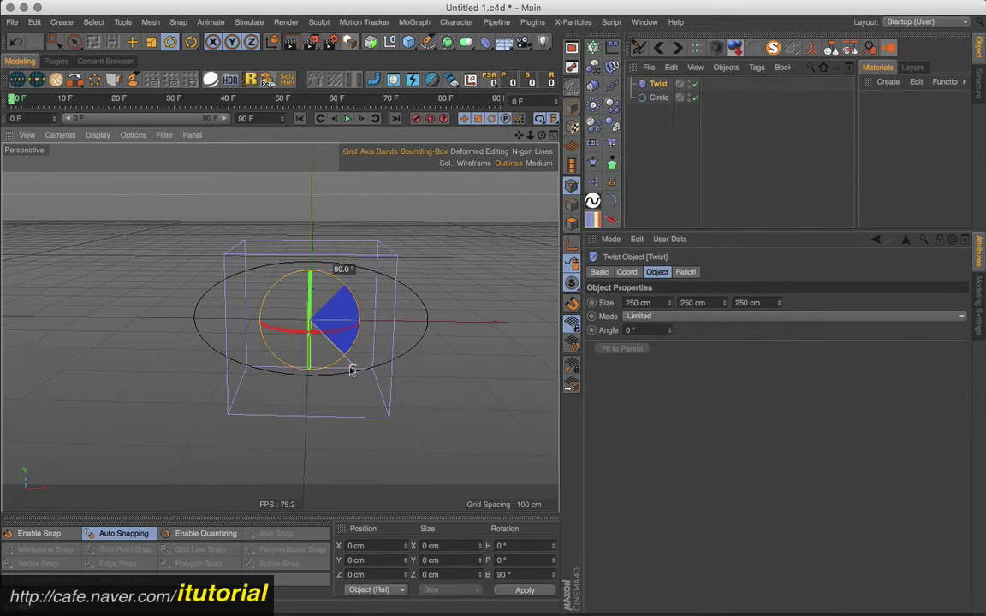
pyautogui.click(712, 304)
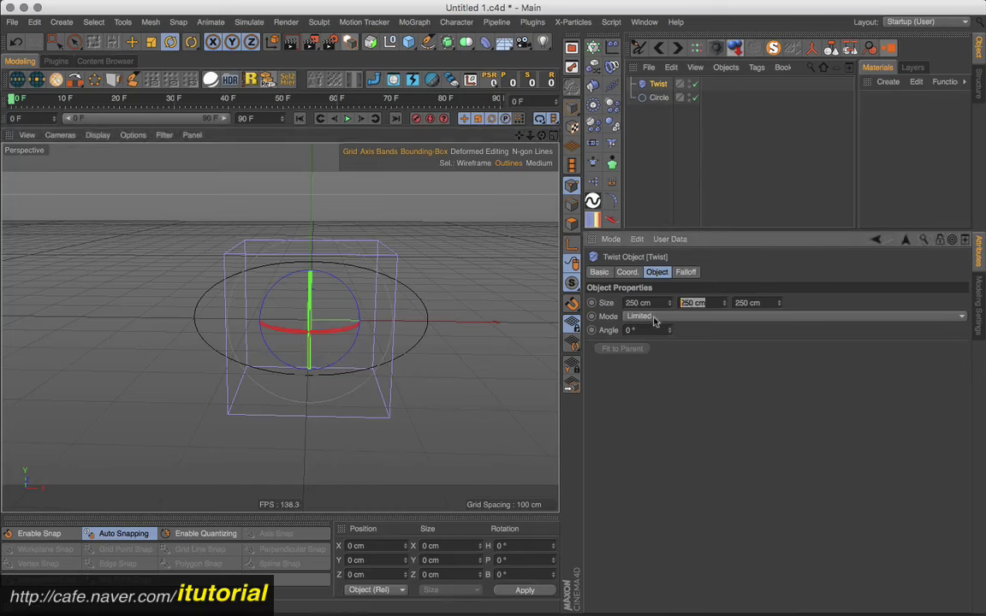
pyautogui.write('400')
pyautogui.press('Return')
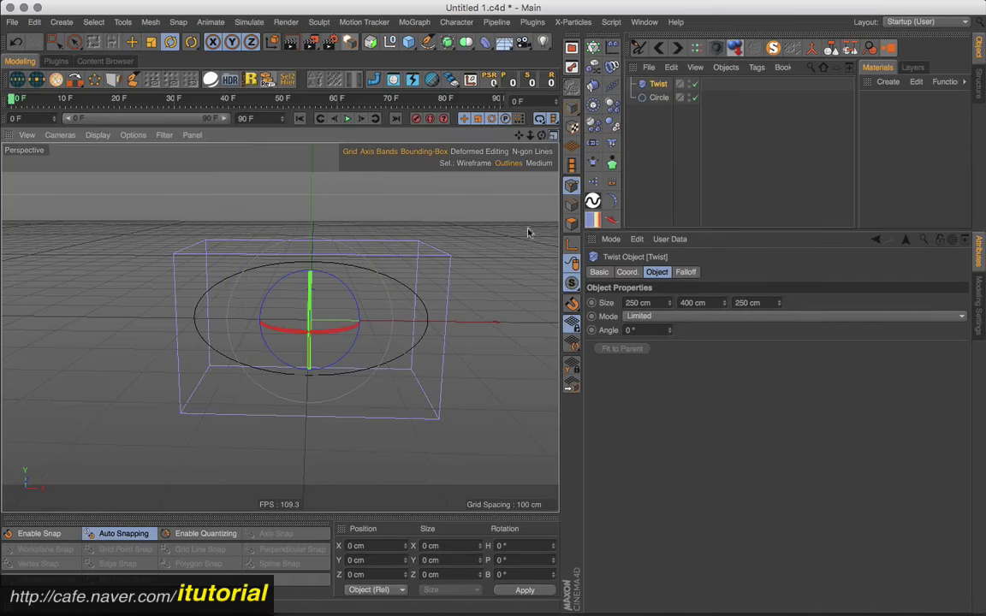
pyautogui.middleClick(441, 384)
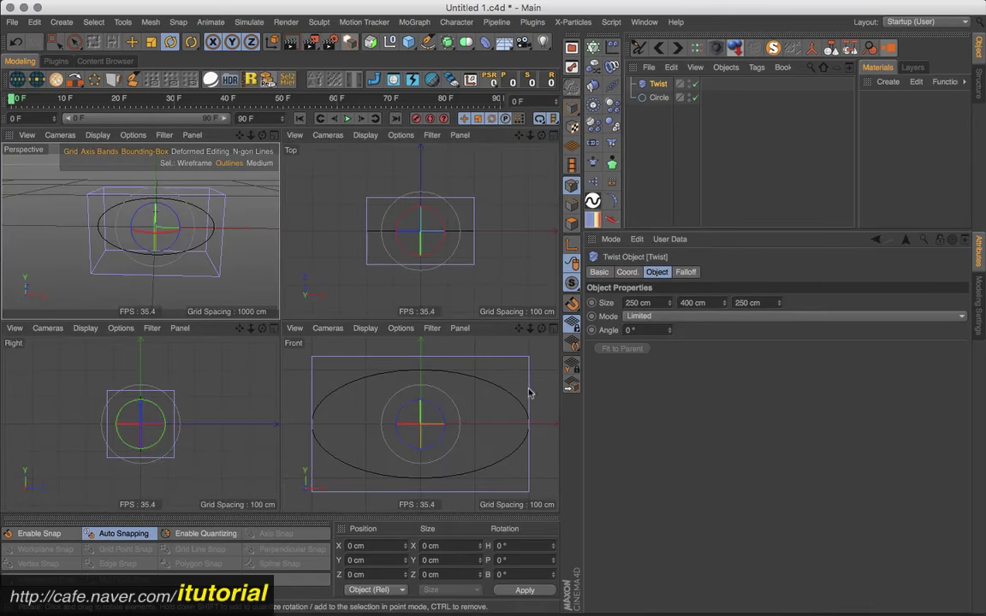
pyautogui.hotkey('ctrl', 'z')
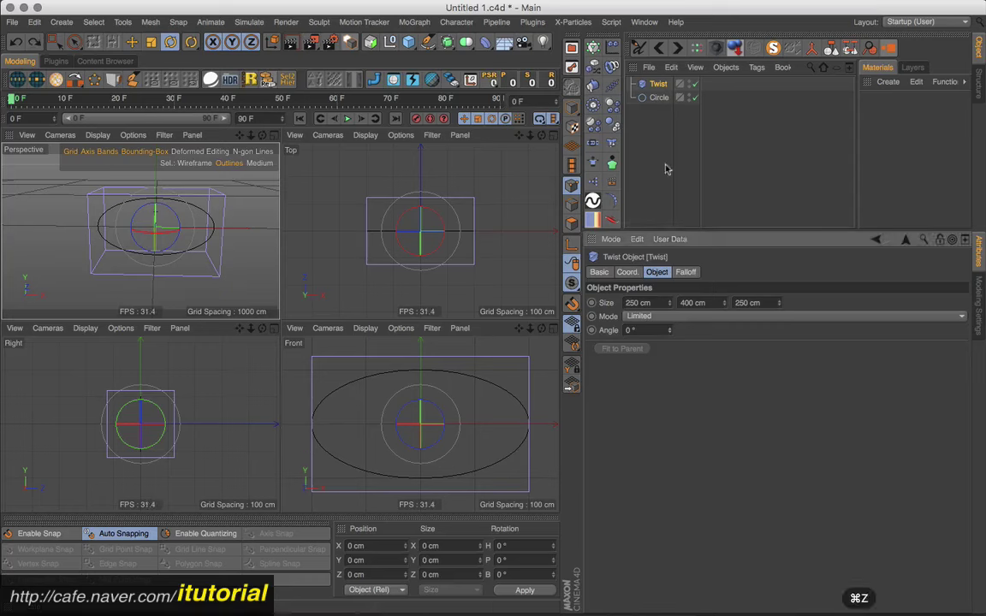
# Parent the Twist under the Circle and set its Angle to 180°, forming a figure-eight
pyautogui.moveTo(658, 84); pyautogui.dragTo(661, 99)
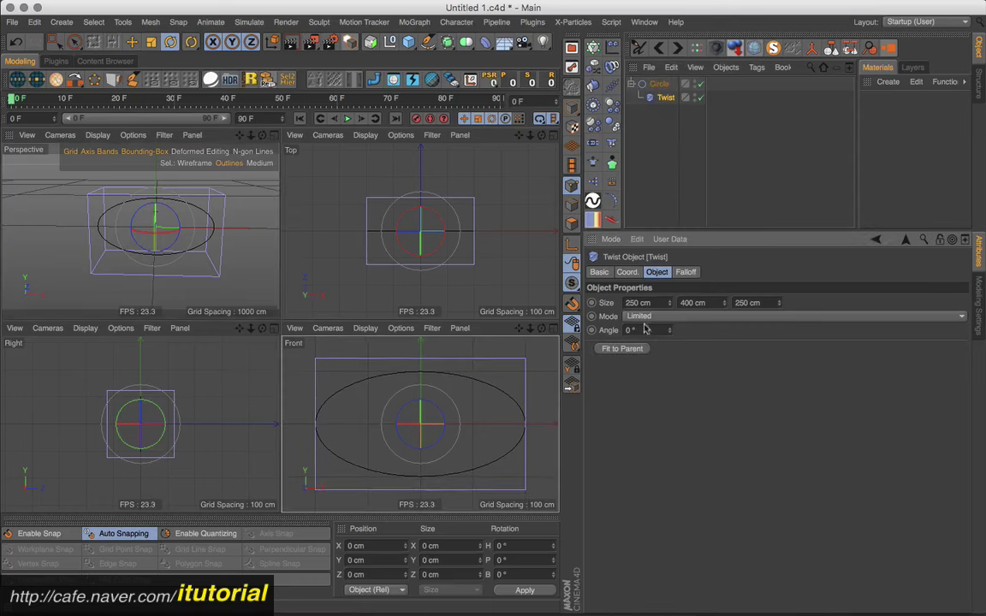
pyautogui.moveTo(670, 330); pyautogui.dragTo(648, 329)
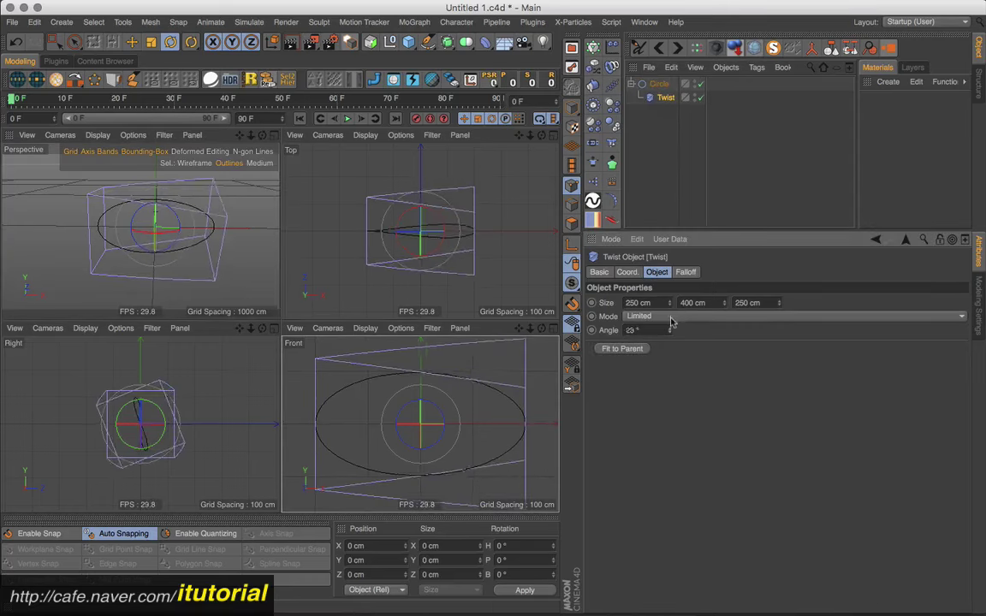
pyautogui.doubleClick(648, 330)
pyautogui.write('180')
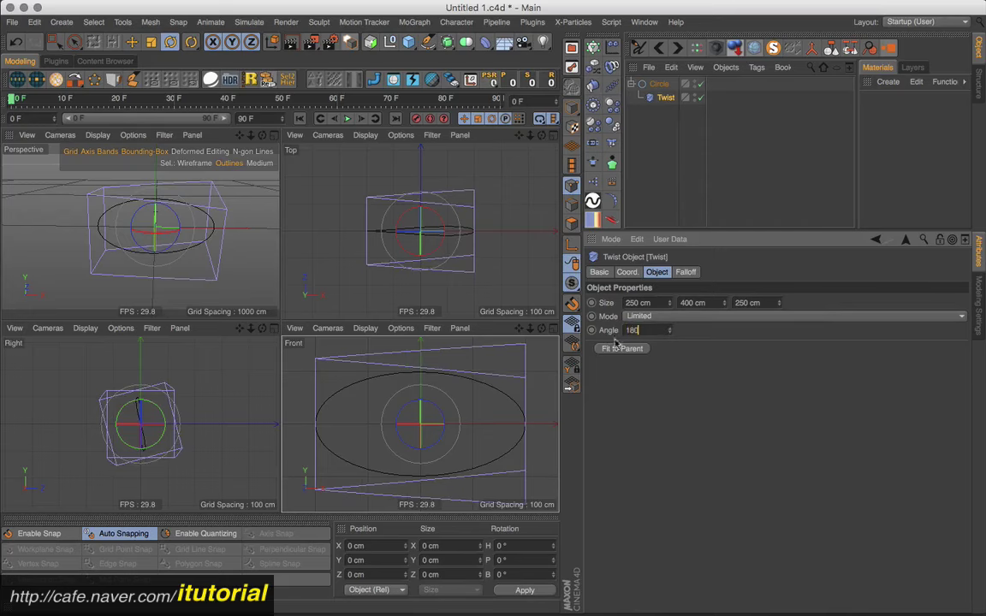
pyautogui.press('Return')
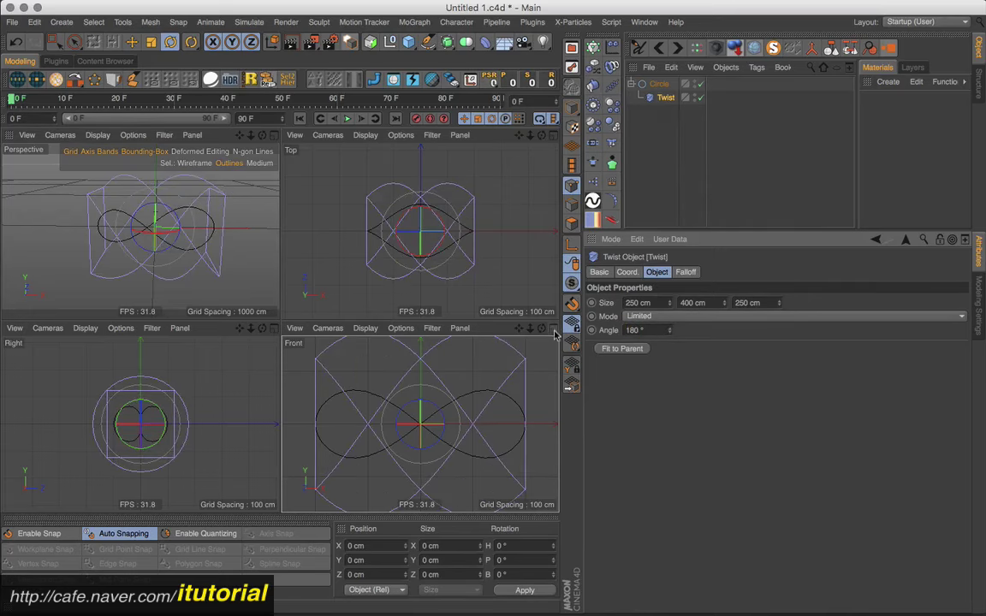
pyautogui.click(552, 330)
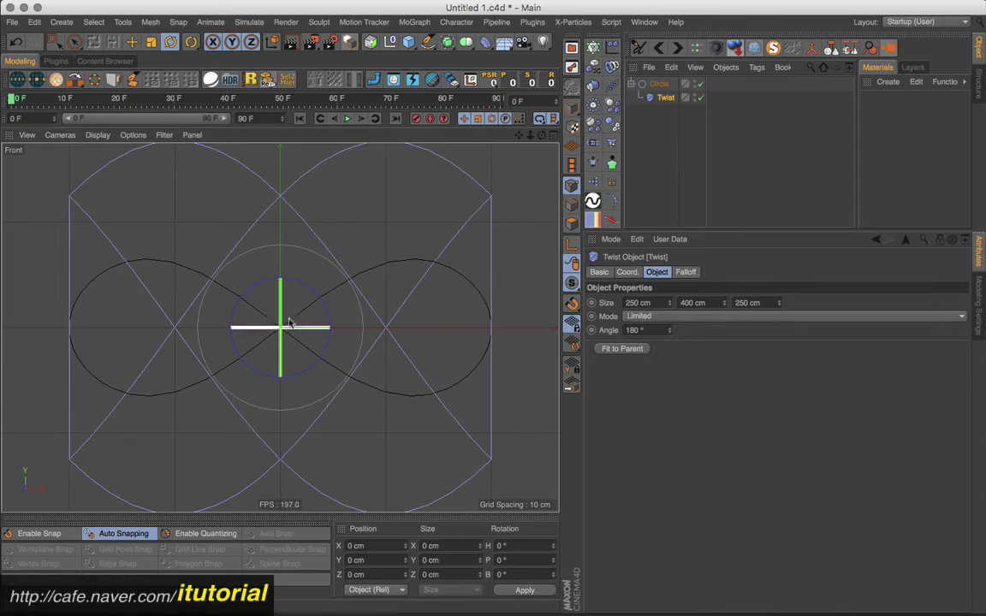
pyautogui.click(656, 126)
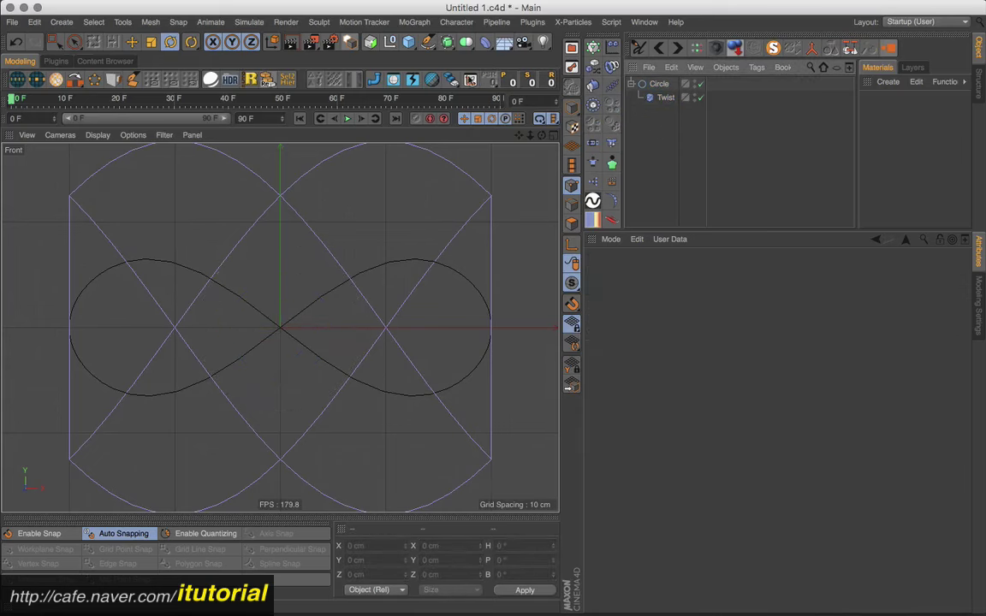
# Add a Cissoid spline set to the Lemniscate type
pyautogui.click(428, 42)
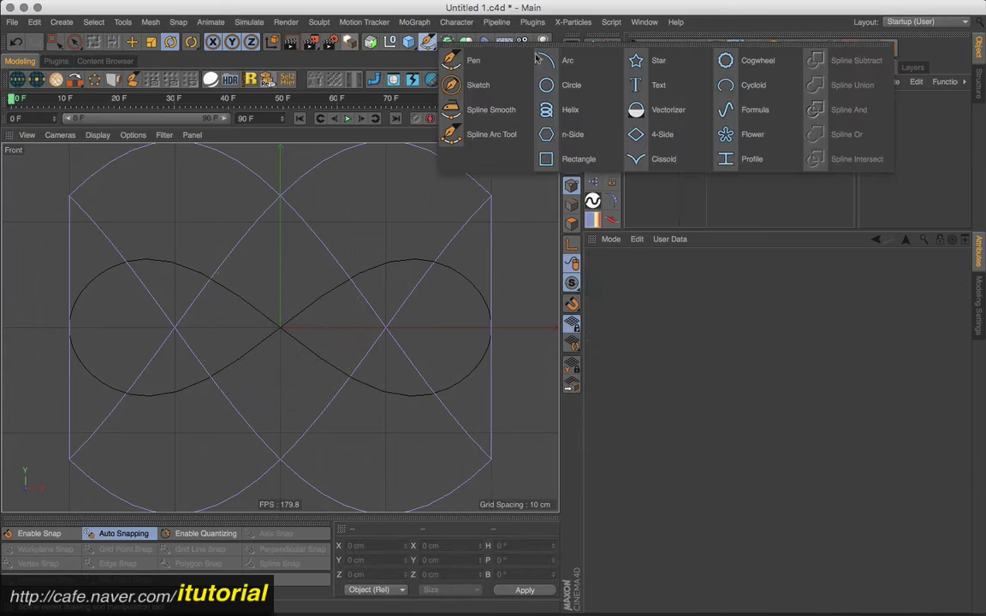
pyautogui.click(660, 159)
pyautogui.click(718, 304)
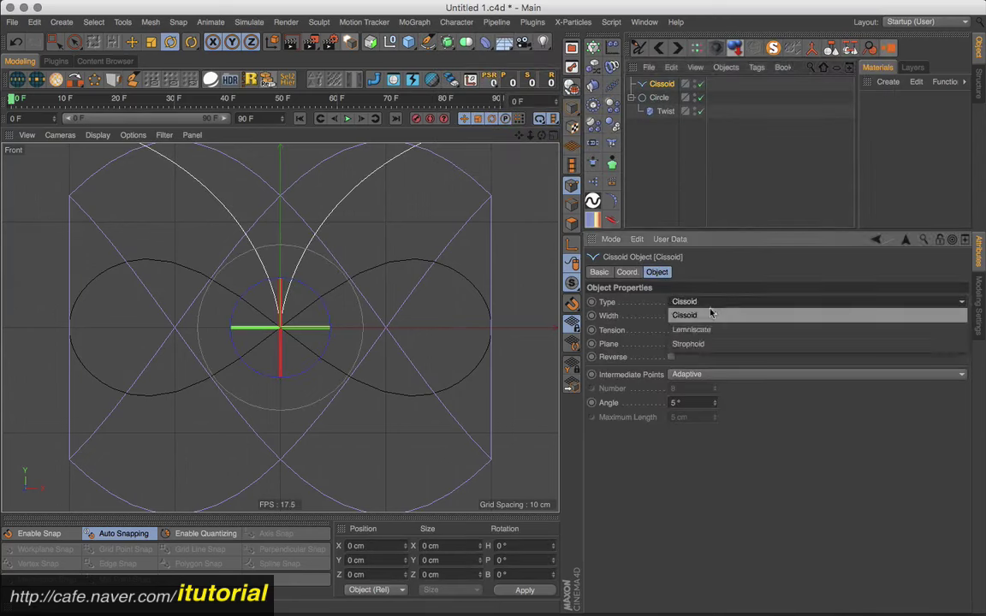
pyautogui.click(703, 332)
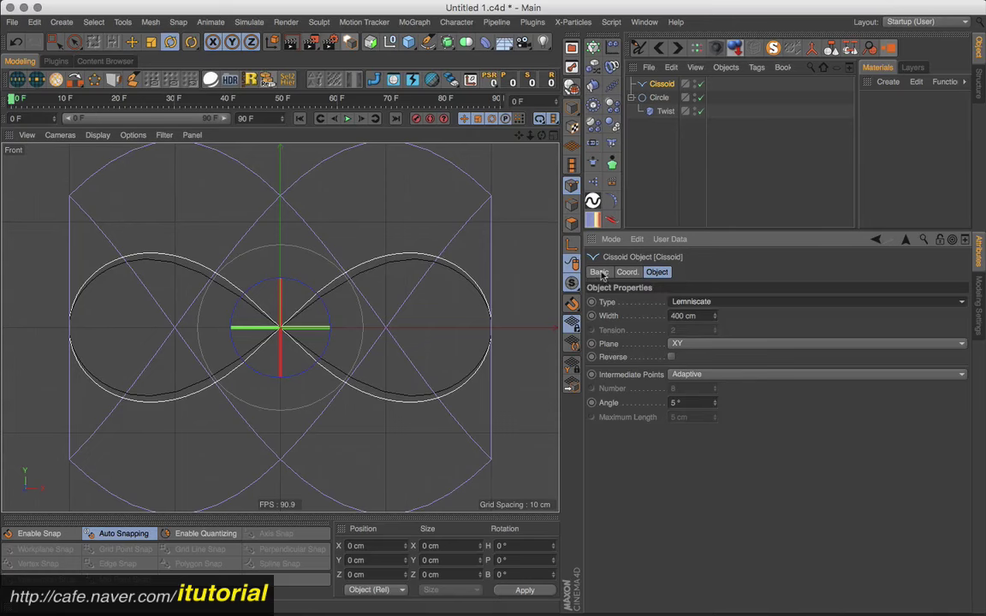
# Turn Use Color on for the Cissoid and set its display colour to green
pyautogui.click(600, 272)
pyautogui.click(689, 358)
pyautogui.click(689, 398)
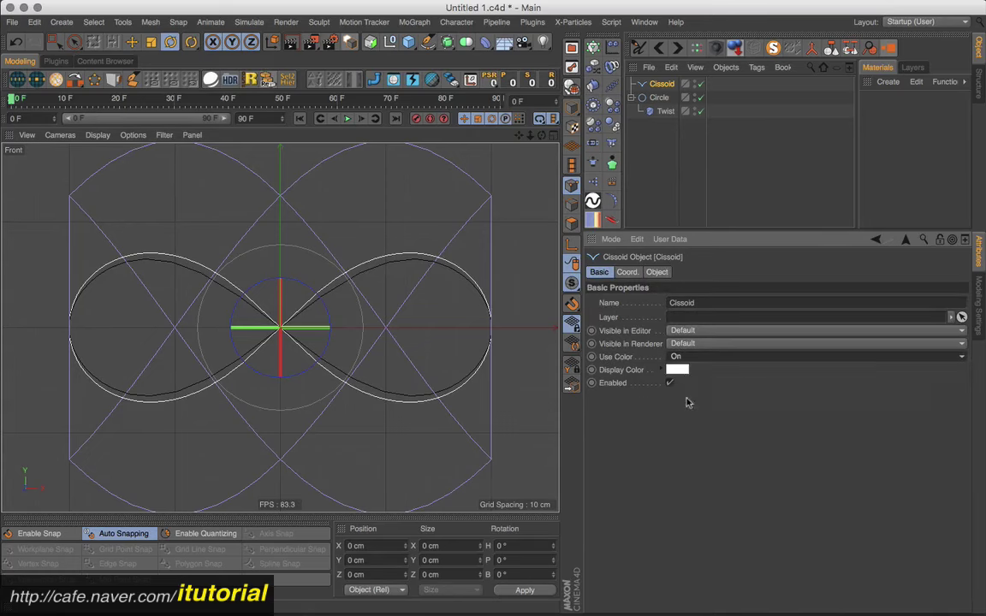
pyautogui.click(678, 369)
pyautogui.click(693, 368)
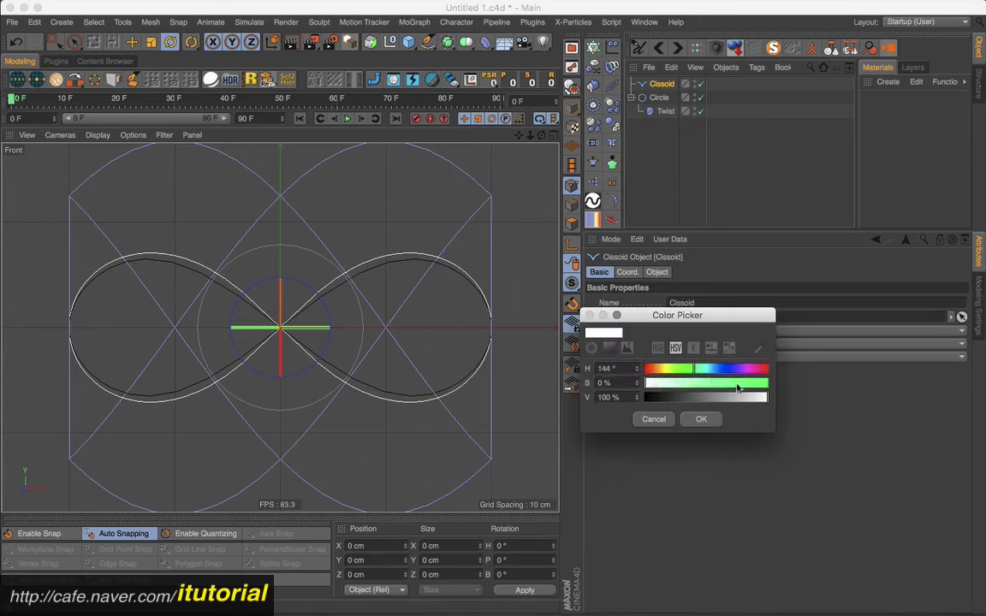
pyautogui.click(689, 383)
pyautogui.click(701, 419)
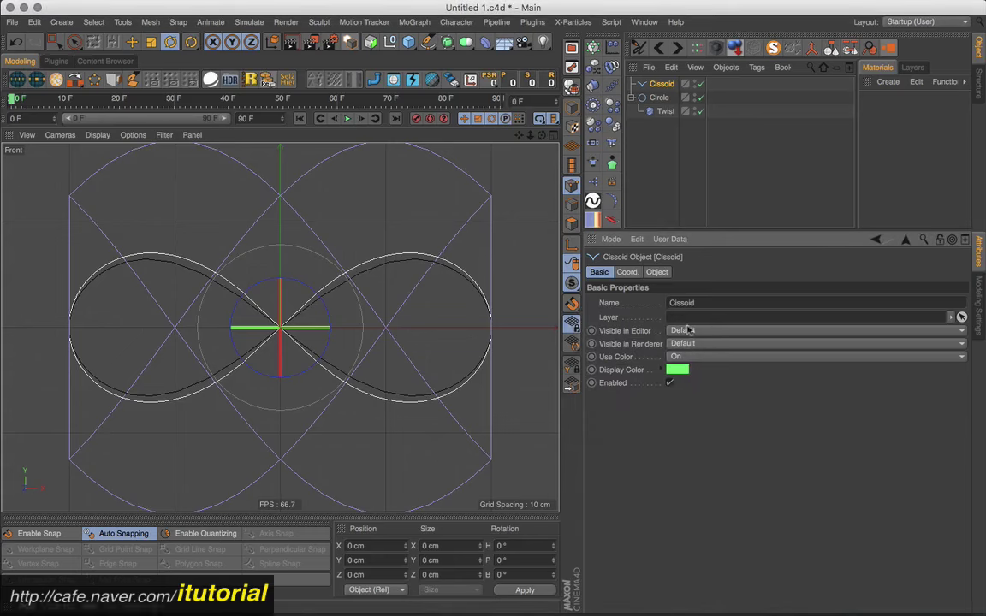
pyautogui.click(663, 110)
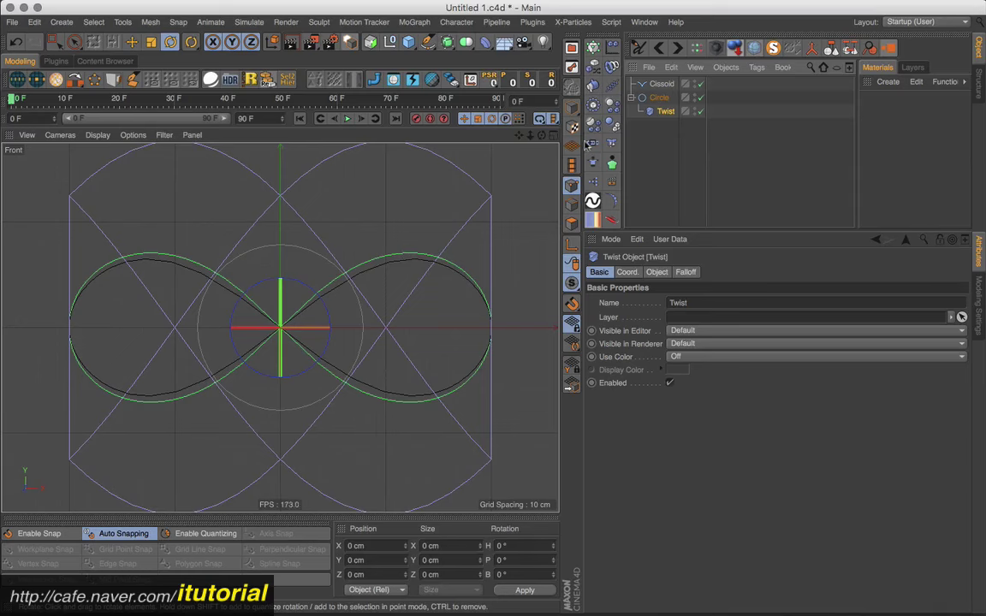
# Add a Bulge deformer and set its Size Y to 400 cm
pyautogui.click(484, 43)
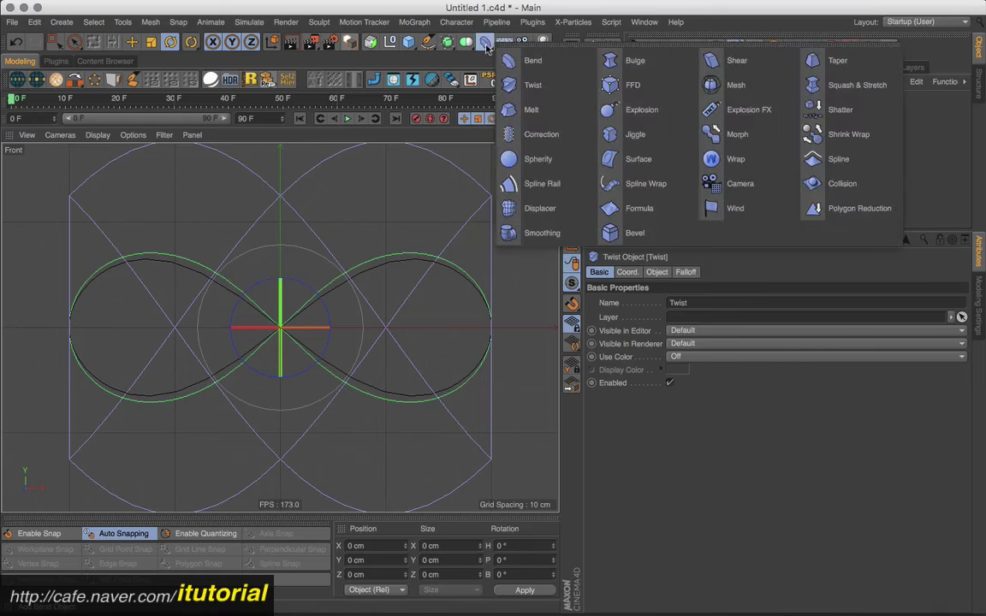
pyautogui.click(630, 61)
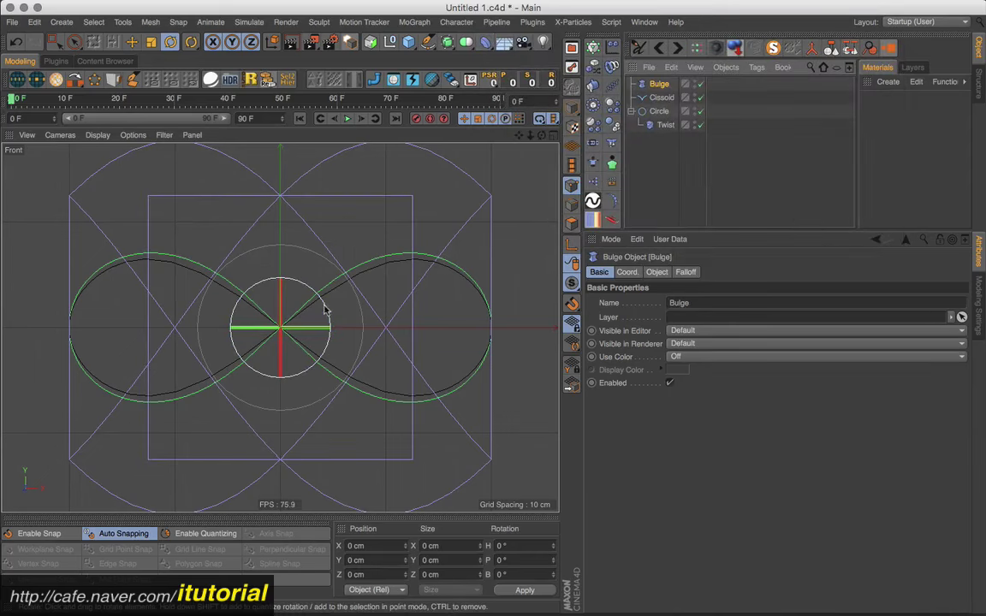
pyautogui.moveTo(324, 311); pyautogui.dragTo(251, 280)
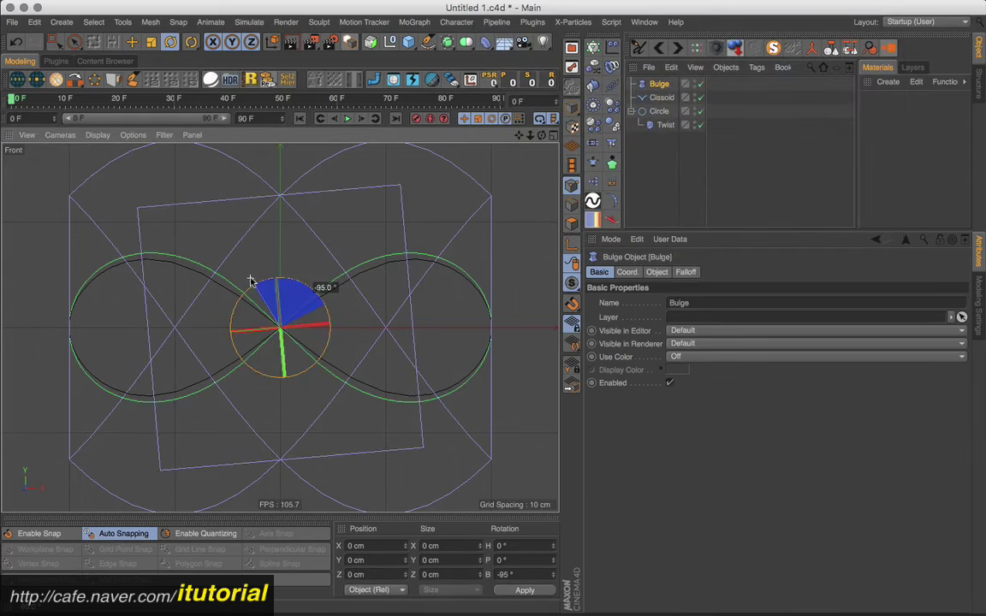
pyautogui.press('Escape')
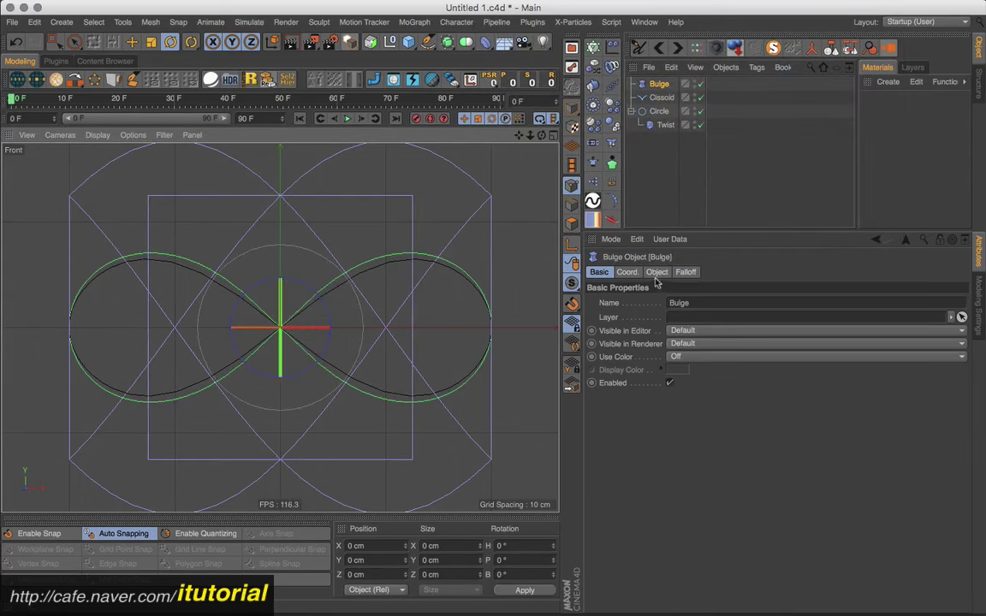
pyautogui.click(655, 272)
pyautogui.click(697, 304)
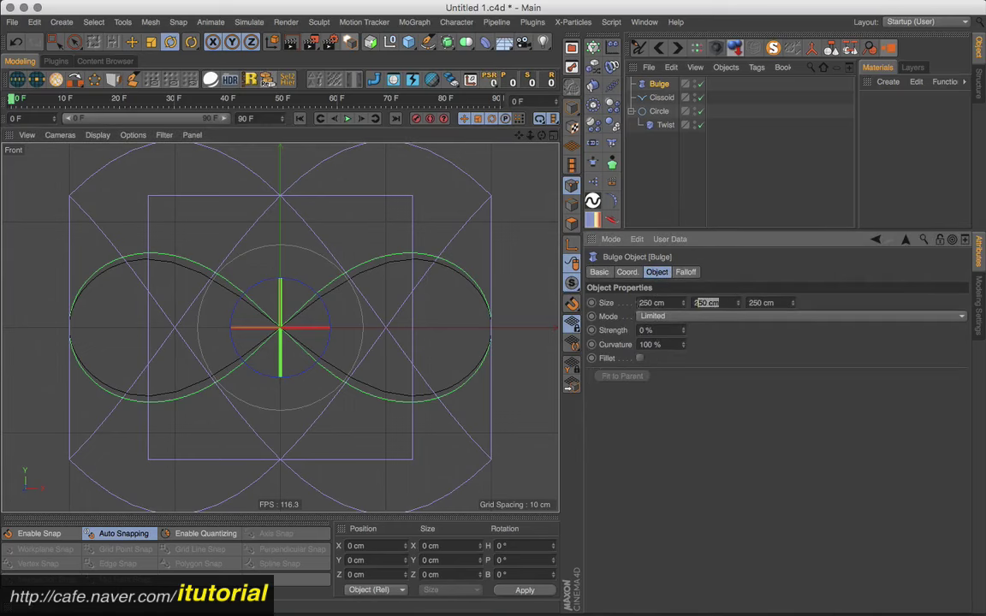
pyautogui.write('400')
pyautogui.press('Return')
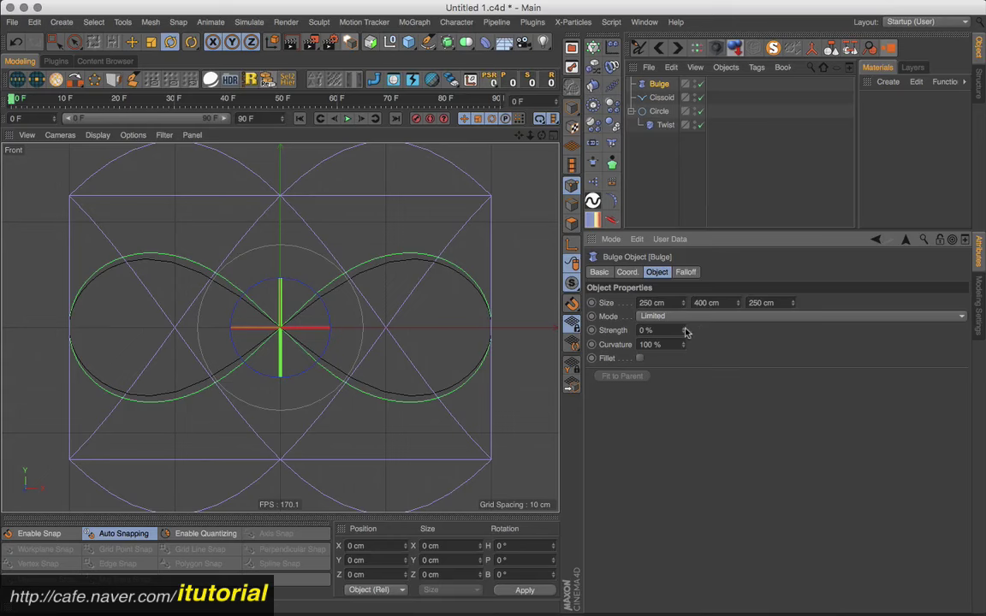
# Place the Bulge under Circle beside Twist and set its Strength to 16 %
pyautogui.moveTo(684, 333); pyautogui.dragTo(685, 326)
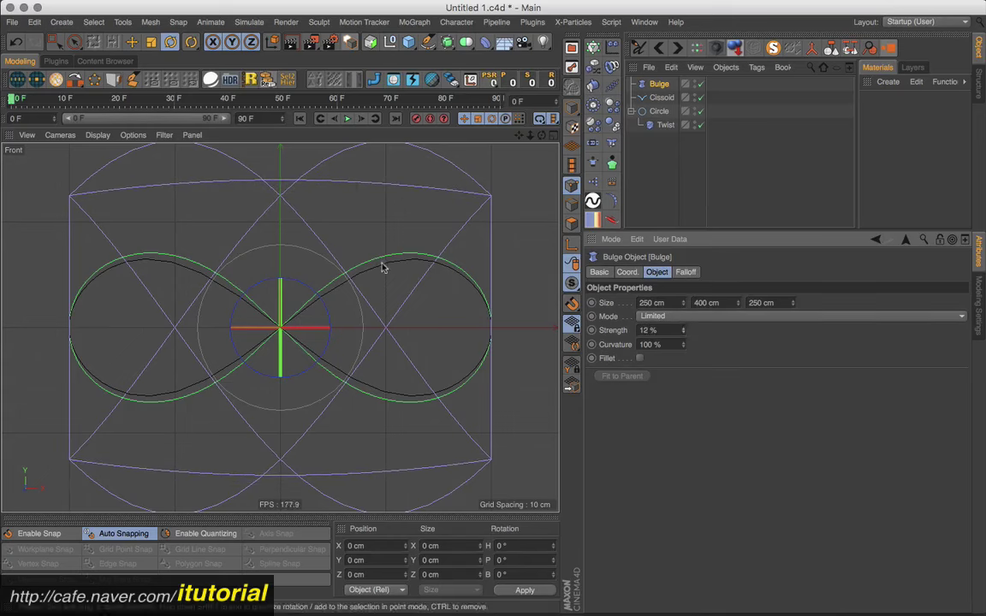
pyautogui.hotkey('ctrl', 'z')
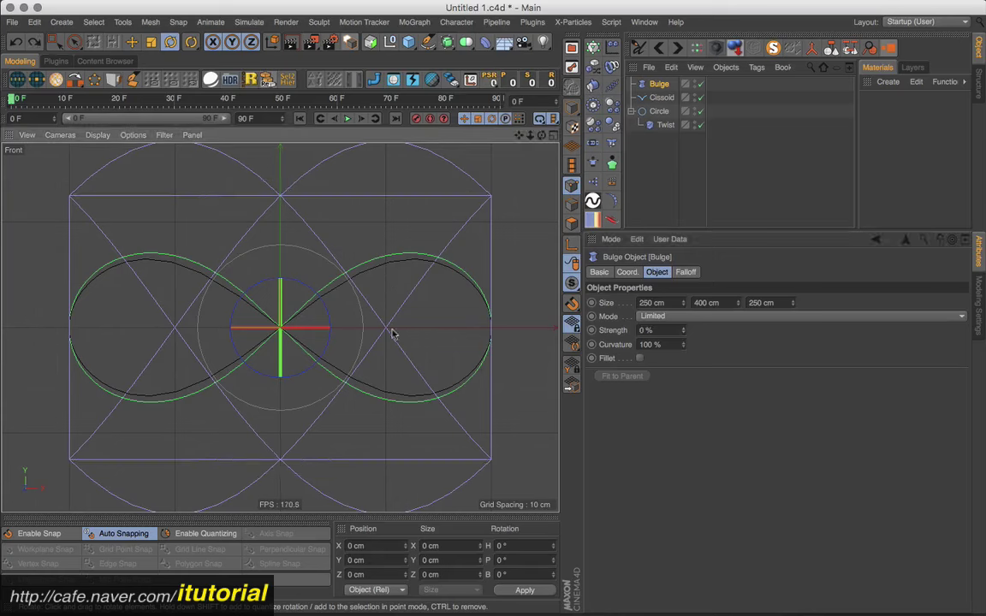
pyautogui.moveTo(659, 83); pyautogui.dragTo(672, 128)
pyautogui.moveTo(683, 333); pyautogui.dragTo(679, 330)
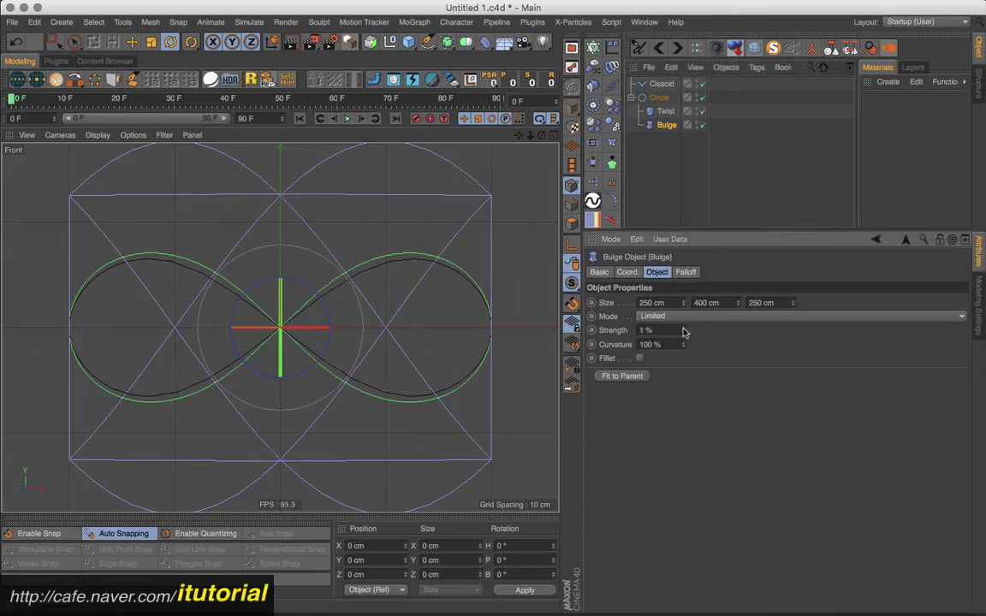
pyautogui.doubleClick(648, 330)
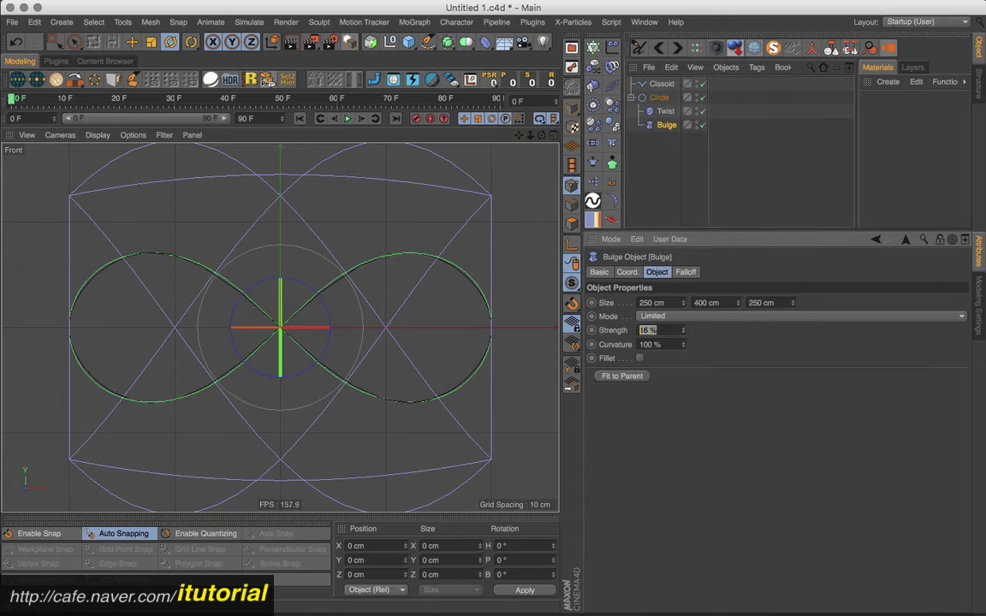
pyautogui.write('20')
pyautogui.press('Return')
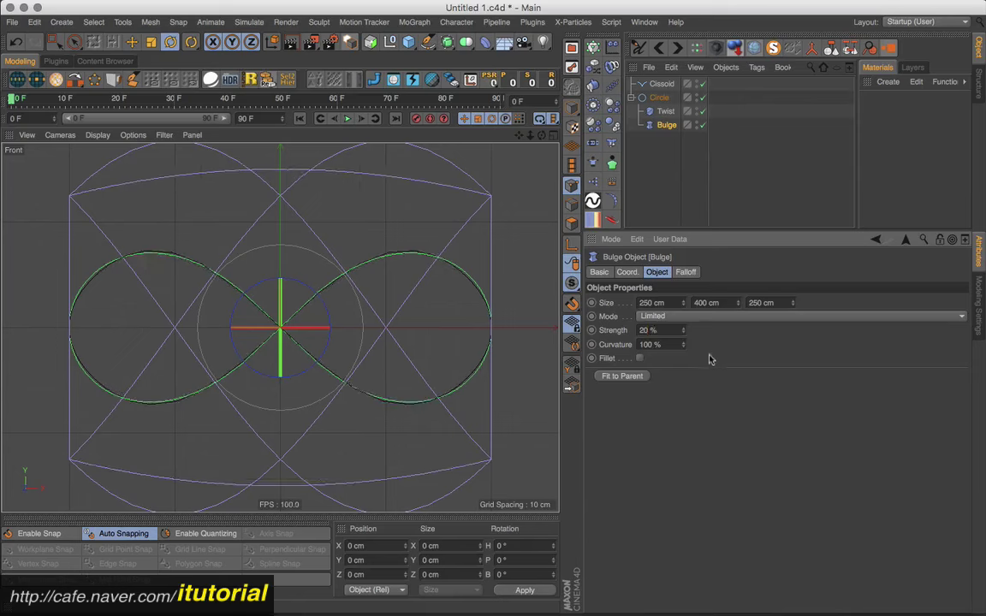
pyautogui.moveTo(683, 331); pyautogui.dragTo(682, 334)
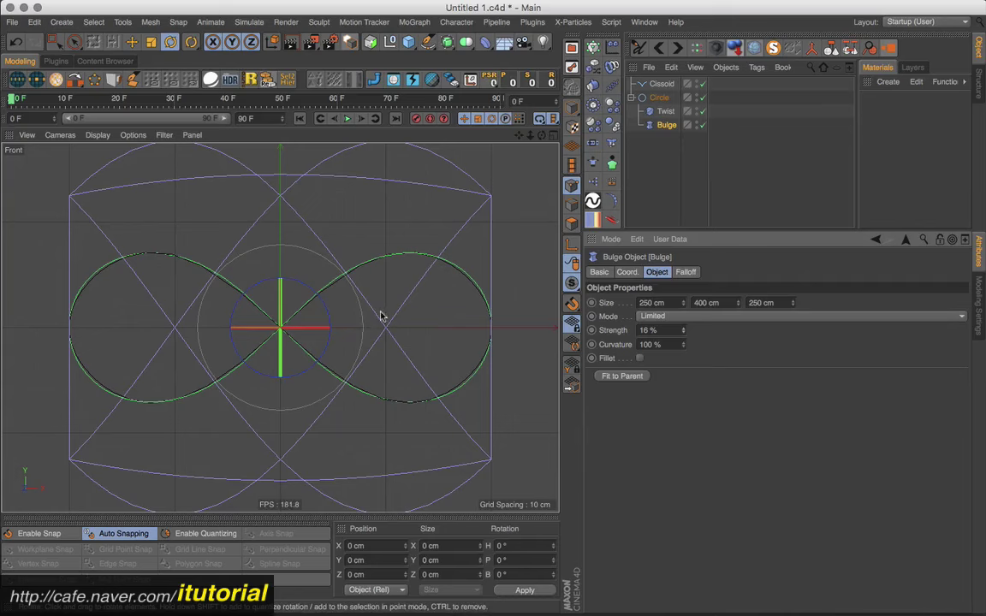
# Select the Cissoid spline and switch to a single, tilted Perspective view
pyautogui.click(660, 84)
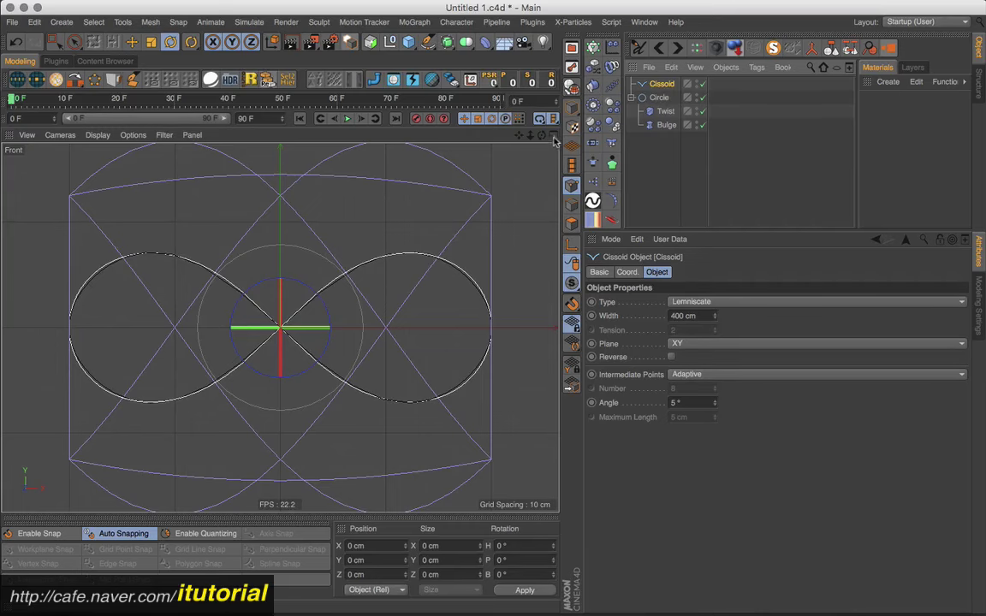
pyautogui.middleClick(479, 154)
pyautogui.middleClick(256, 171)
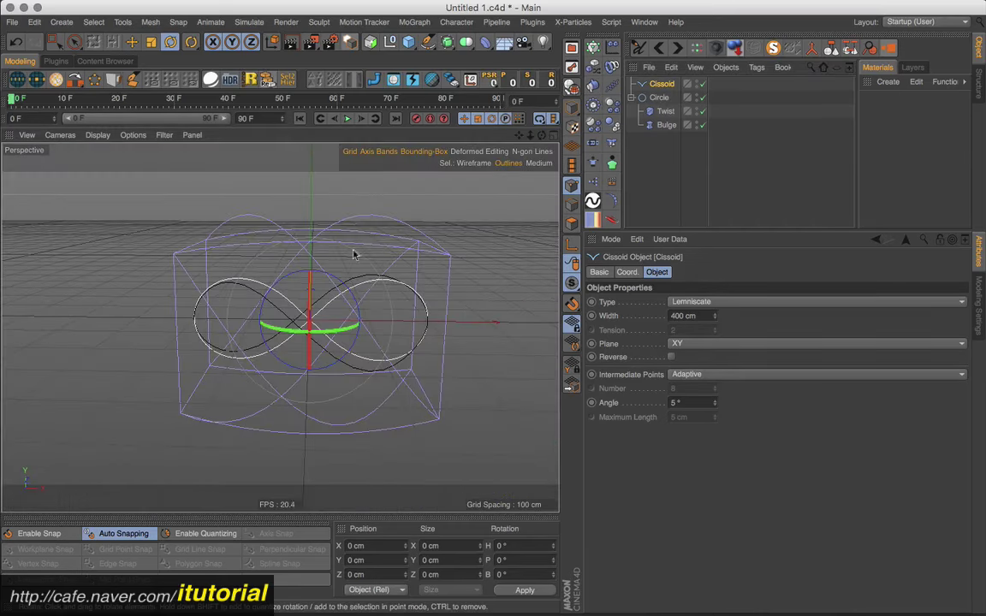
pyautogui.keyDown('alt'); pyautogui.moveTo(389, 288); pyautogui.dragTo(383, 280); pyautogui.keyUp('alt')
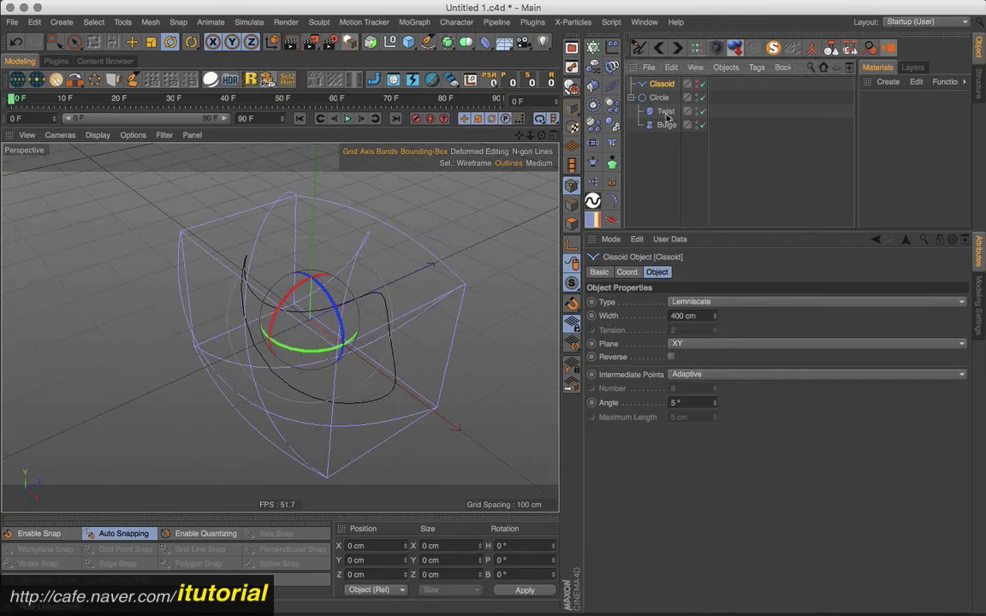
# Select both Twist and Bulge deformers and orbit to a level front-facing view
pyautogui.click(666, 112)
pyautogui.keyDown('shift'); pyautogui.click(666, 125); pyautogui.keyUp('shift')
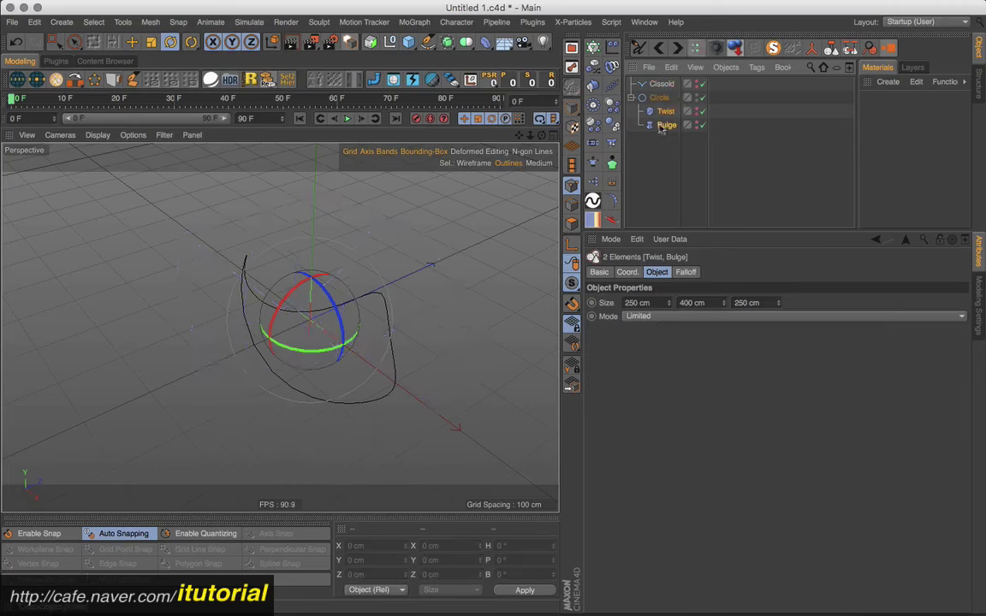
pyautogui.moveTo(322, 347)
pyautogui.keyDown('alt'); pyautogui.mouseDown()
pyautogui.moveTo(452, 286)
pyautogui.moveTo(438, 293)
pyautogui.mouseUp(); pyautogui.keyUp('alt')
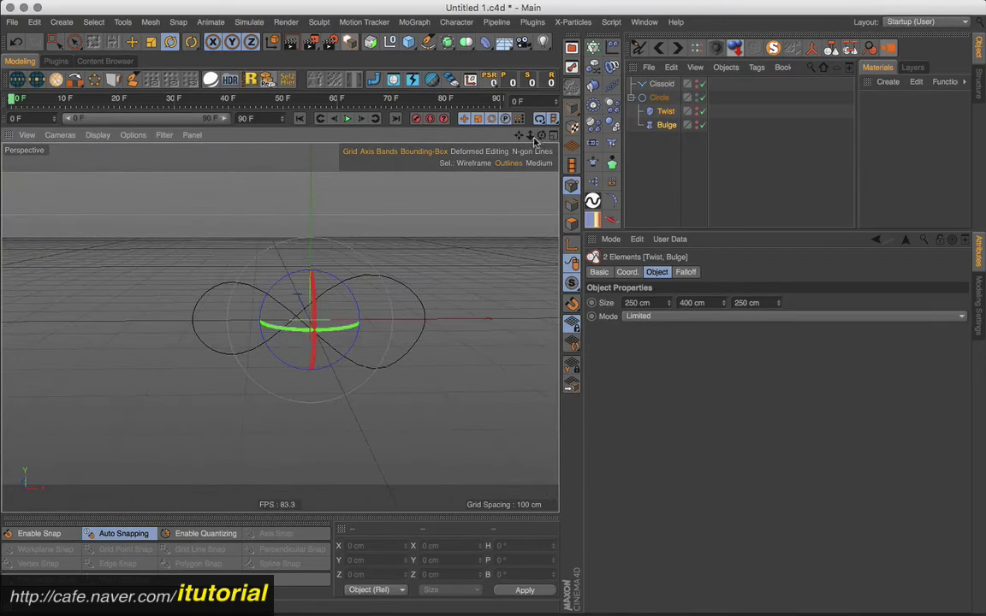
pyautogui.moveTo(542, 137); pyautogui.dragTo(554, 142)
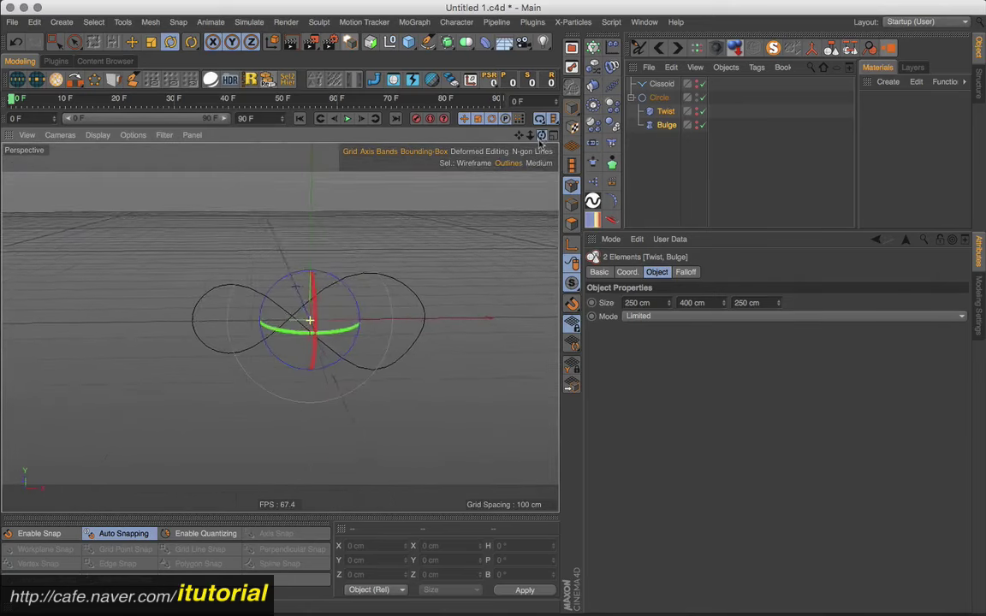
# Show all four viewports and set the Twist deformer's Mode to Unlimited
pyautogui.click(553, 137)
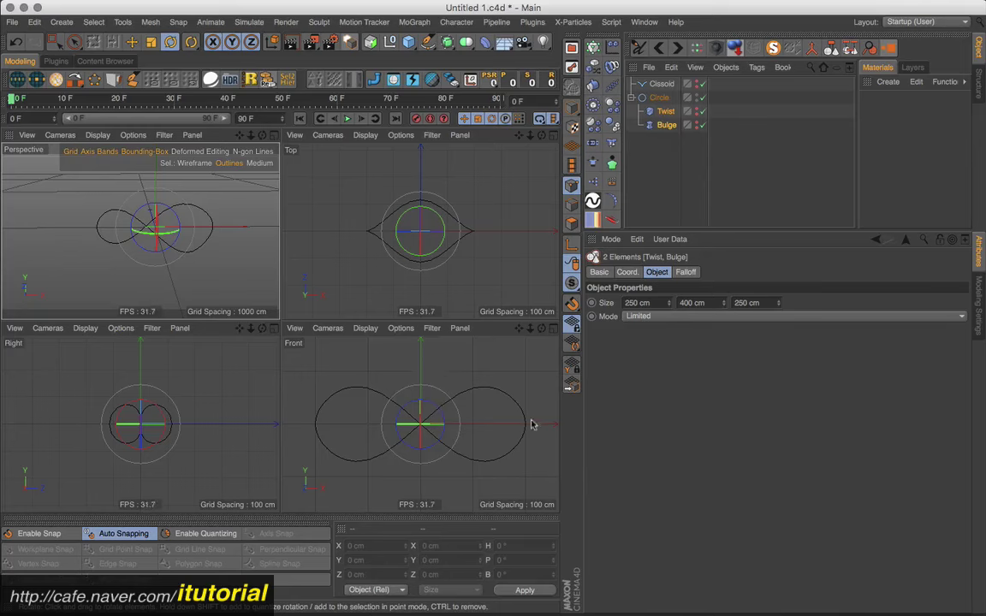
pyautogui.click(666, 111)
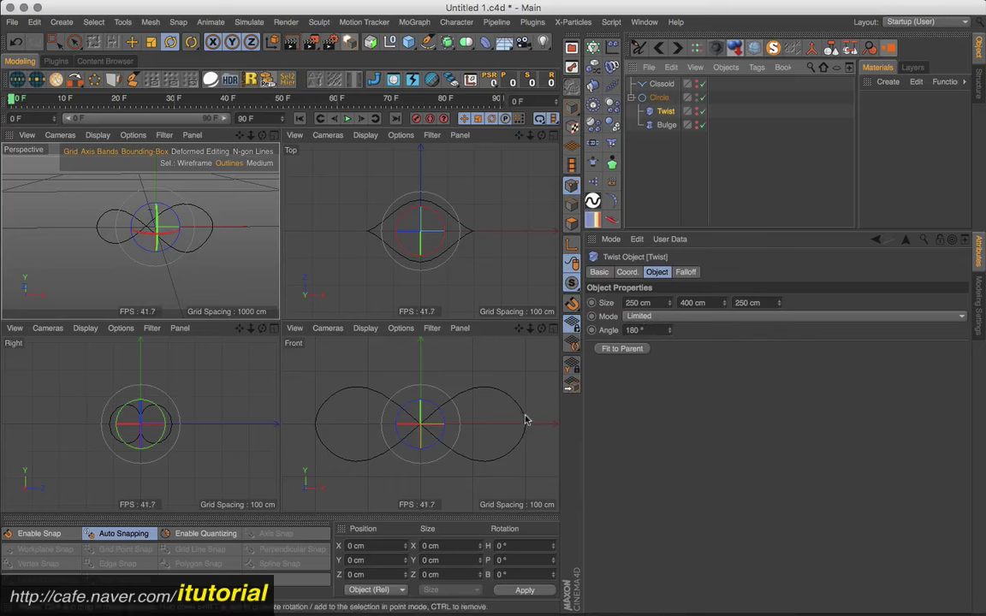
pyautogui.click(674, 318)
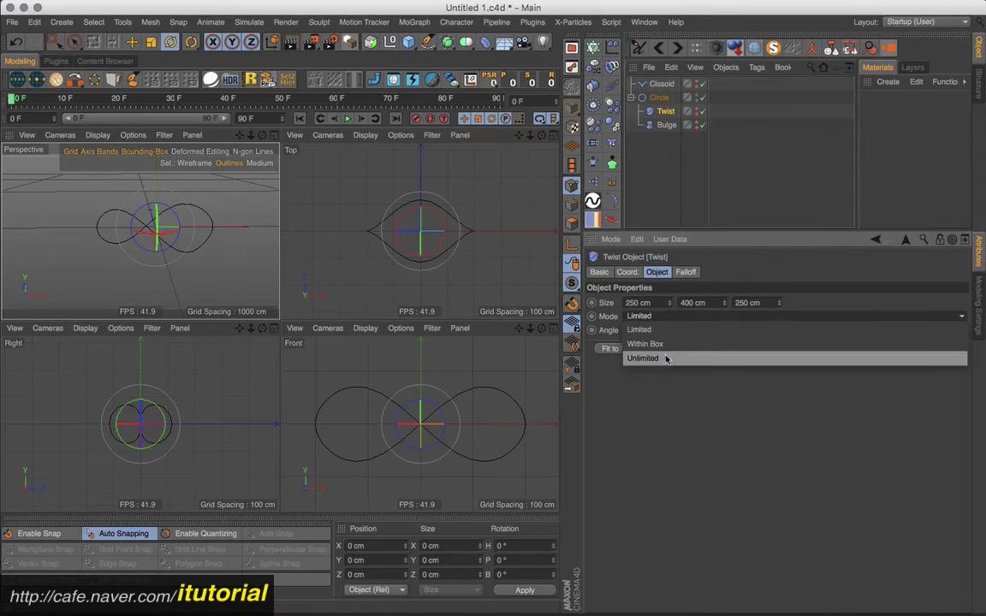
pyautogui.click(667, 358)
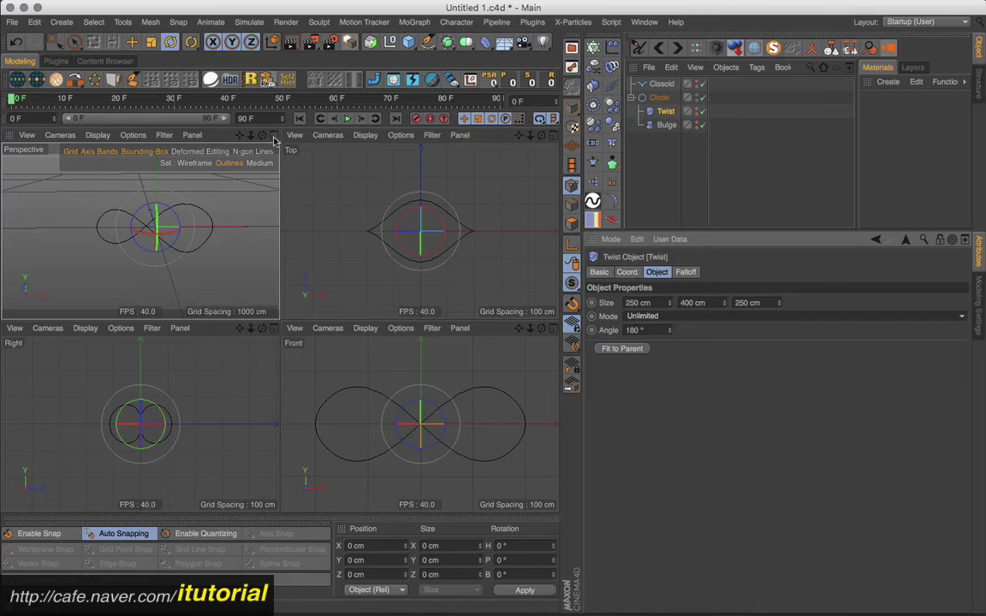
# Maximize the Perspective view, orbit around the figure-eight, and delete the Cissoid spline
pyautogui.middleClick(211, 263)
pyautogui.keyDown('alt'); pyautogui.moveTo(362, 286); pyautogui.dragTo(325, 299); pyautogui.keyUp('alt')
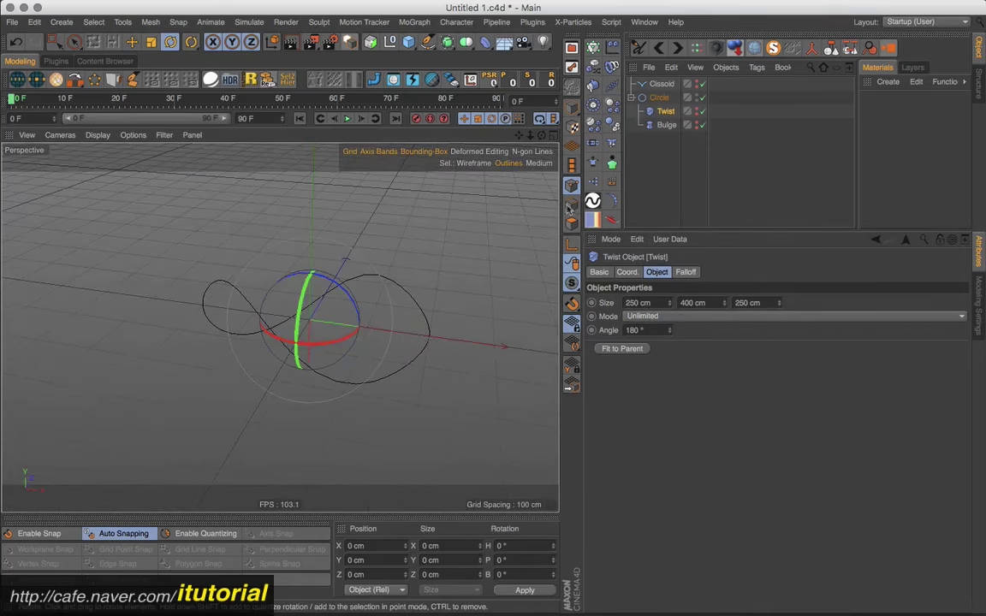
pyautogui.click(651, 131)
pyautogui.moveTo(378, 325)
pyautogui.keyDown('alt'); pyautogui.mouseDown()
pyautogui.moveTo(240, 363)
pyautogui.moveTo(438, 282)
pyautogui.moveTo(442, 288)
pyautogui.moveTo(363, 293)
pyautogui.moveTo(471, 225)
pyautogui.mouseUp(); pyautogui.keyUp('alt')
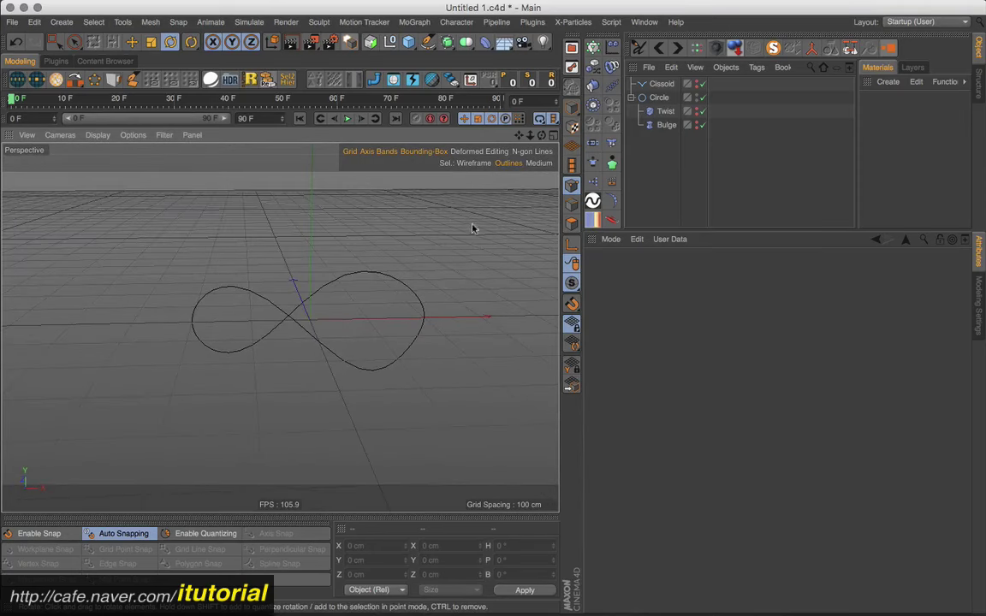
pyautogui.click(661, 83)
pyautogui.press('Delete')
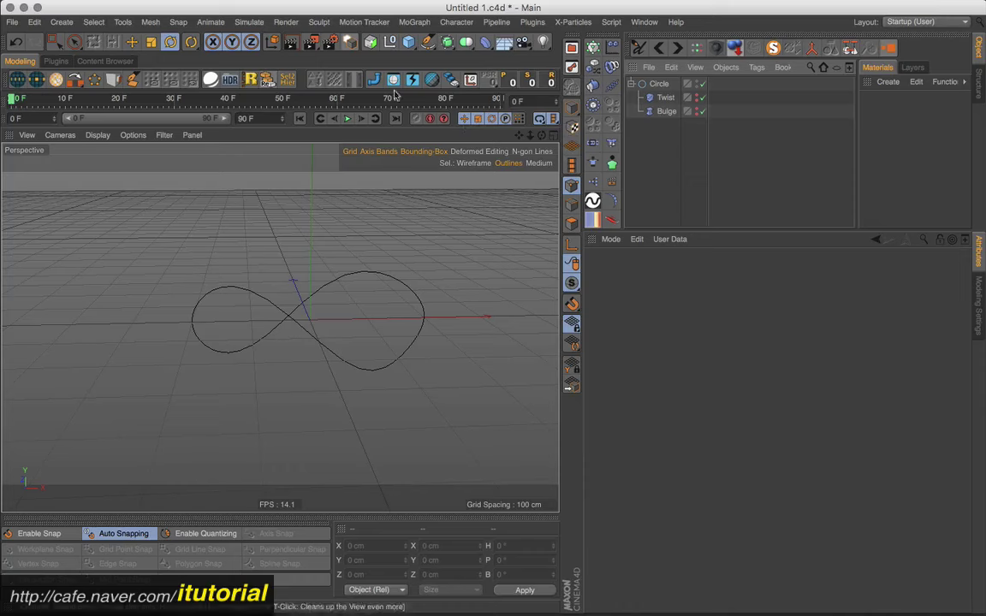
# Check the reference movie in QuickTime, then return to Cinema 4D
pyautogui.press('super+Tab')
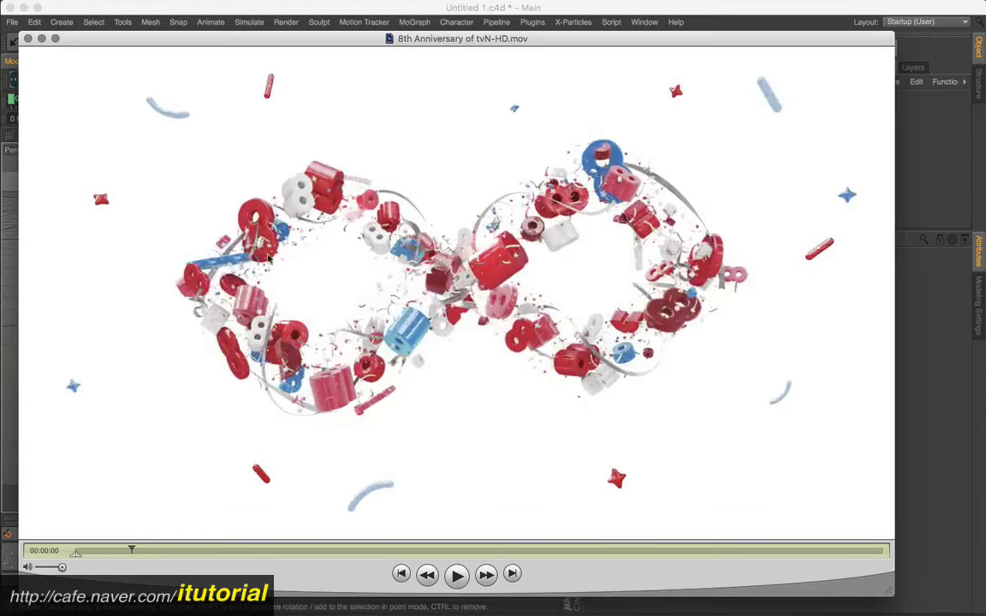
pyautogui.click(905, 161)
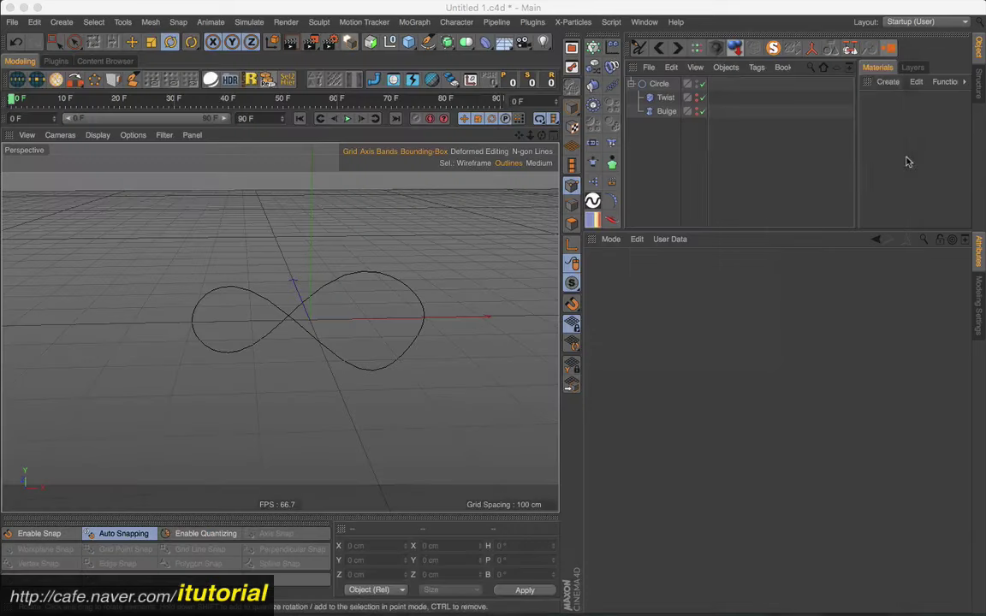
pyautogui.click(410, 43)
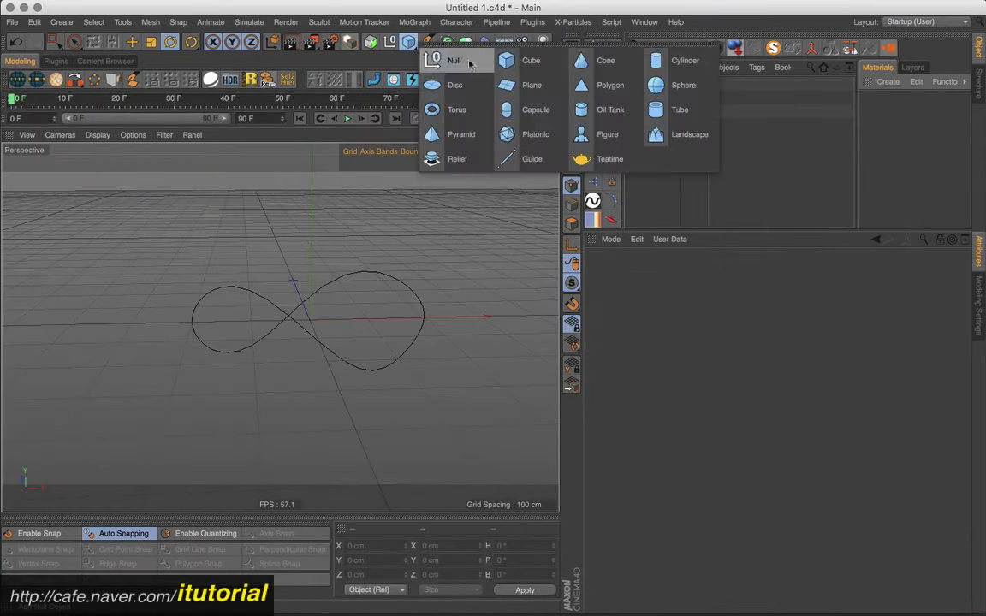
# Add a Cube, Cone, Capsule and Torus to the scene
pyautogui.click(528, 60)
pyautogui.click(409, 43)
pyautogui.click(579, 60)
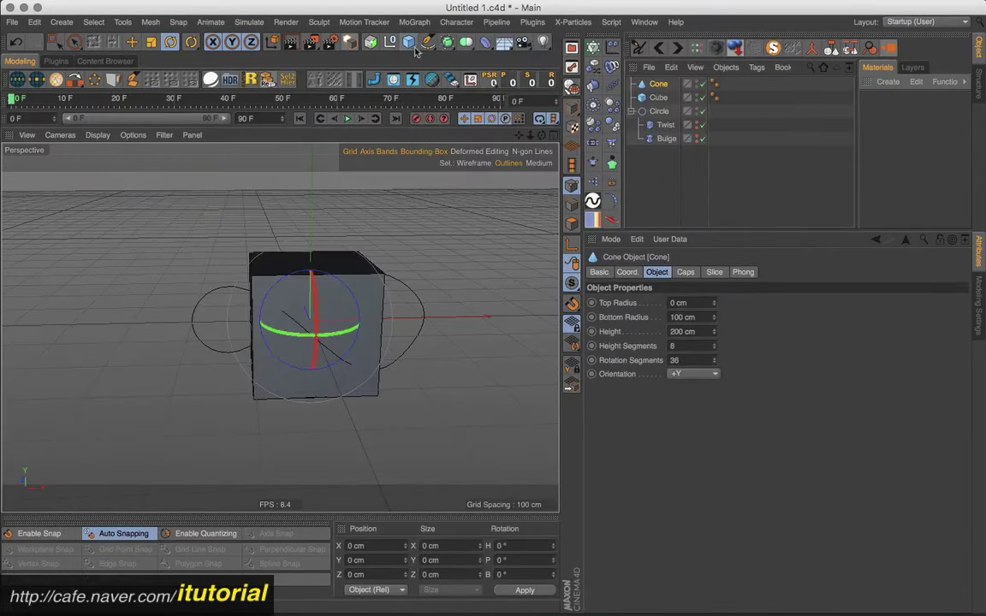
pyautogui.click(409, 43)
pyautogui.click(521, 109)
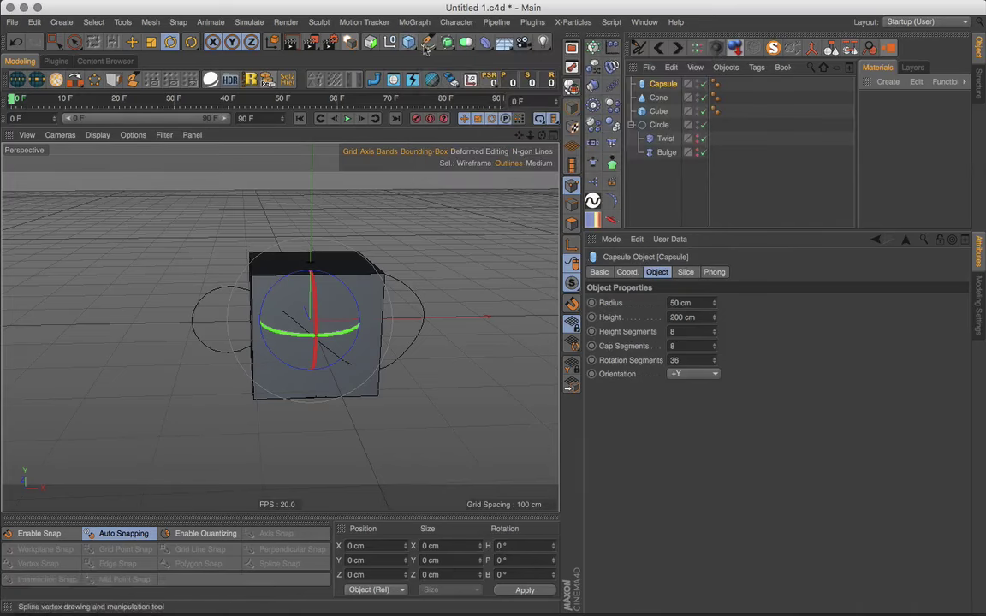
pyautogui.click(409, 43)
pyautogui.click(454, 109)
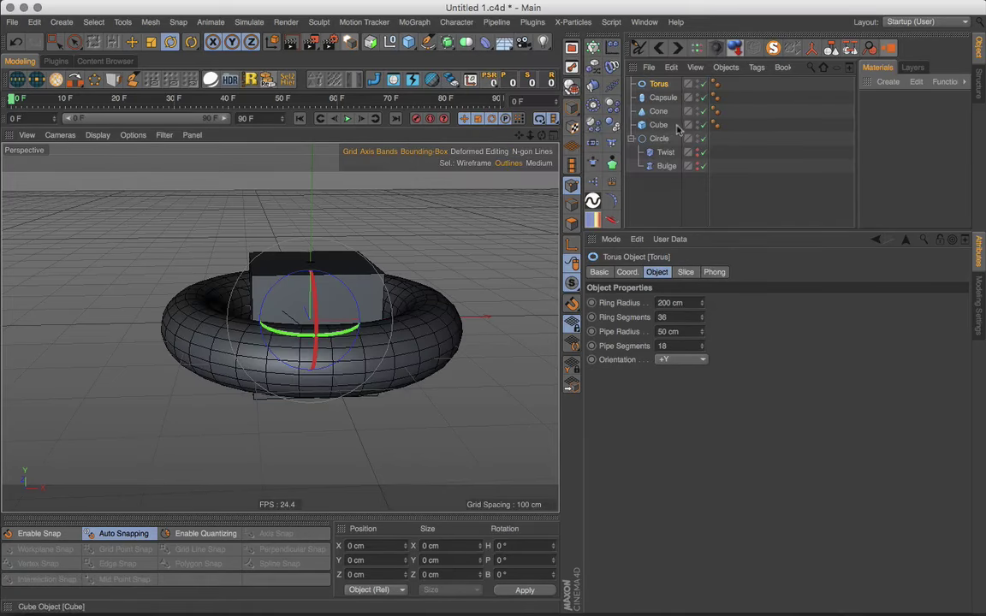
# Select the four primitives and scale them down to about 69%
pyautogui.keyDown('shift'); pyautogui.click(658, 124); pyautogui.keyUp('shift')
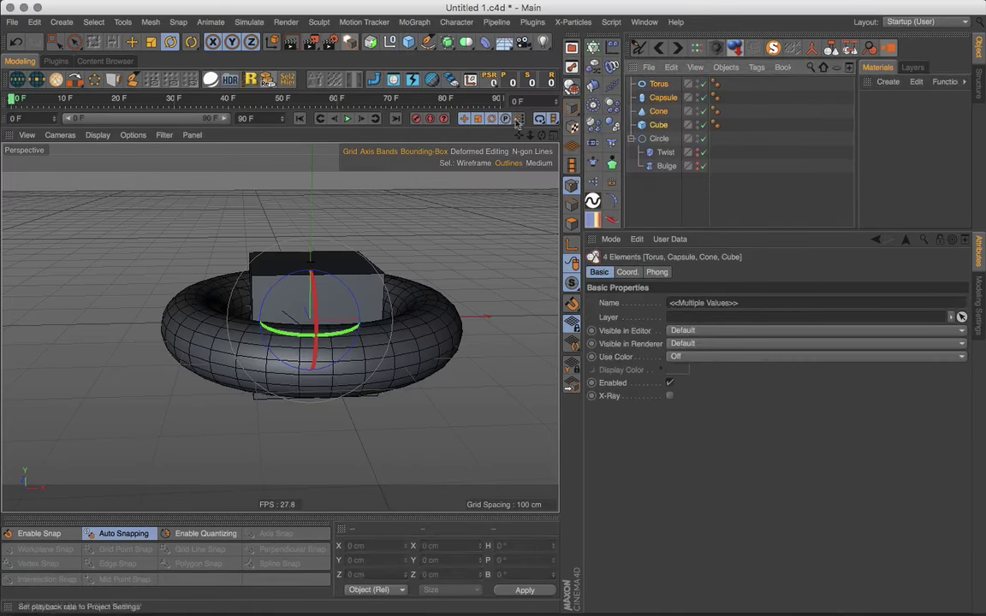
pyautogui.click(151, 42)
pyautogui.moveTo(398, 190)
pyautogui.mouseDown()
pyautogui.moveTo(373, 319)
pyautogui.moveTo(244, 307)
pyautogui.mouseUp()
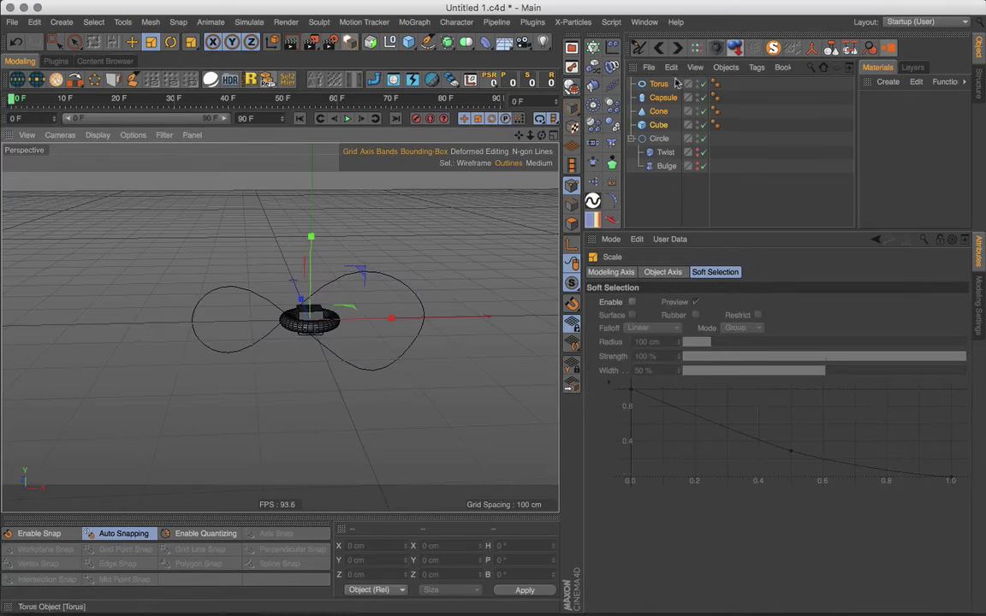
# Add a Cloner holding the four primitives, in Object mode on the Circle spline
pyautogui.keyDown('alt'); pyautogui.click(612, 84); pyautogui.keyUp('alt')
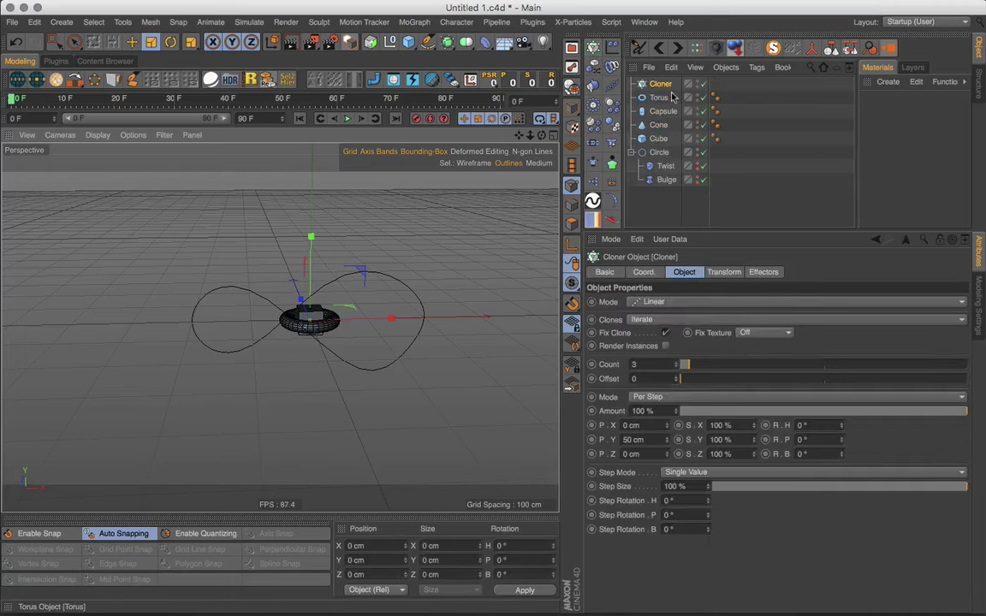
pyautogui.moveTo(736, 92); pyautogui.dragTo(651, 141)
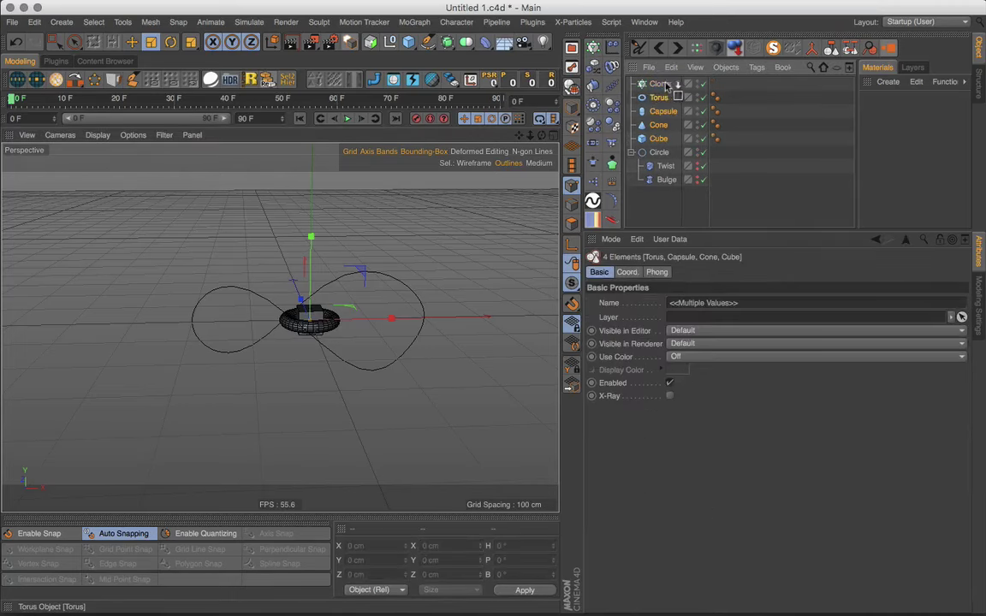
pyautogui.moveTo(666, 96); pyautogui.dragTo(661, 88)
pyautogui.click(661, 85)
pyautogui.click(687, 303)
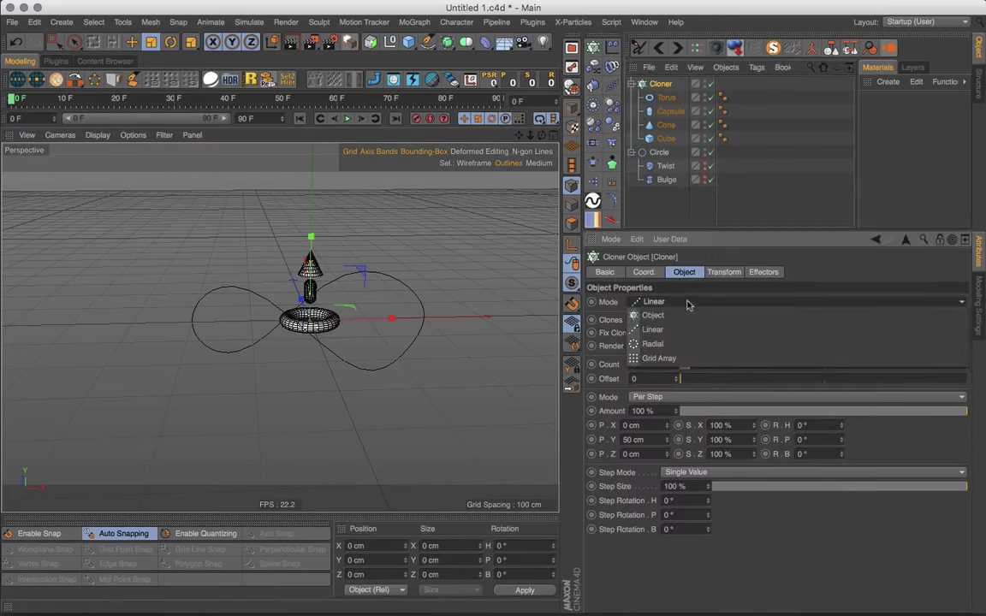
pyautogui.click(679, 317)
pyautogui.moveTo(659, 152); pyautogui.dragTo(672, 365)
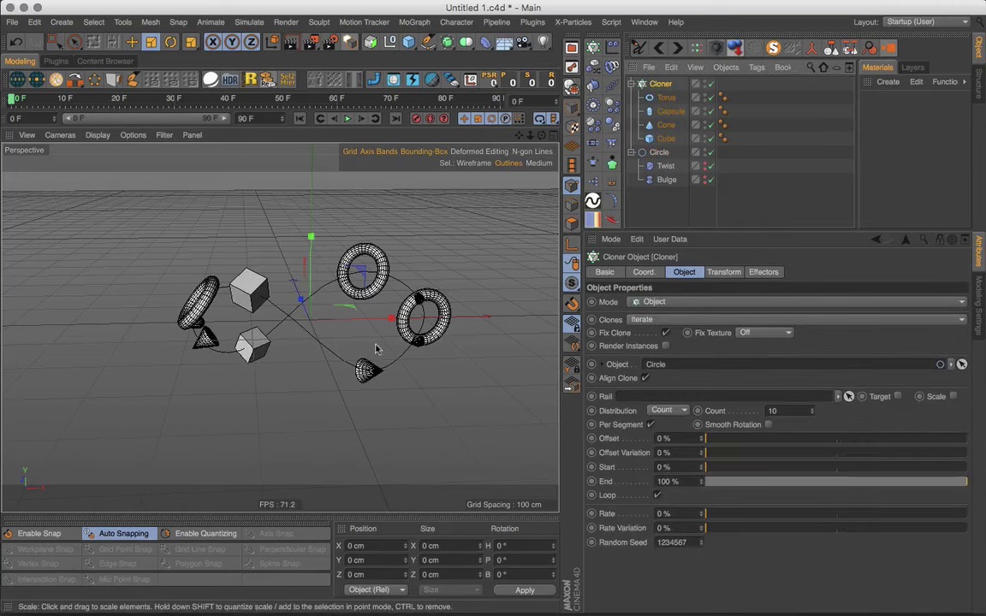
# Set the Cloner to pick clones in Random order with a Count of about 60
pyautogui.keyDown('alt'); pyautogui.moveTo(376, 344); pyautogui.dragTo(359, 336); pyautogui.keyUp('alt')
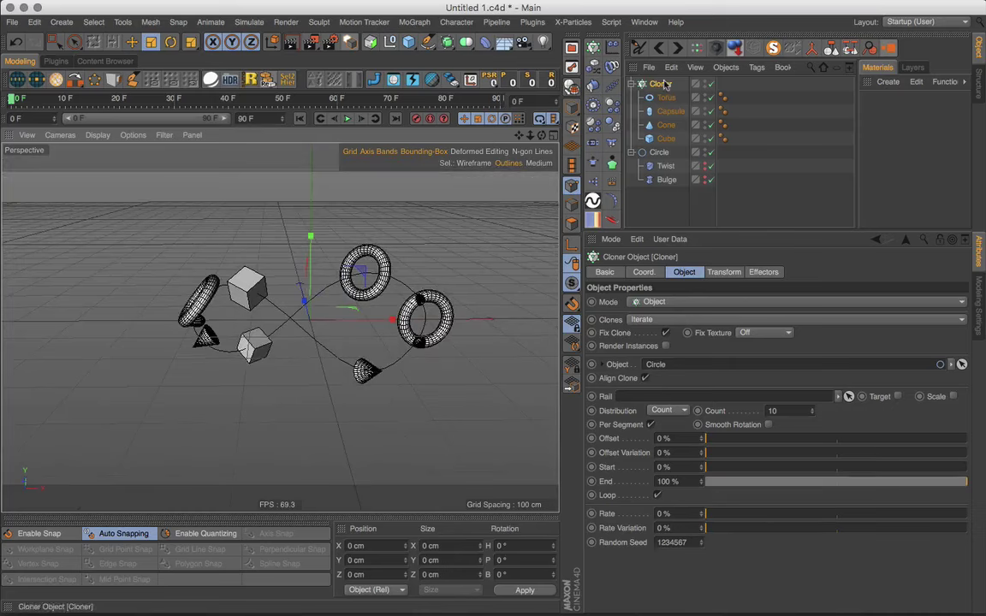
pyautogui.click(692, 320)
pyautogui.click(671, 346)
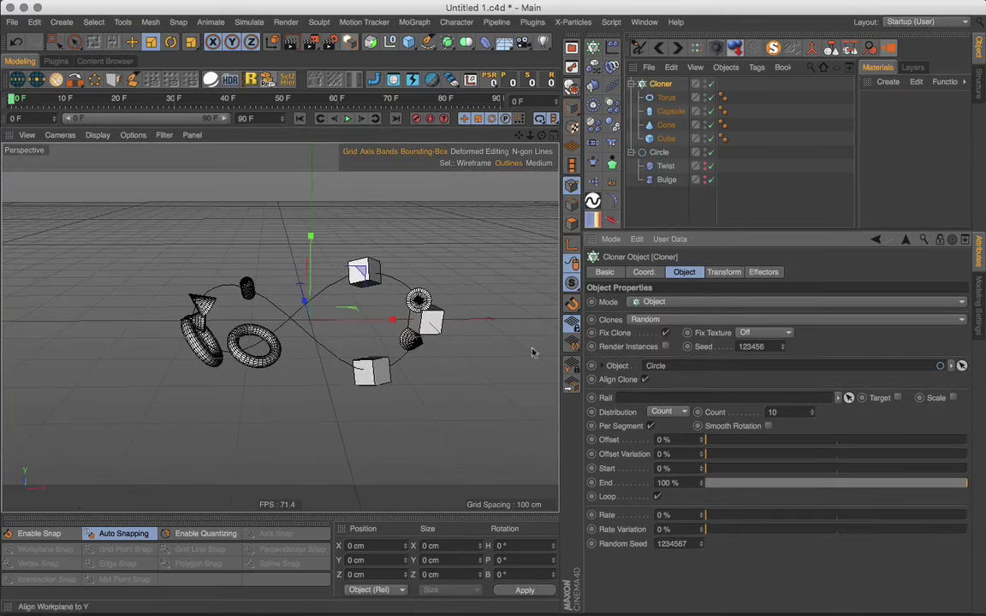
pyautogui.moveTo(812, 413); pyautogui.dragTo(734, 373)
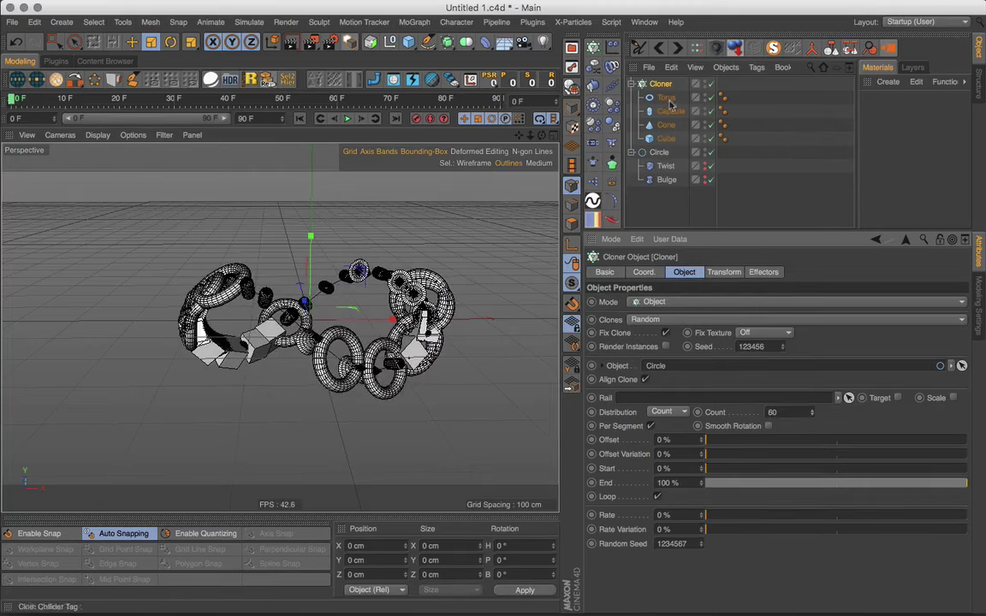
# Add a Random effector with uniform scale 0.22 and increased rotation angles
pyautogui.click(590, 83)
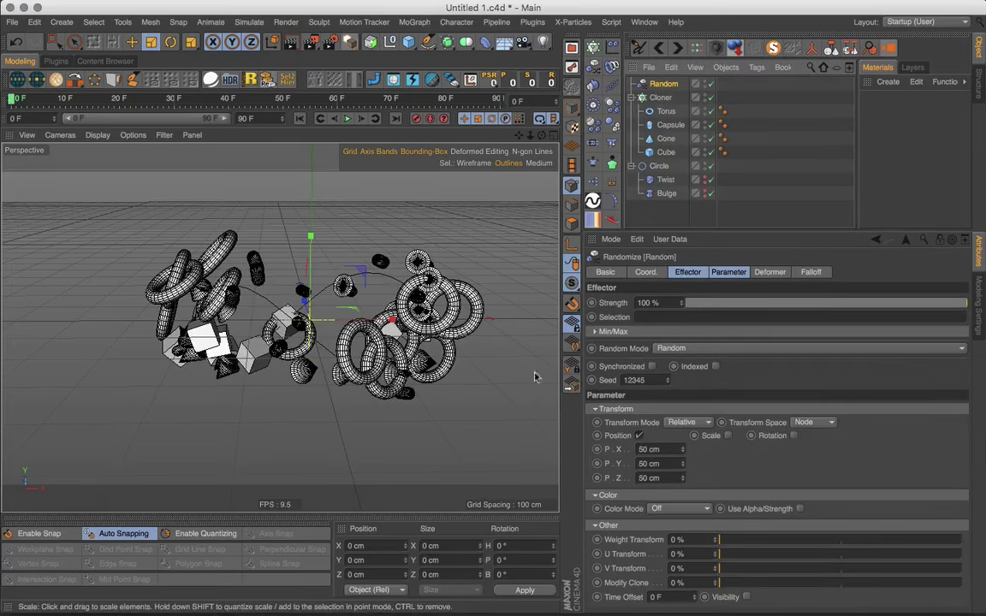
pyautogui.click(728, 435)
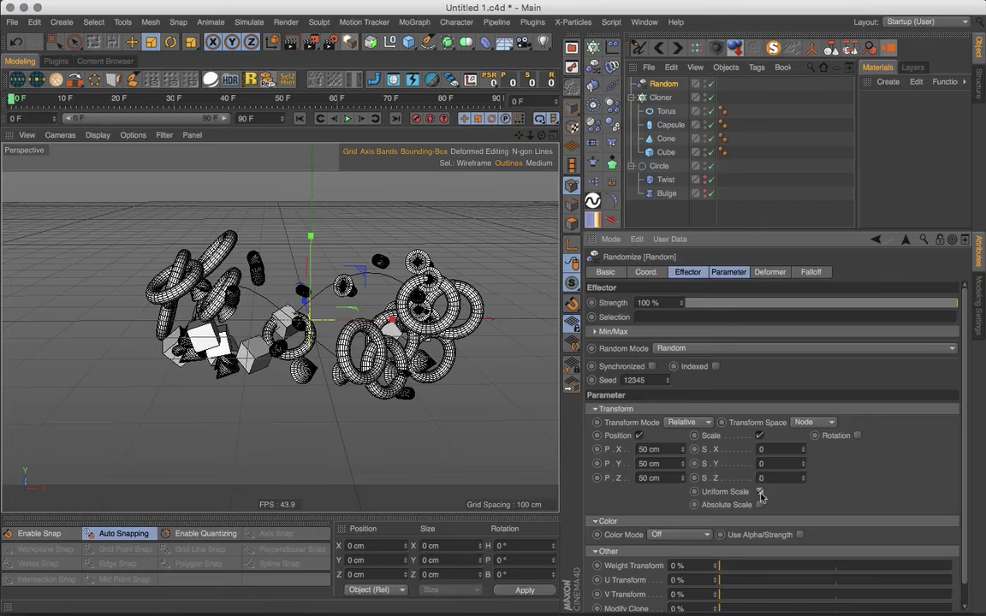
pyautogui.click(857, 435)
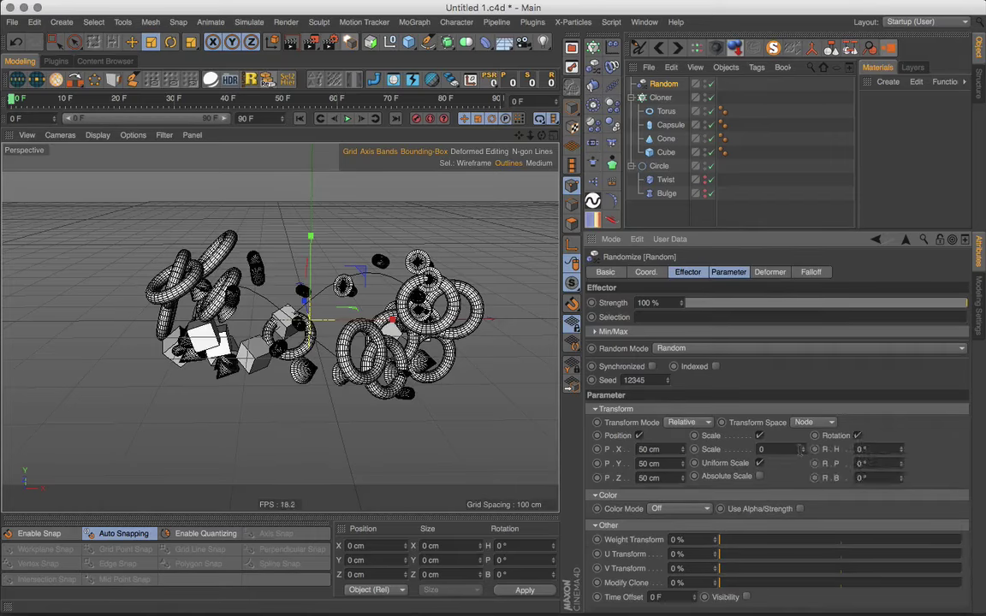
pyautogui.moveTo(802, 450); pyautogui.dragTo(809, 403)
pyautogui.moveTo(900, 450); pyautogui.dragTo(907, 423)
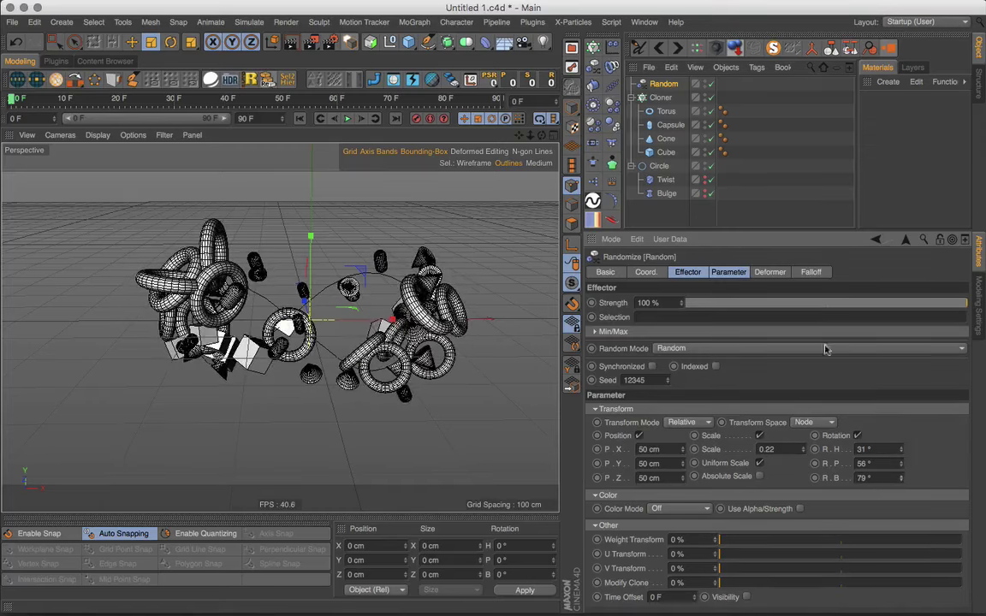
# Shrink the Torus source object and orbit to inspect the clones
pyautogui.click(666, 112)
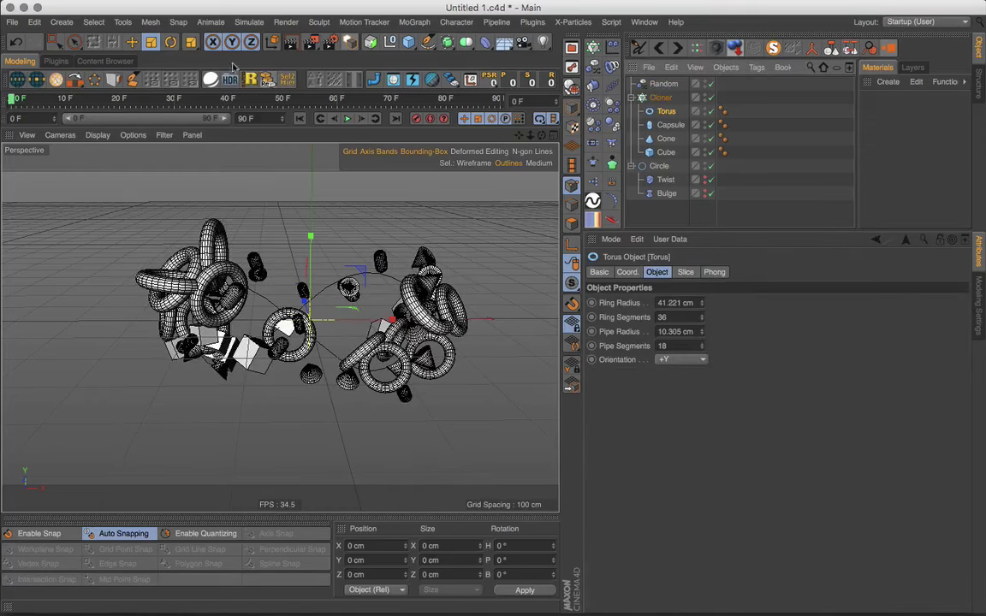
pyautogui.click(150, 42)
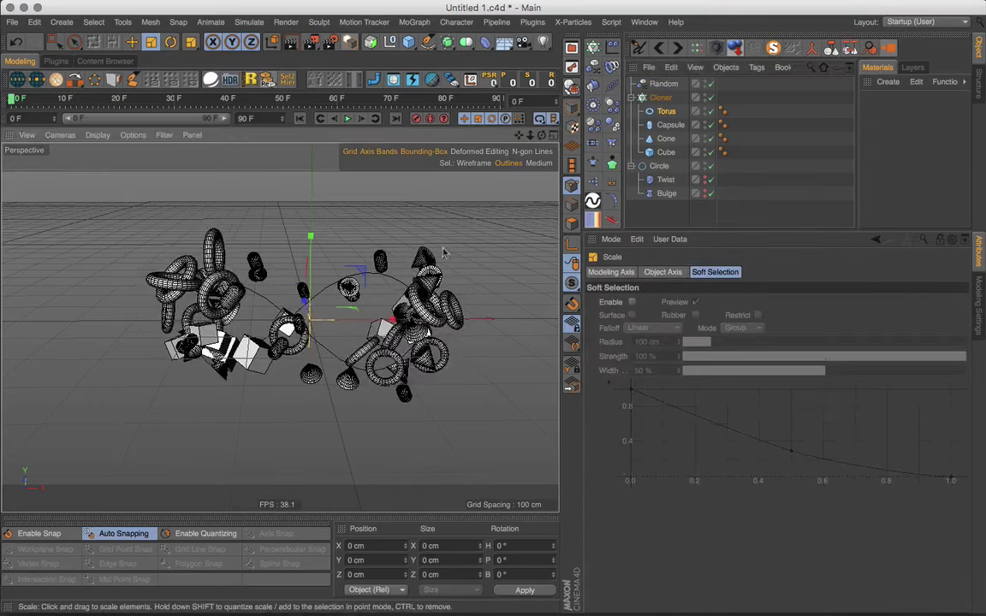
pyautogui.keyDown('alt'); pyautogui.moveTo(384, 324); pyautogui.dragTo(377, 304); pyautogui.keyUp('alt')
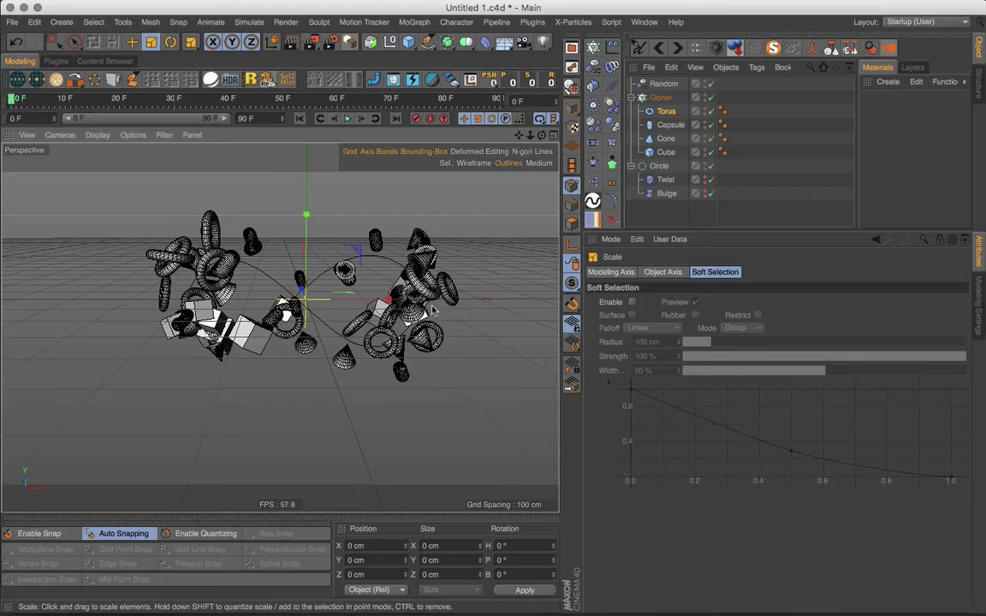
pyautogui.keyDown('alt'); pyautogui.moveTo(343, 297); pyautogui.dragTo(288, 274); pyautogui.keyUp('alt')
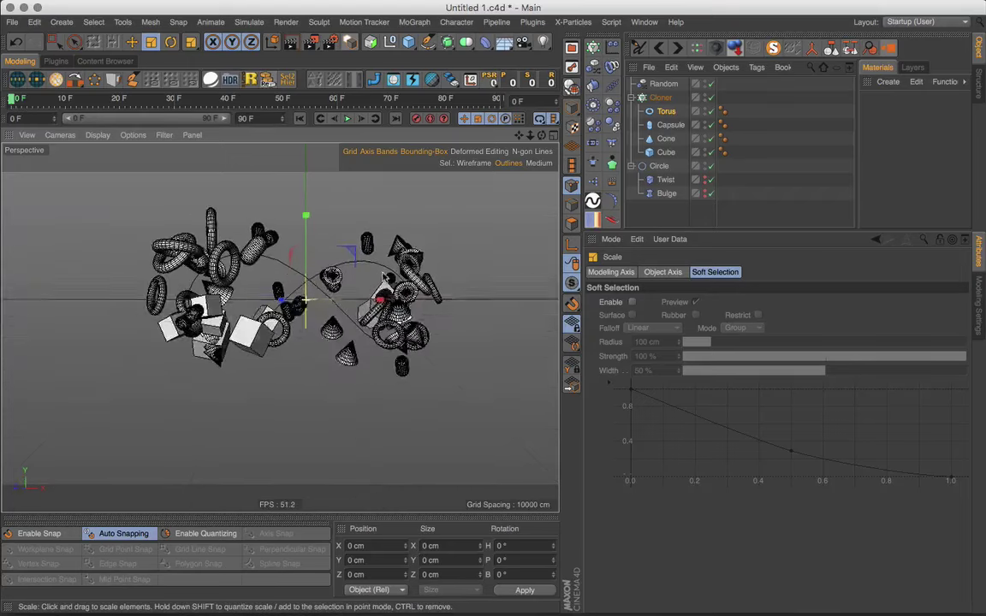
pyautogui.keyDown('alt'); pyautogui.moveTo(383, 298); pyautogui.dragTo(390, 293); pyautogui.keyUp('alt')
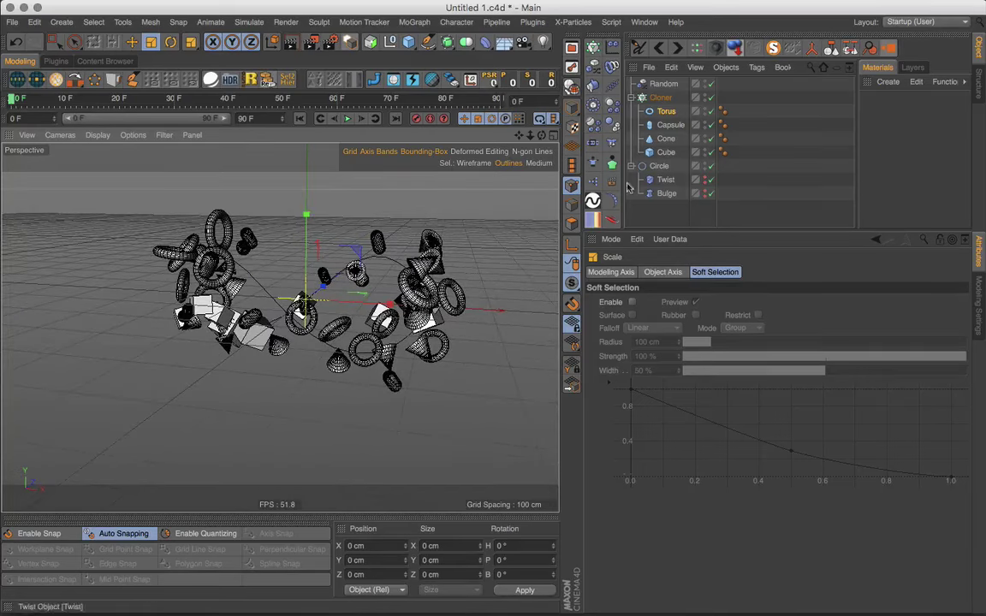
# Disable the Random effector and set the Twist angle to -180°
pyautogui.click(665, 180)
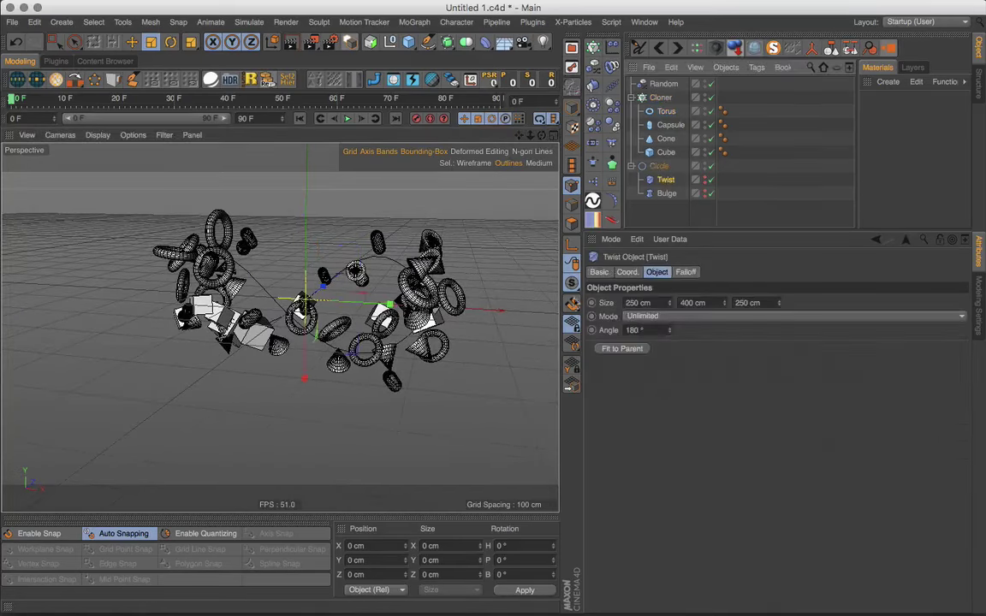
pyautogui.moveTo(394, 342)
pyautogui.keyDown('alt'); pyautogui.mouseDown()
pyautogui.moveTo(417, 347)
pyautogui.moveTo(283, 336)
pyautogui.mouseUp(); pyautogui.keyUp('alt')
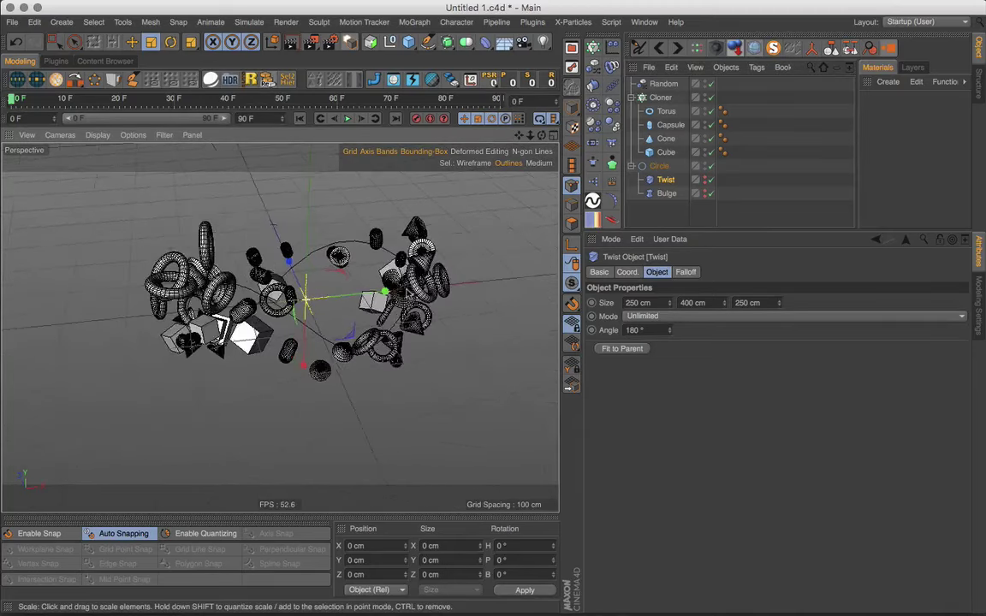
pyautogui.click(710, 83)
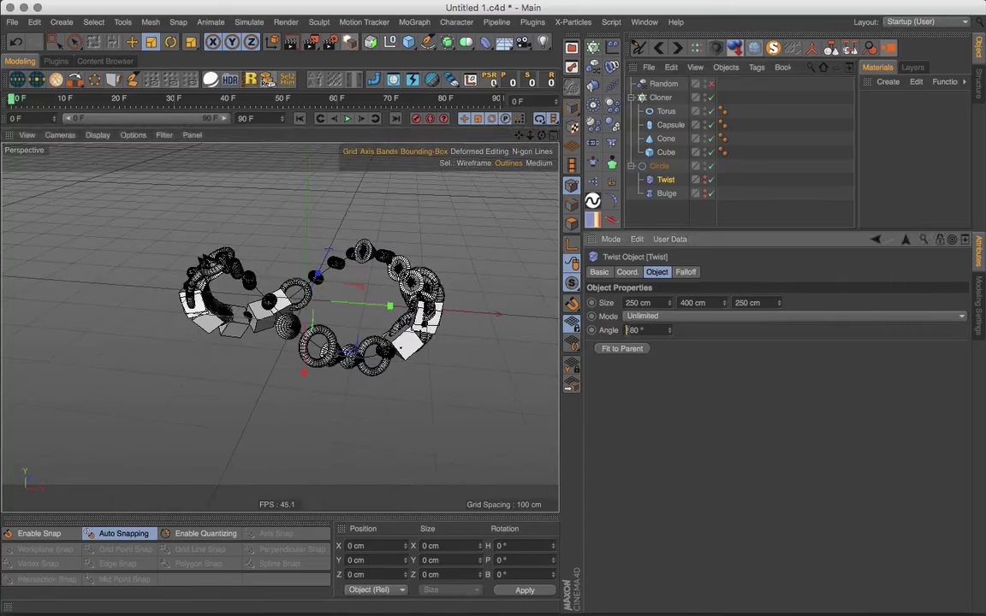
pyautogui.write('-')
pyautogui.press('Return')
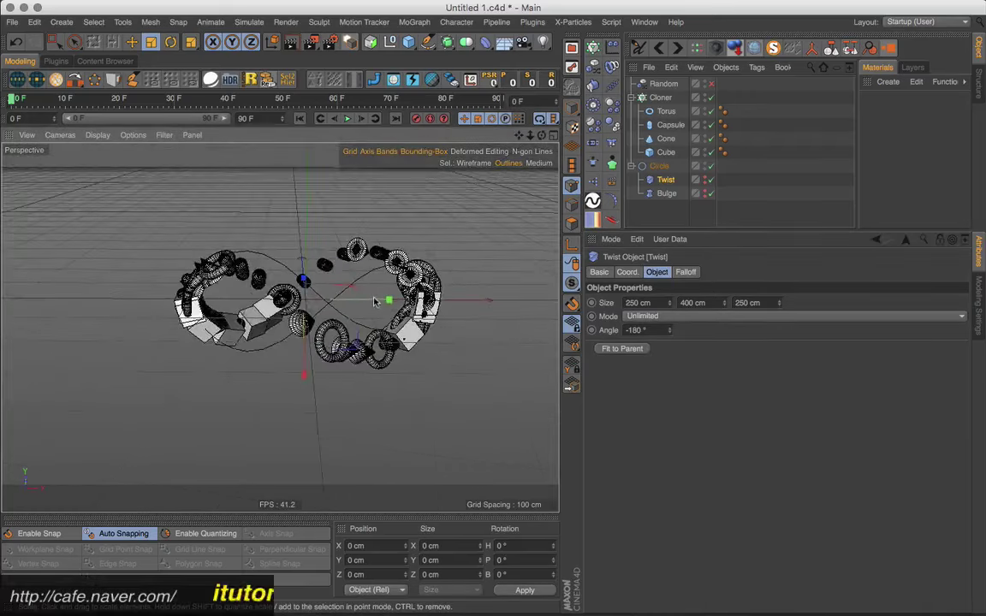
# Play the animation and orbit to view the twisted clones from several angles
pyautogui.moveTo(305, 298)
pyautogui.keyDown('alt'); pyautogui.mouseDown()
pyautogui.moveTo(370, 296)
pyautogui.moveTo(360, 291)
pyautogui.mouseUp(); pyautogui.keyUp('alt')
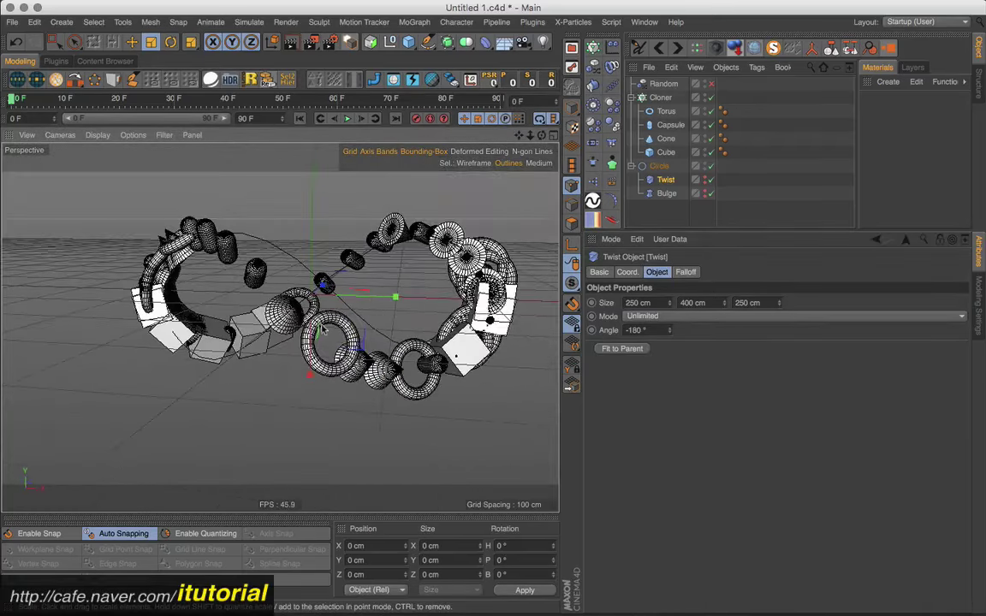
pyautogui.keyDown('alt'); pyautogui.moveTo(414, 322); pyautogui.dragTo(335, 317); pyautogui.keyUp('alt')
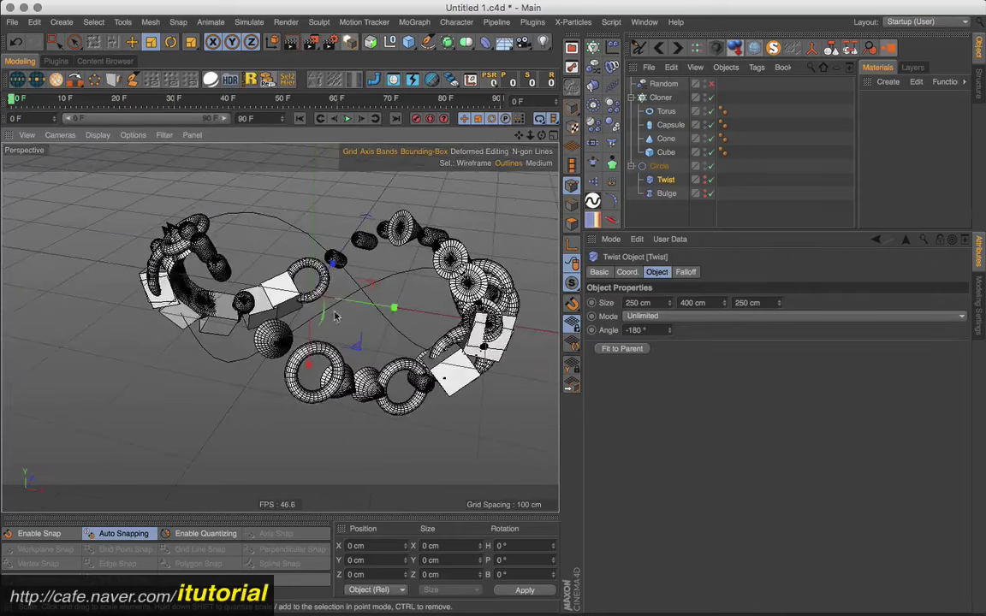
pyautogui.click(347, 118)
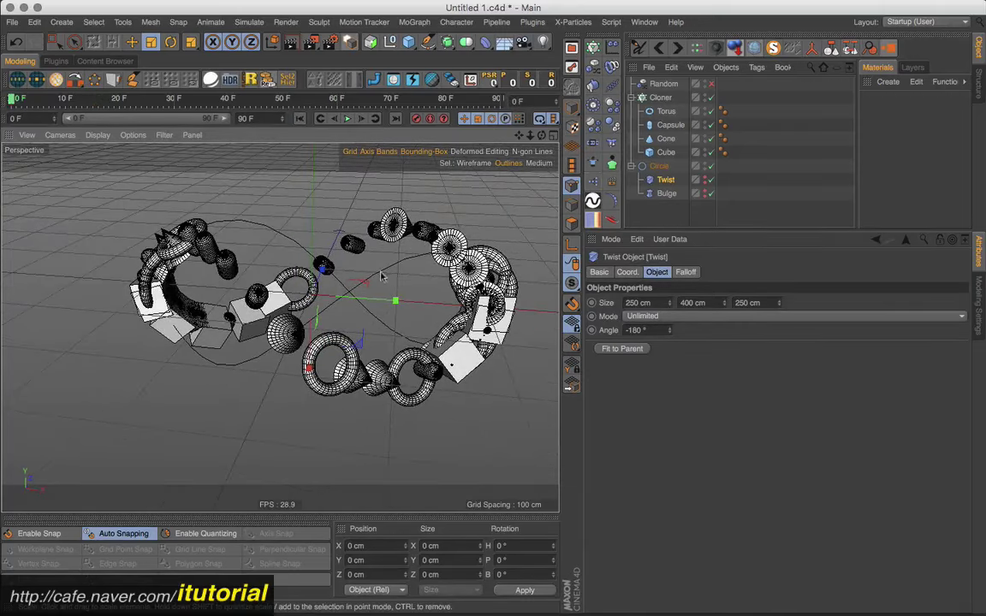
pyautogui.moveTo(345, 249)
pyautogui.keyDown('alt'); pyautogui.mouseDown()
pyautogui.moveTo(377, 246)
pyautogui.moveTo(403, 274)
pyautogui.mouseUp(); pyautogui.keyUp('alt')
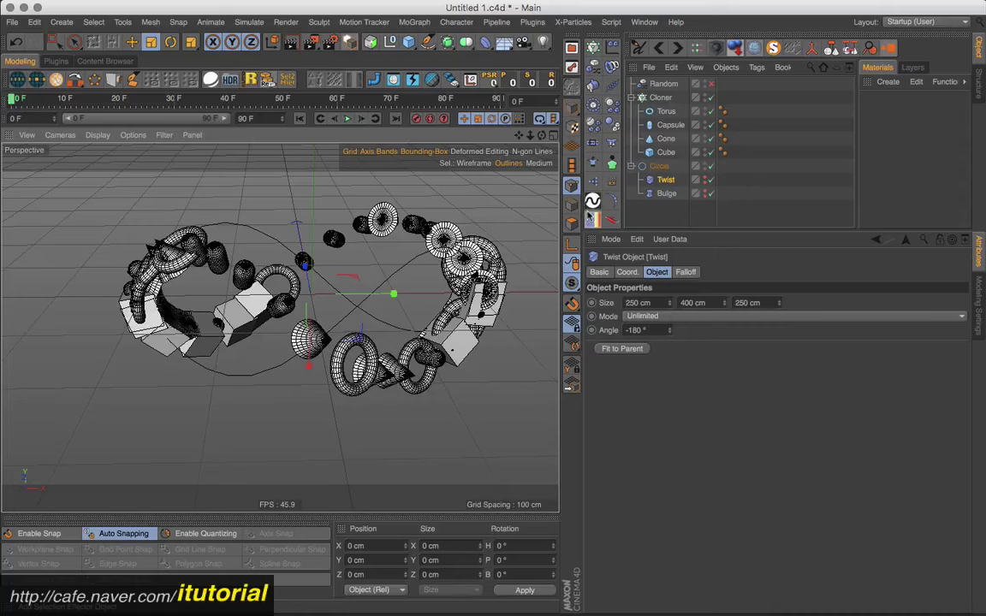
# Move the Circle with its deformers above the Cloner and orbit around the ring
pyautogui.click(631, 166)
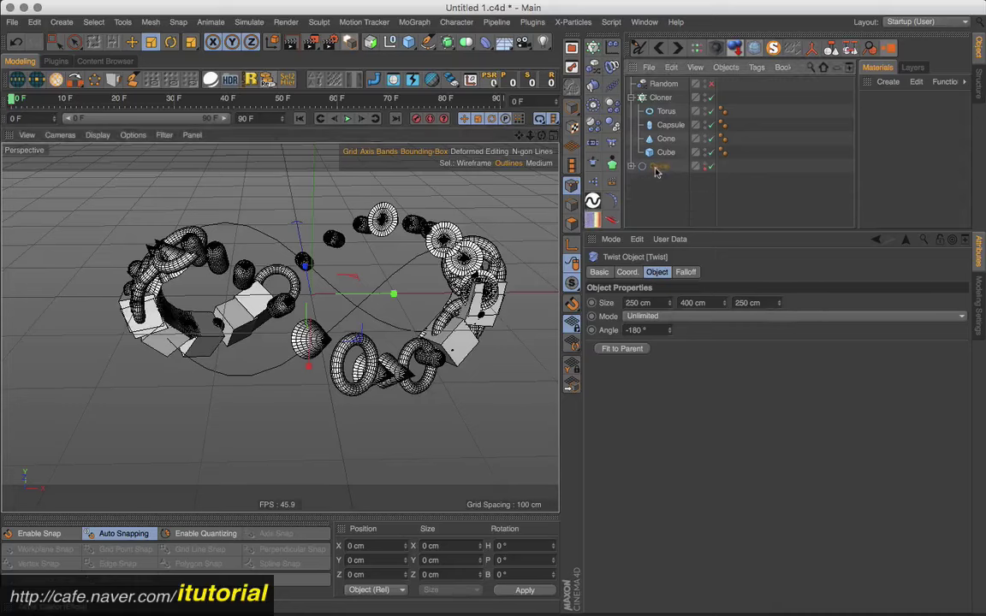
pyautogui.click(659, 166)
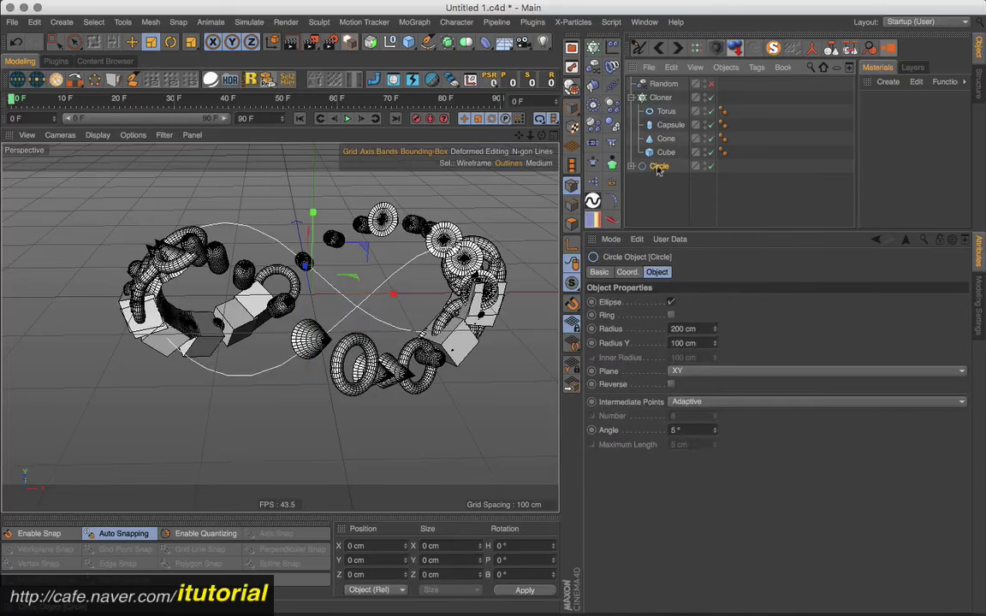
pyautogui.moveTo(660, 101); pyautogui.dragTo(657, 99)
pyautogui.click(660, 111)
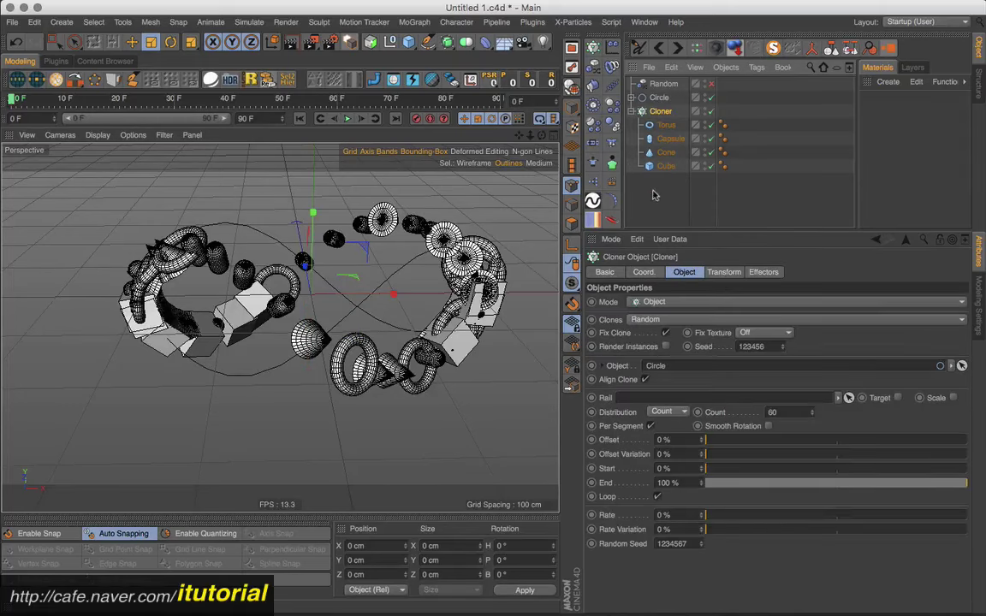
pyautogui.keyDown('alt'); pyautogui.moveTo(256, 257); pyautogui.dragTo(299, 253); pyautogui.keyUp('alt')
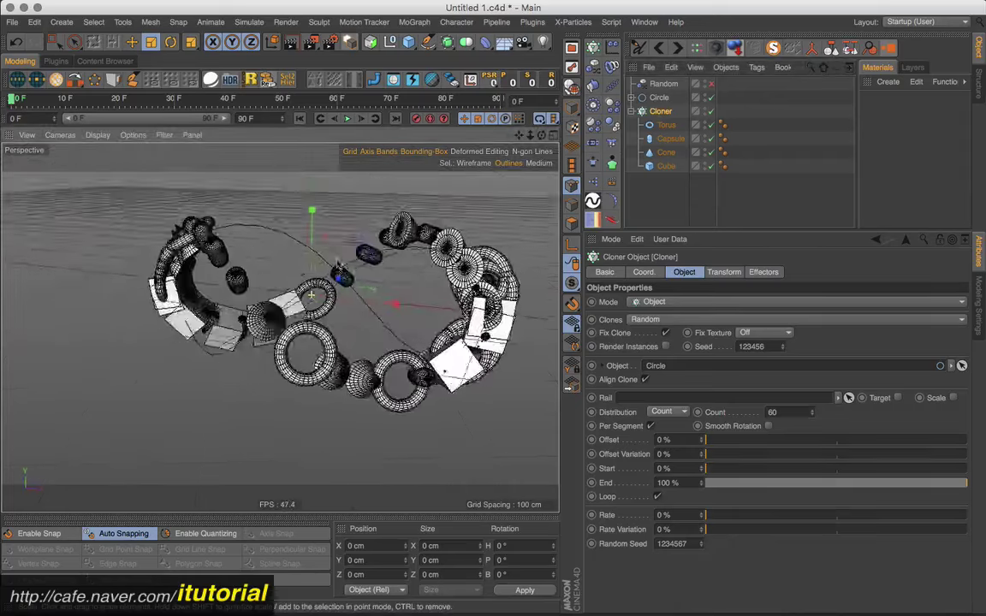
pyautogui.hotkey('ctrl', 'z')
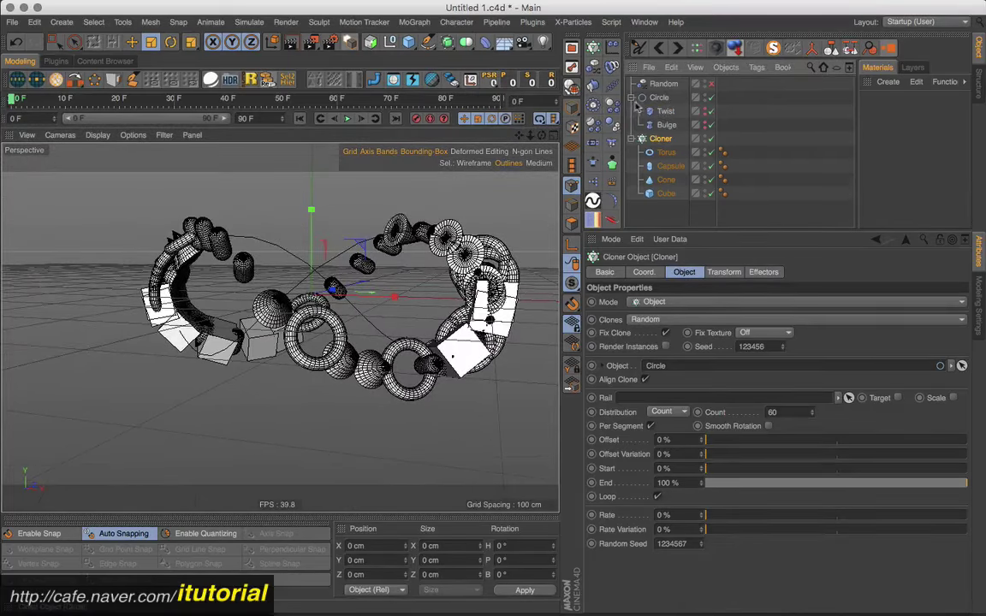
pyautogui.click(635, 98)
pyautogui.moveTo(369, 283)
pyautogui.keyDown('alt'); pyautogui.mouseDown()
pyautogui.moveTo(425, 274)
pyautogui.moveTo(411, 300)
pyautogui.mouseUp(); pyautogui.keyUp('alt')
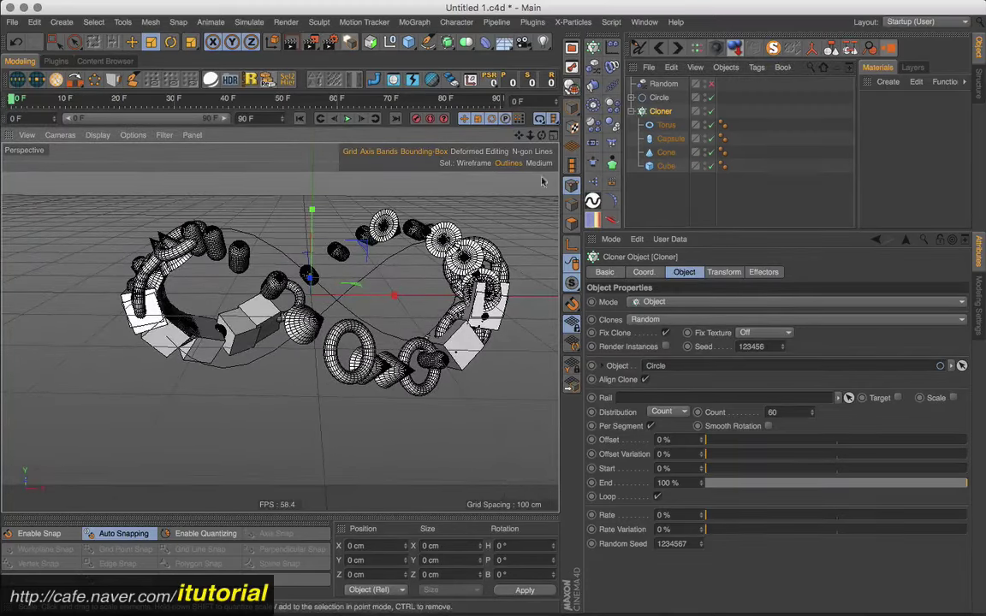
# Wrap the Circle spline in a new Connect object
pyautogui.click(657, 98)
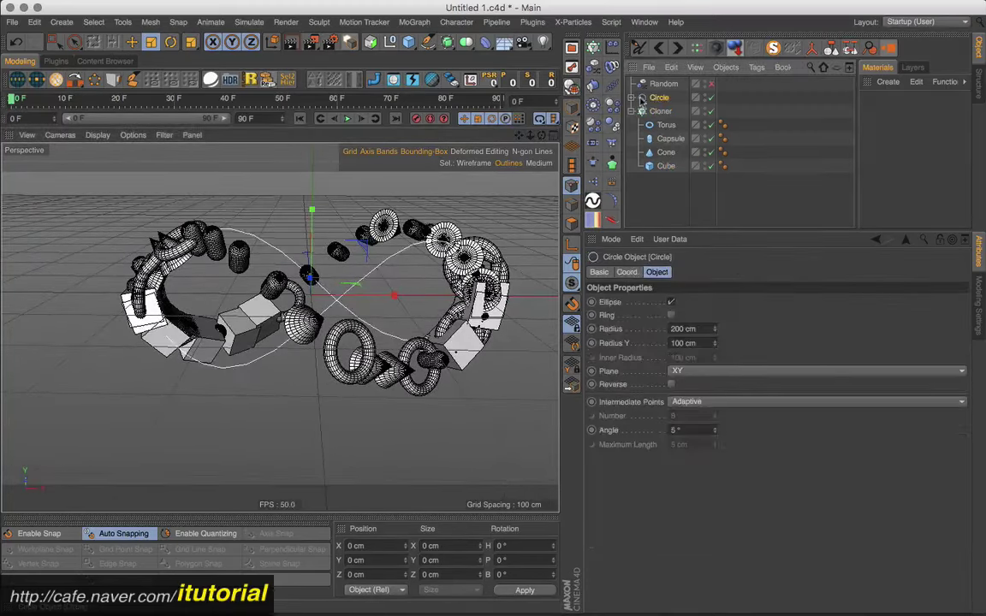
pyautogui.click(636, 97)
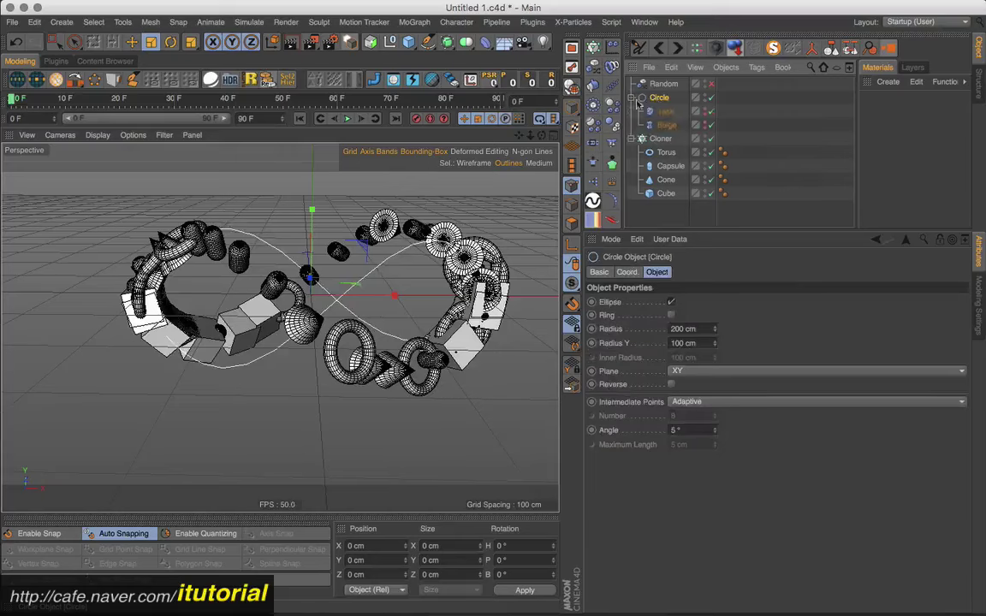
pyautogui.click(631, 98)
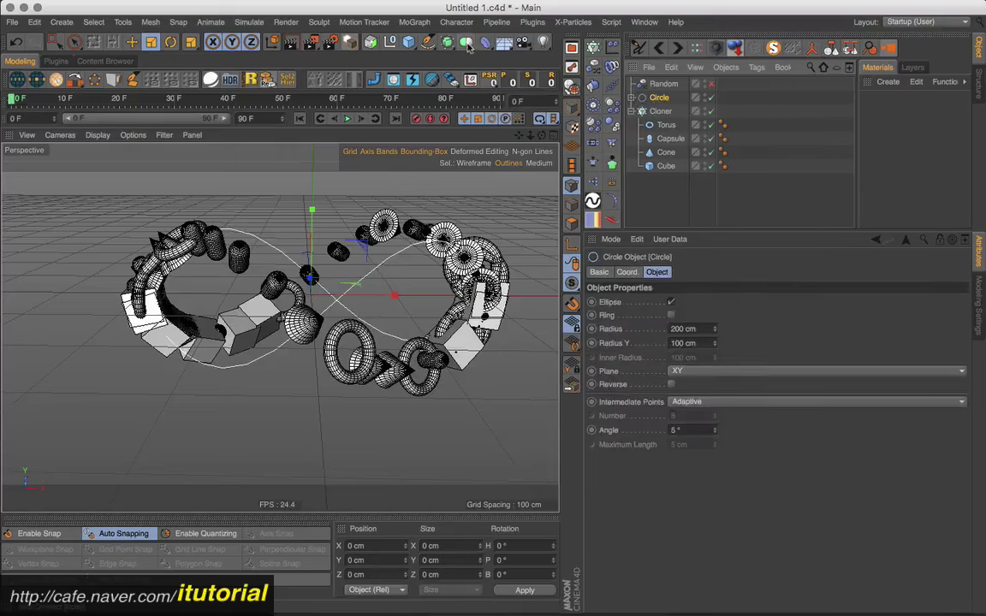
pyautogui.keyDown('alt'); pyautogui.click(466, 44); pyautogui.keyUp('alt')
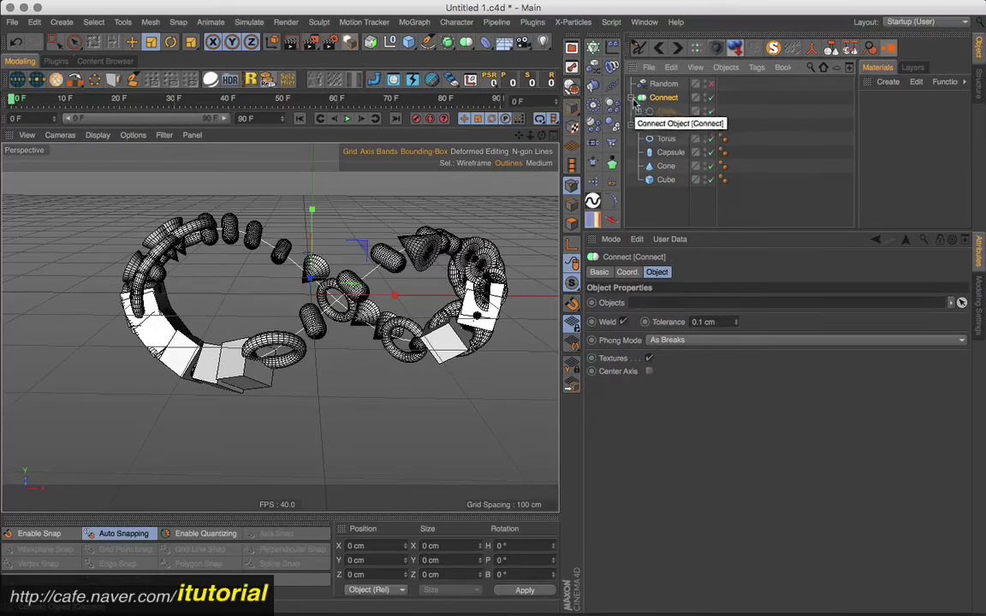
pyautogui.click(634, 99)
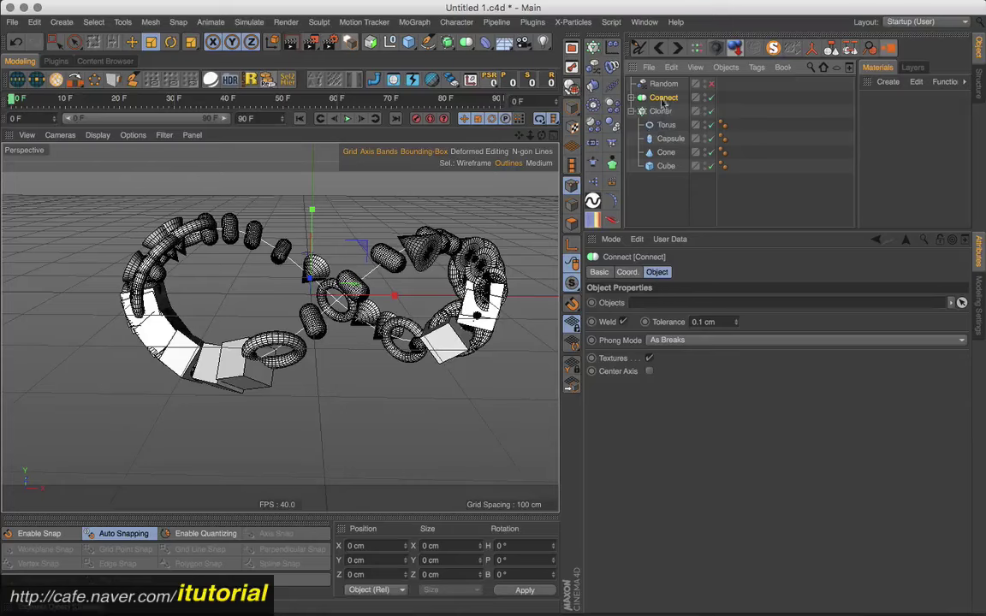
# Set the Twist deformer's Angle to 180°
pyautogui.click(634, 99)
pyautogui.click(640, 112)
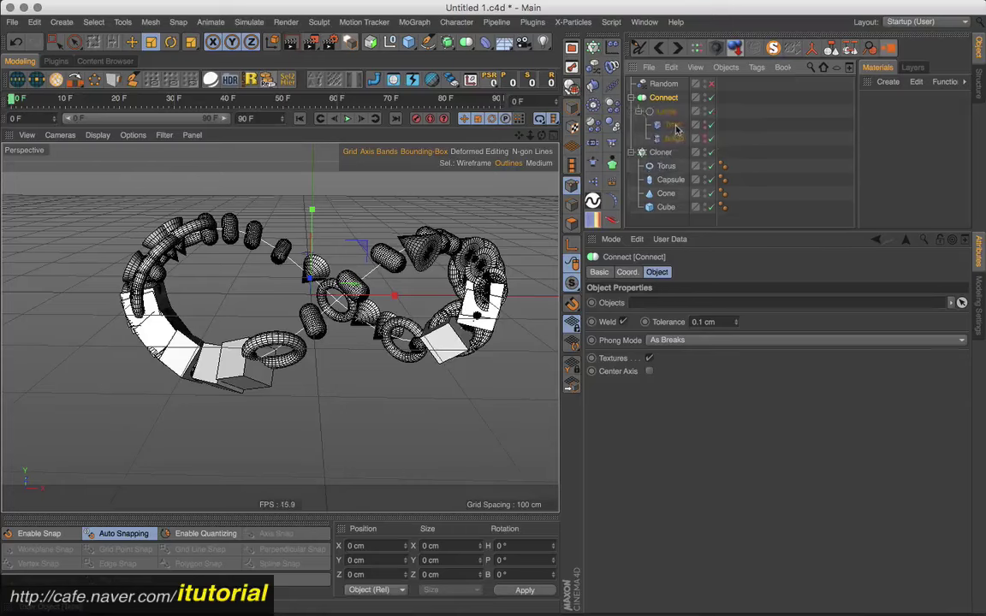
pyautogui.click(674, 125)
pyautogui.moveTo(670, 341)
pyautogui.mouseDown()
pyautogui.moveTo(670, 295)
pyautogui.moveTo(589, 297)
pyautogui.mouseUp()
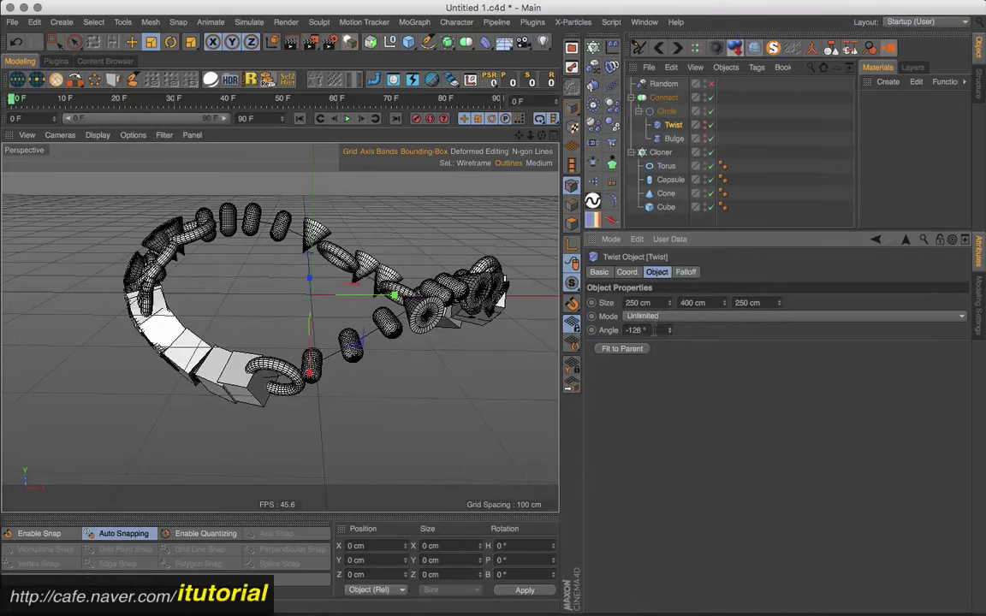
pyautogui.write('18')
pyautogui.write('0')
pyautogui.press('Return')
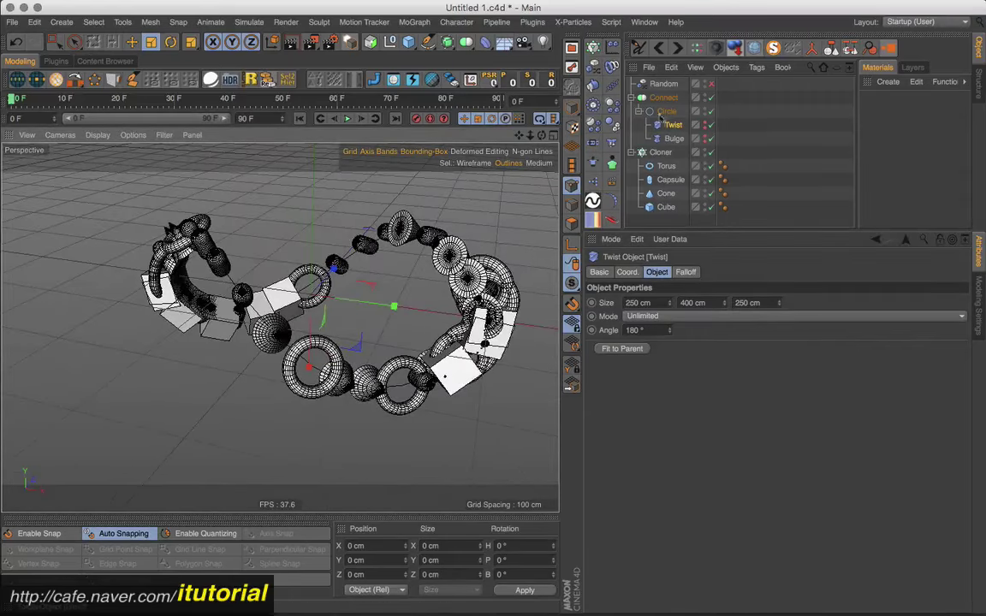
pyautogui.click(635, 98)
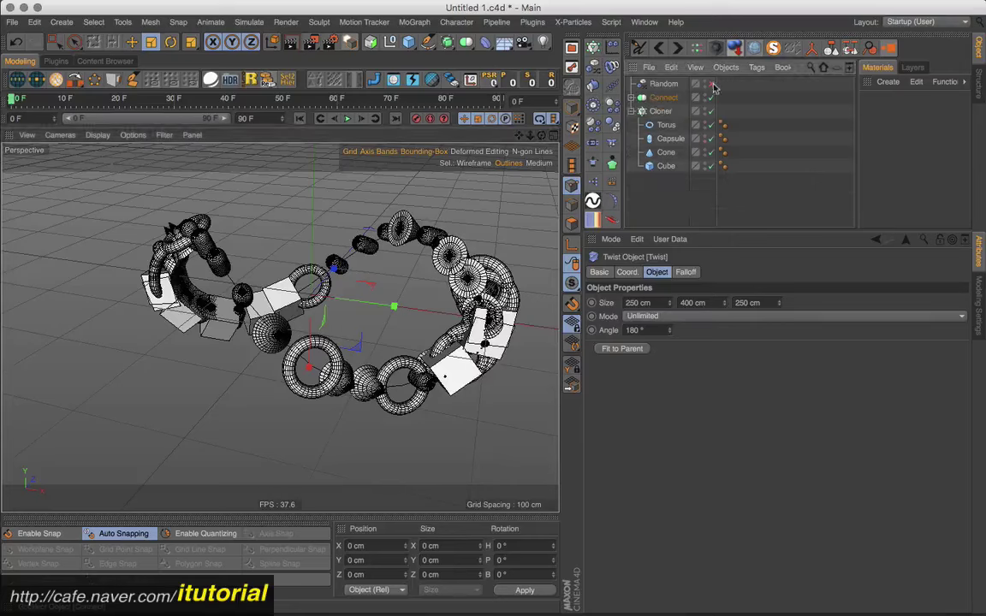
# Re-enable the Random effector with 43/35/32 cm position offsets and switch to QuickTime
pyautogui.click(710, 84)
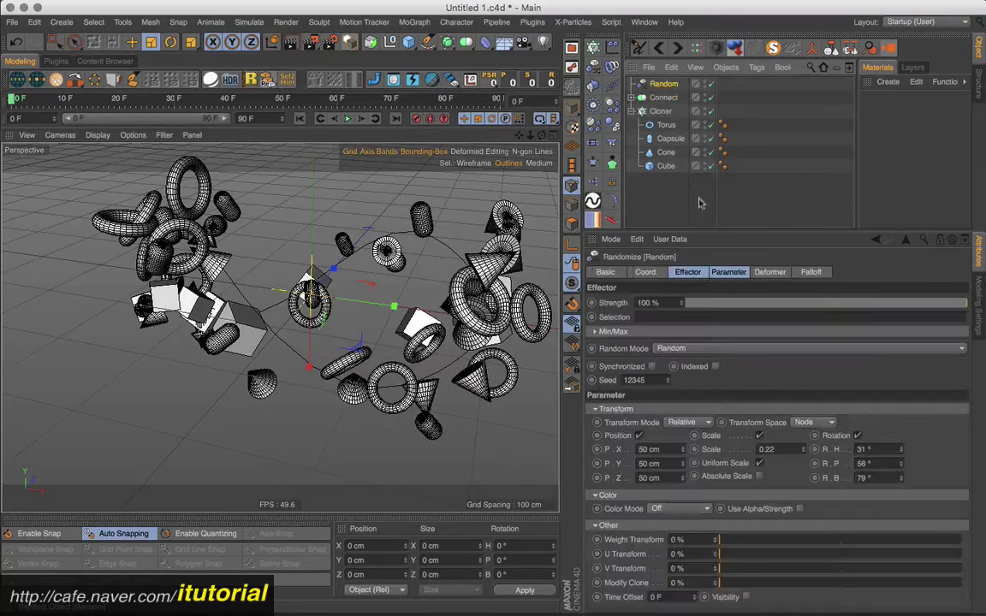
pyautogui.moveTo(682, 453)
pyautogui.mouseDown()
pyautogui.moveTo(515, 389)
pyautogui.moveTo(420, 312)
pyautogui.mouseUp()
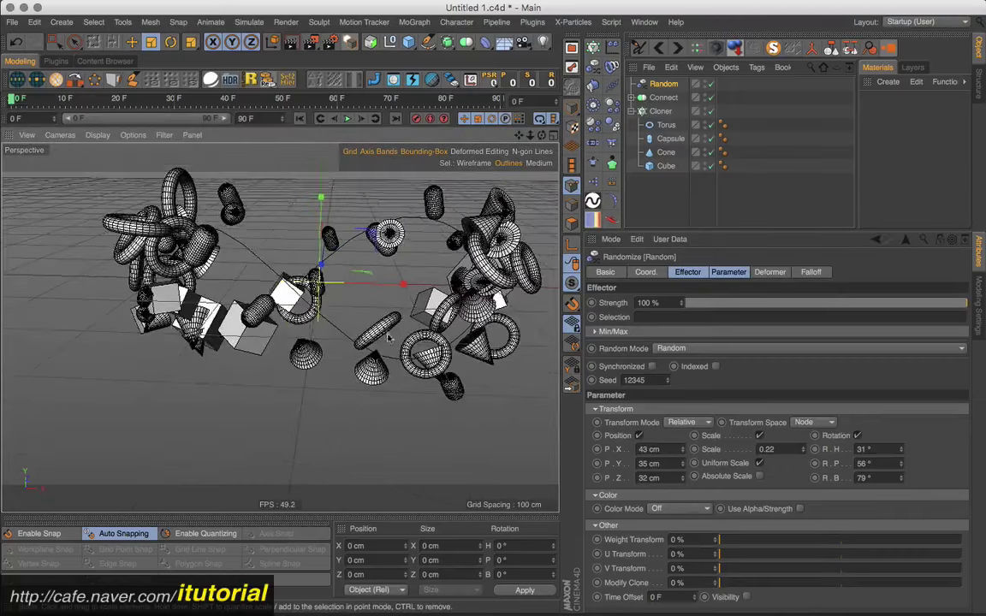
pyautogui.press('super+Tab')
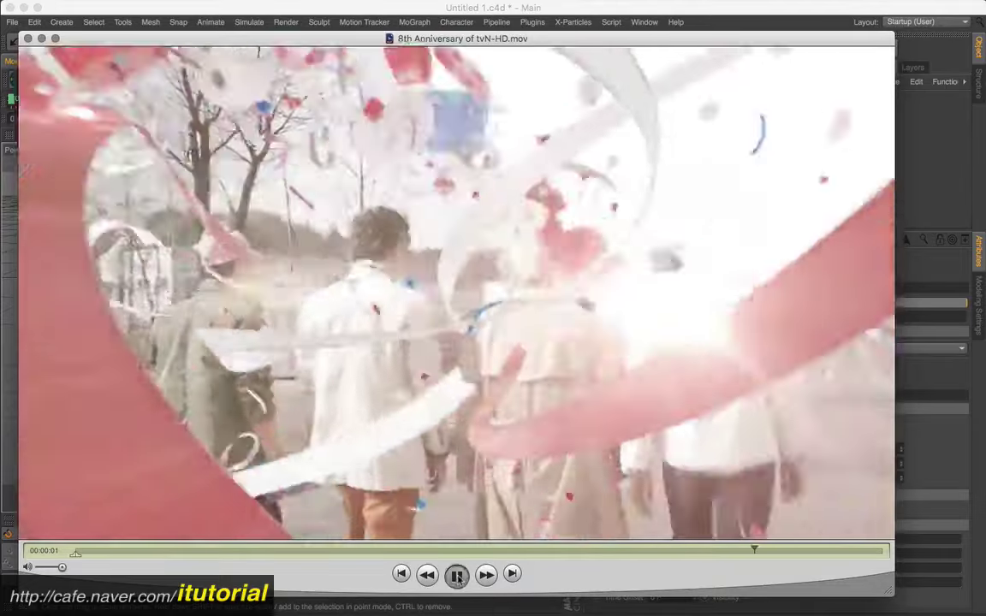
# Pause the reference movie and rewind it to 00:00:00
pyautogui.click(457, 578)
pyautogui.hotkey('alt', 'Left')
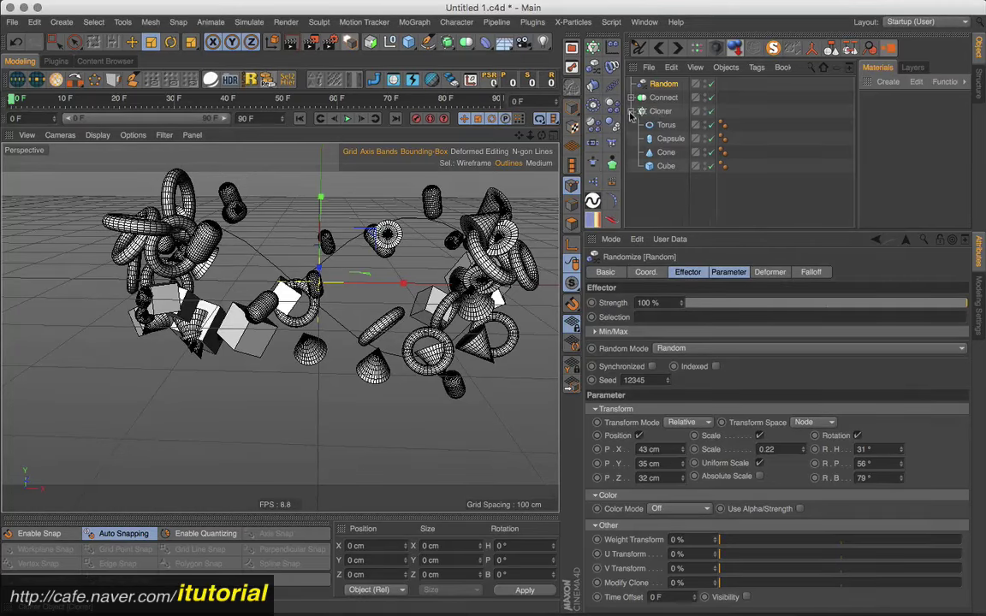
# Group the Connect and Cloner objects under a new Null with Alt+G
pyautogui.click(631, 112)
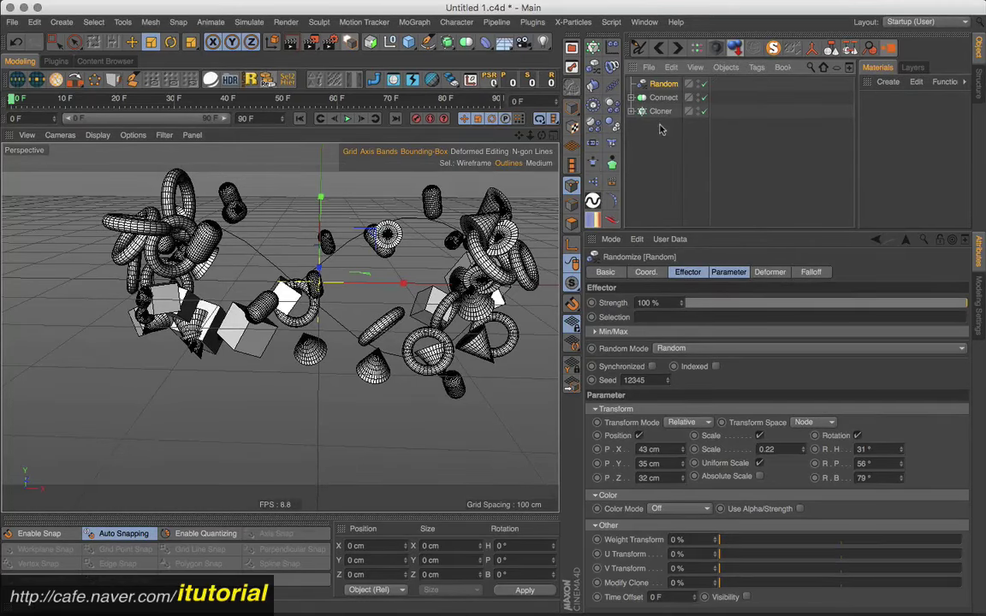
pyautogui.click(664, 124)
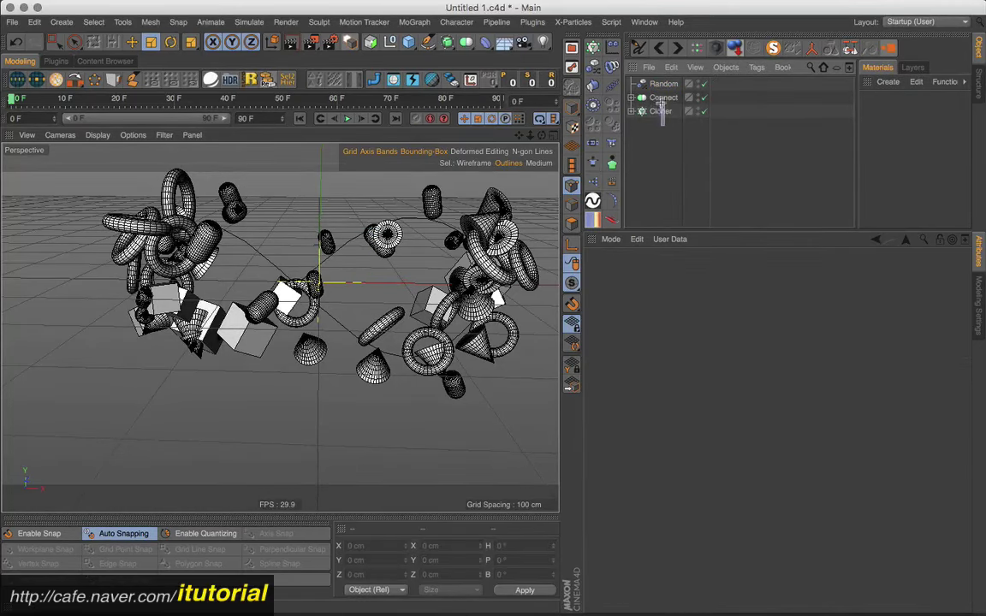
pyautogui.moveTo(623, 154); pyautogui.dragTo(652, 127)
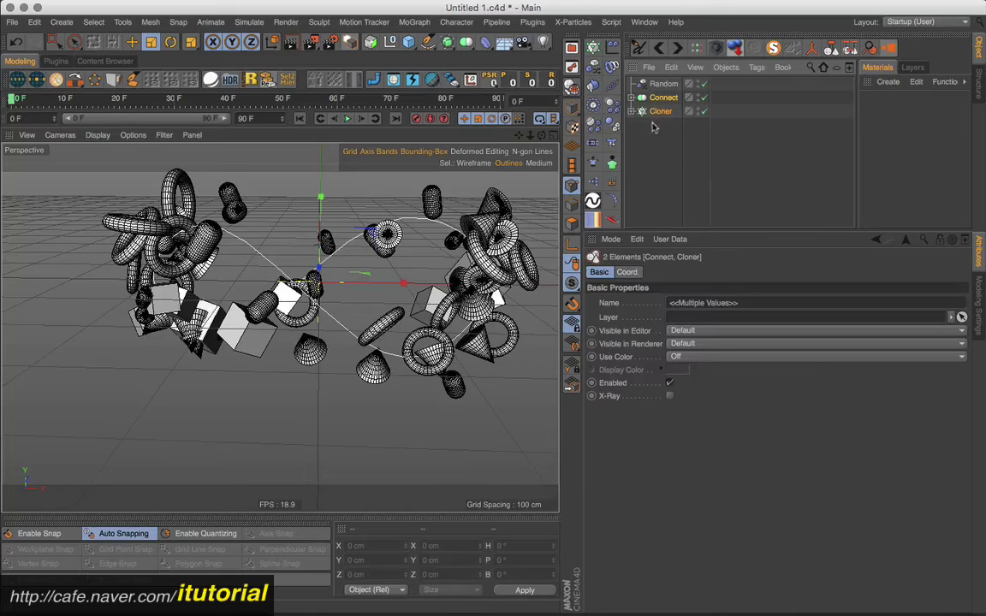
pyautogui.hotkey('alt', 'g')
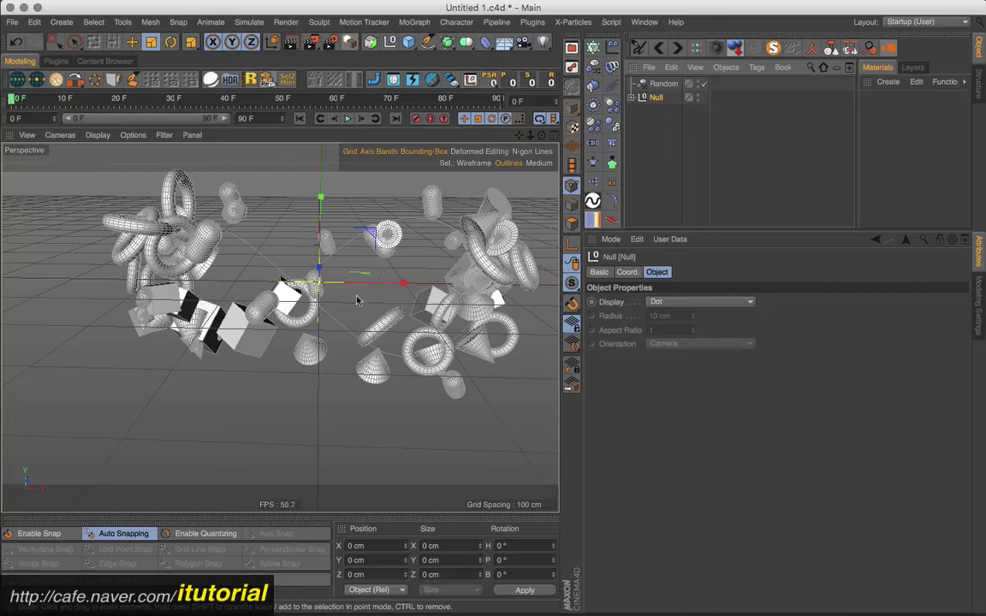
# Test-rotate the Null group about 186° in heading, then undo it
pyautogui.keyDown('alt'); pyautogui.moveTo(357, 299); pyautogui.dragTo(315, 326); pyautogui.keyUp('alt')
pyautogui.press('r')
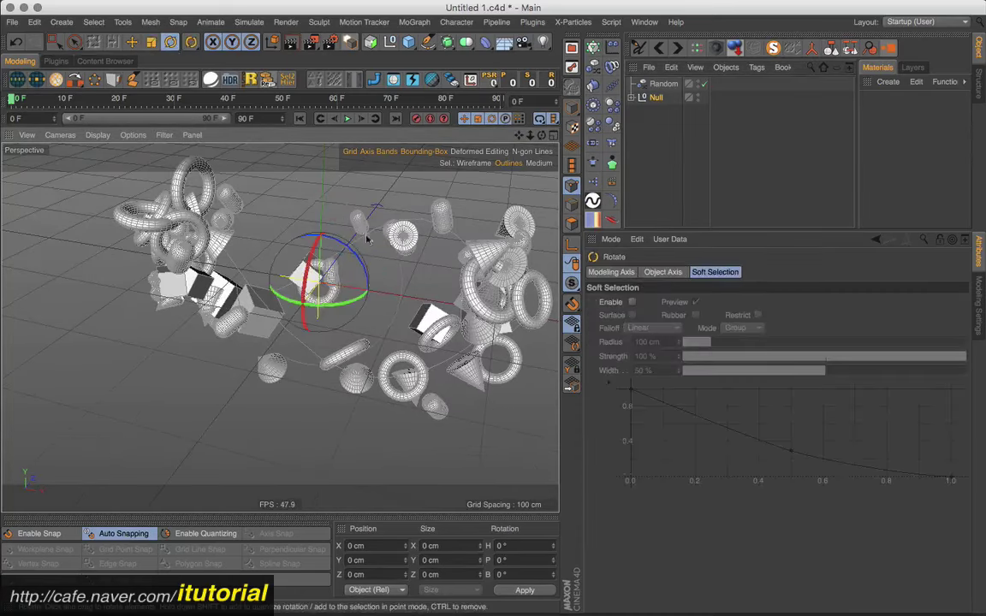
pyautogui.moveTo(367, 240)
pyautogui.mouseDown()
pyautogui.moveTo(350, 298)
pyautogui.moveTo(338, 295)
pyautogui.moveTo(418, 259)
pyautogui.mouseUp()
pyautogui.press('super+z')
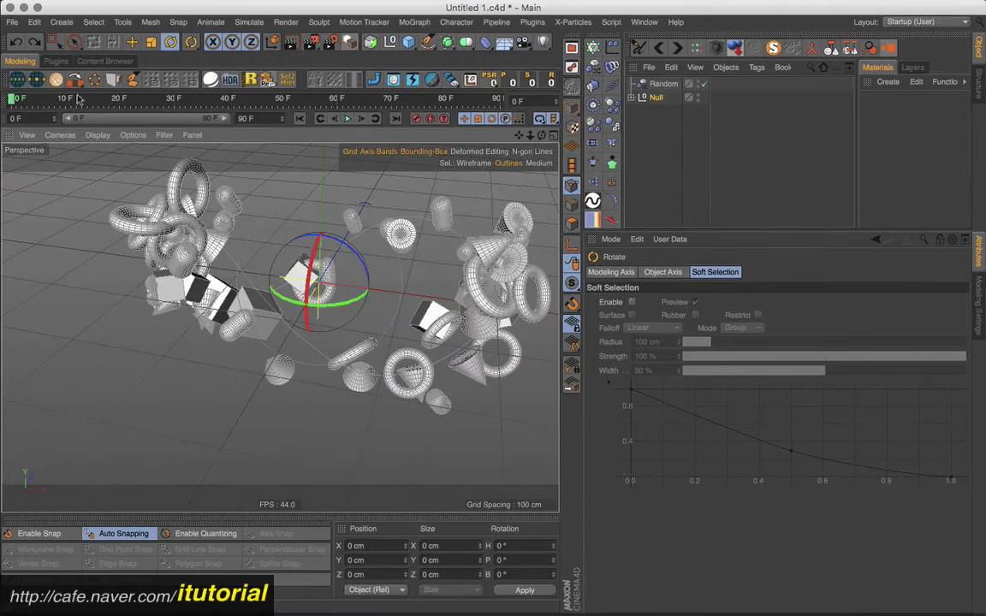
# Keyframe the Null's pitch rotation at 0° on frame 0
pyautogui.click(656, 97)
pyautogui.click(629, 273)
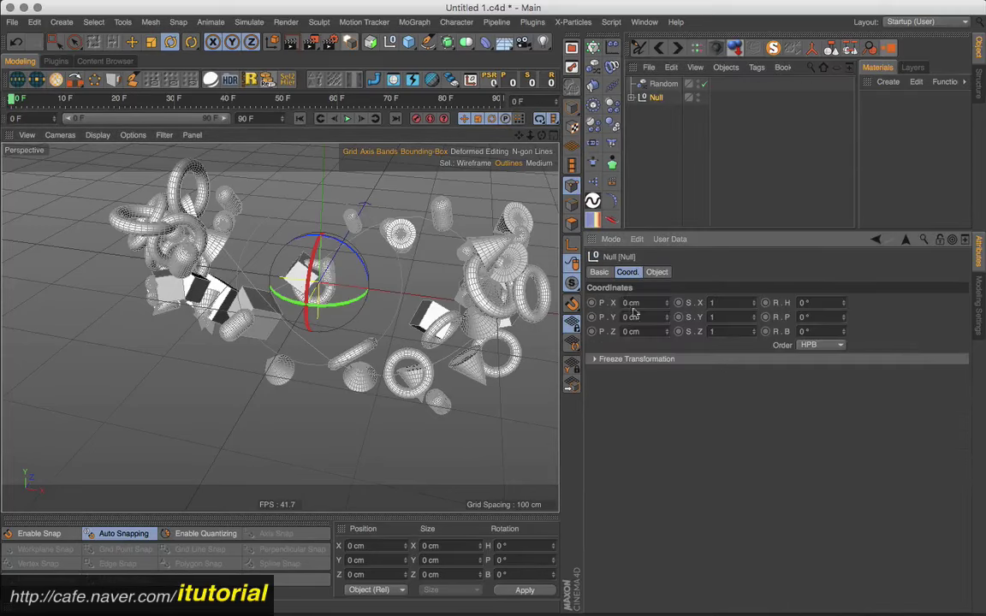
pyautogui.moveTo(312, 257); pyautogui.dragTo(296, 291)
pyautogui.hotkey('ctrl', 'z')
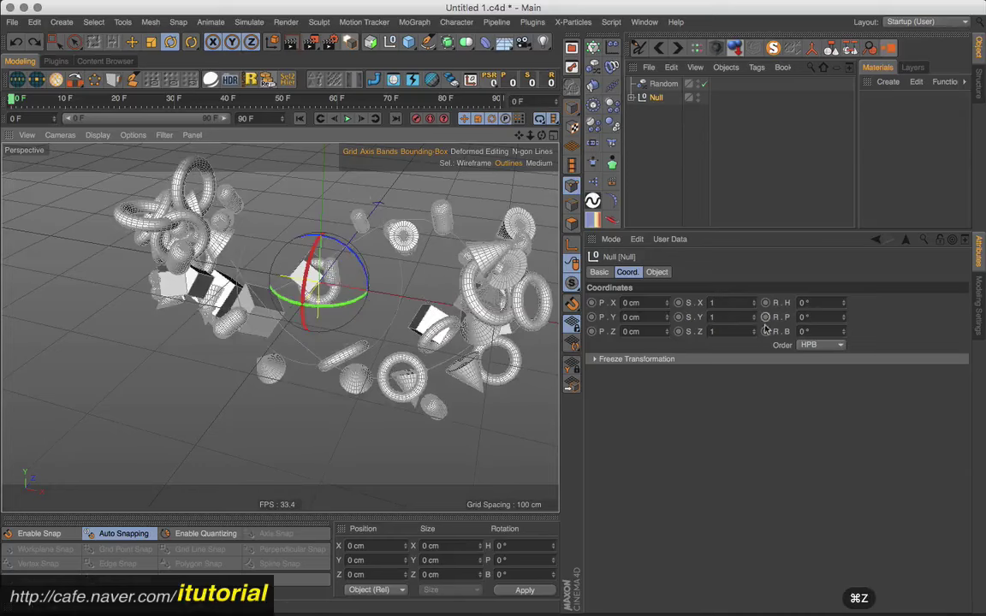
pyautogui.click(765, 316)
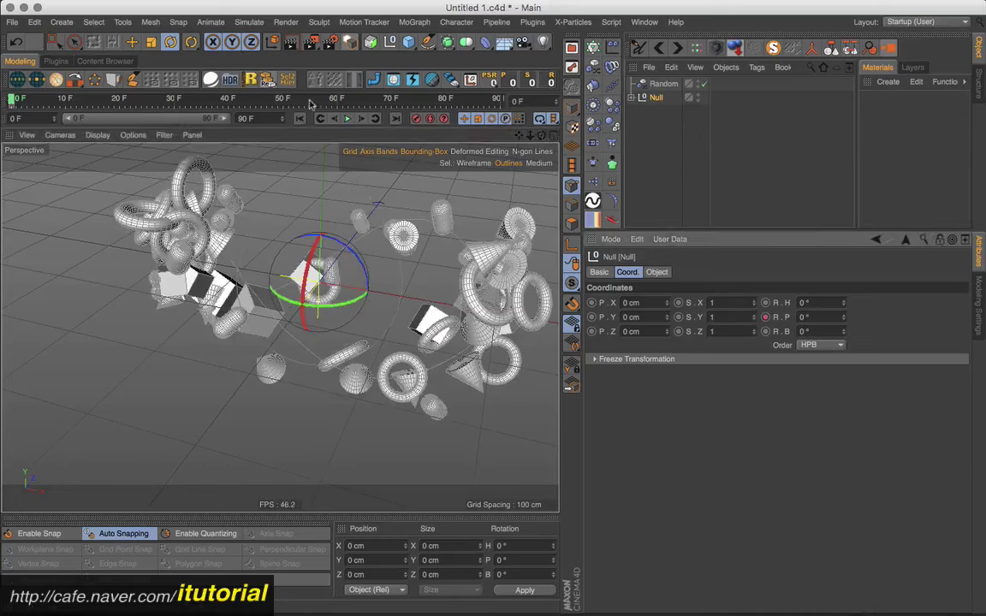
# Set the Null's pitch rotation to 180° at frame 56 and keyframe it
pyautogui.click(314, 99)
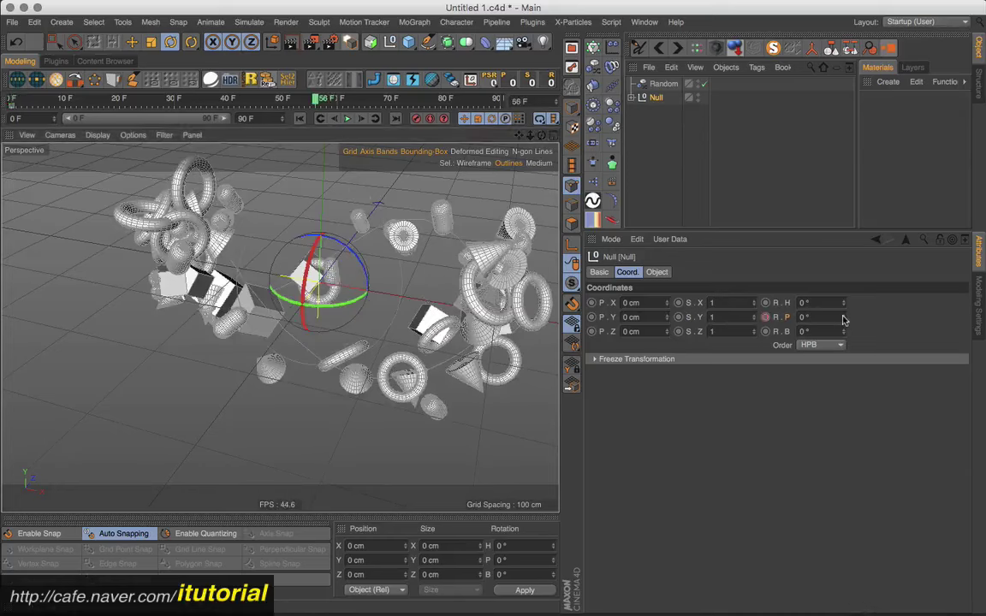
pyautogui.moveTo(843, 319); pyautogui.dragTo(832, 258)
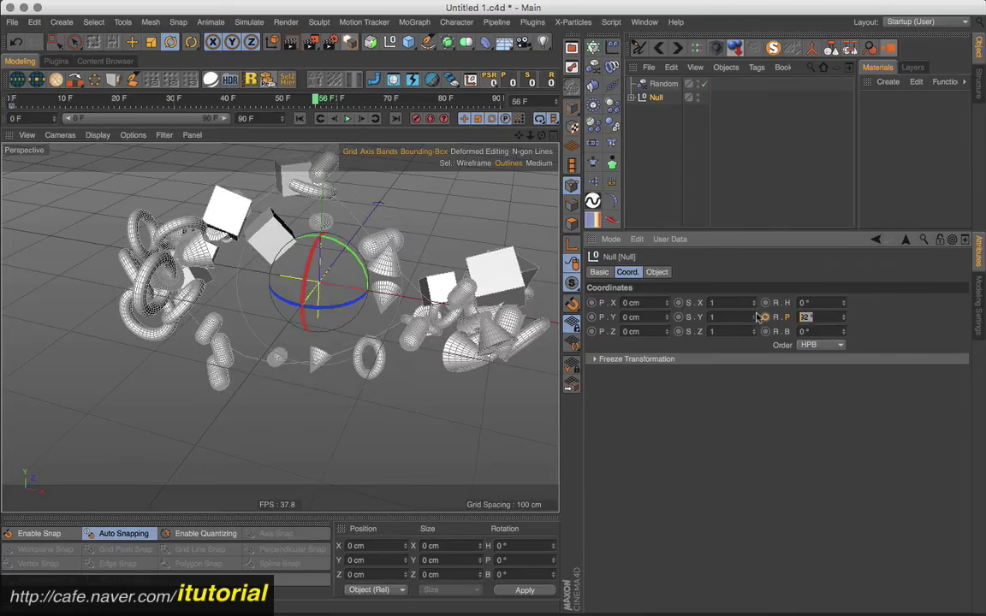
pyautogui.write('180')
pyautogui.press('Return')
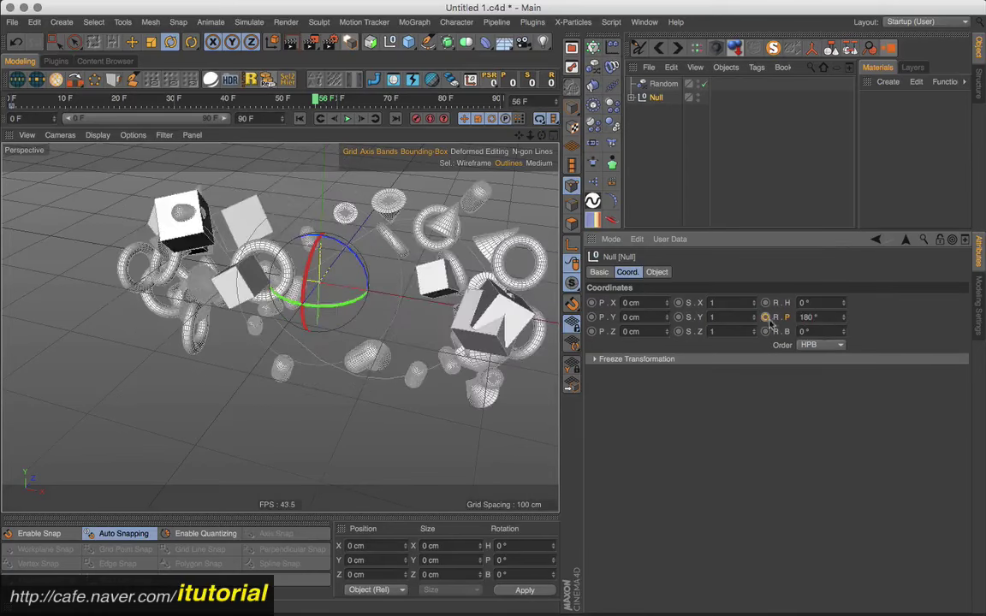
pyautogui.click(765, 317)
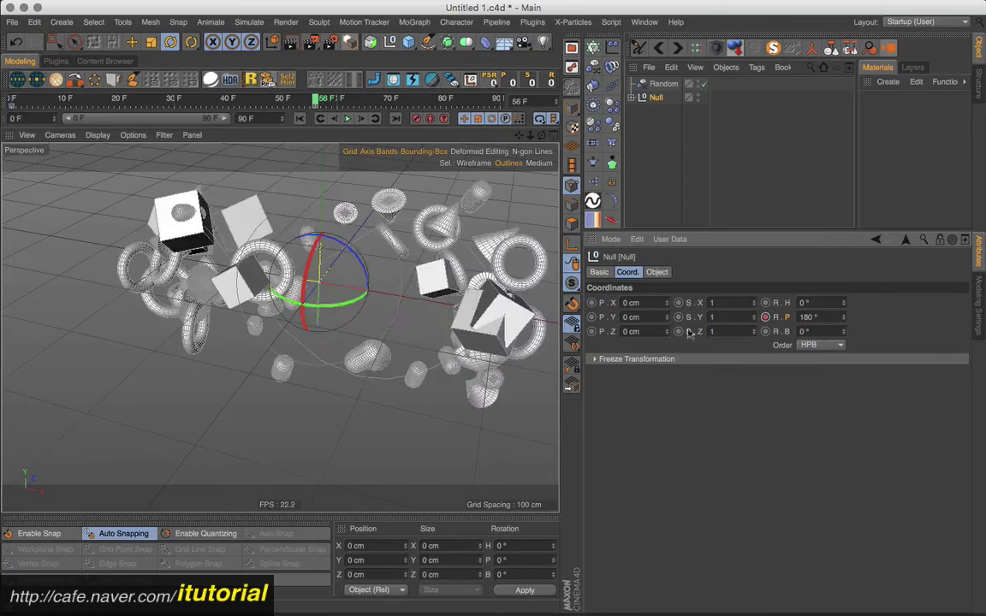
# Play the animation to preview the clones spinning, then rewind to frame 0
pyautogui.click(299, 118)
pyautogui.click(348, 118)
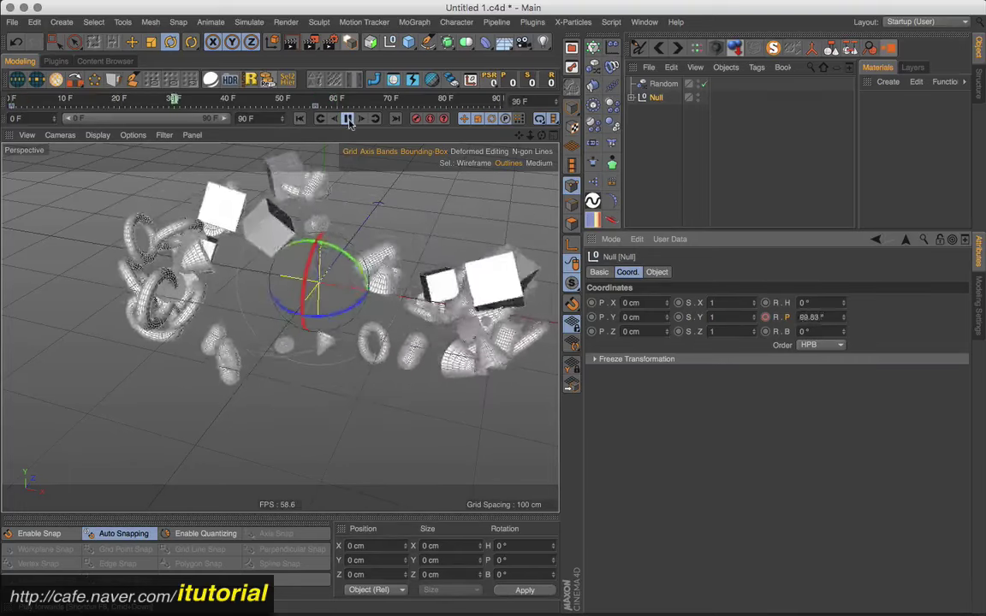
pyautogui.click(348, 118)
pyautogui.click(300, 118)
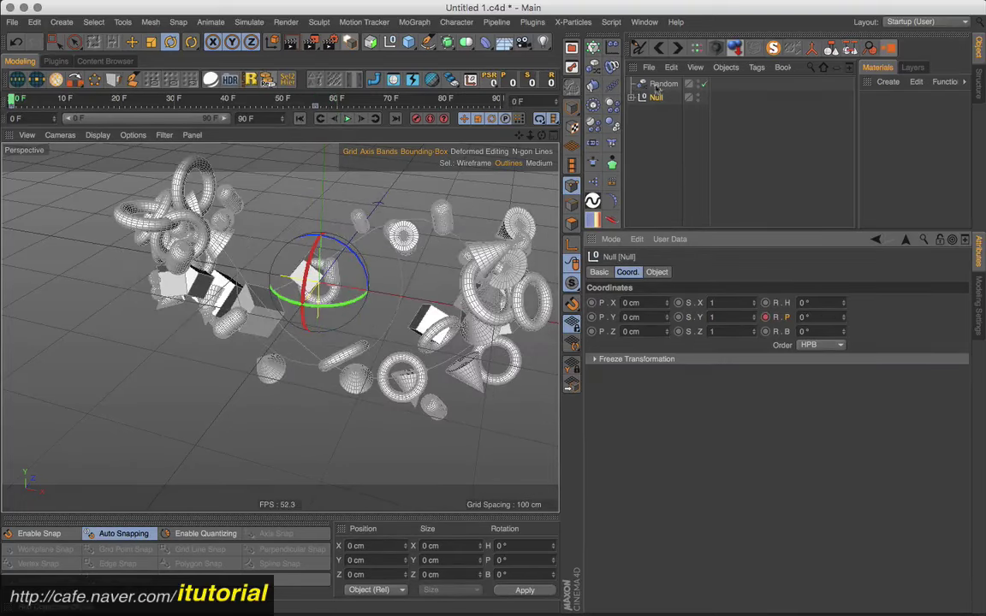
# Add a Camera at zeroed coordinates, pull it back to Z −693 cm, and look through it
pyautogui.click(467, 39)
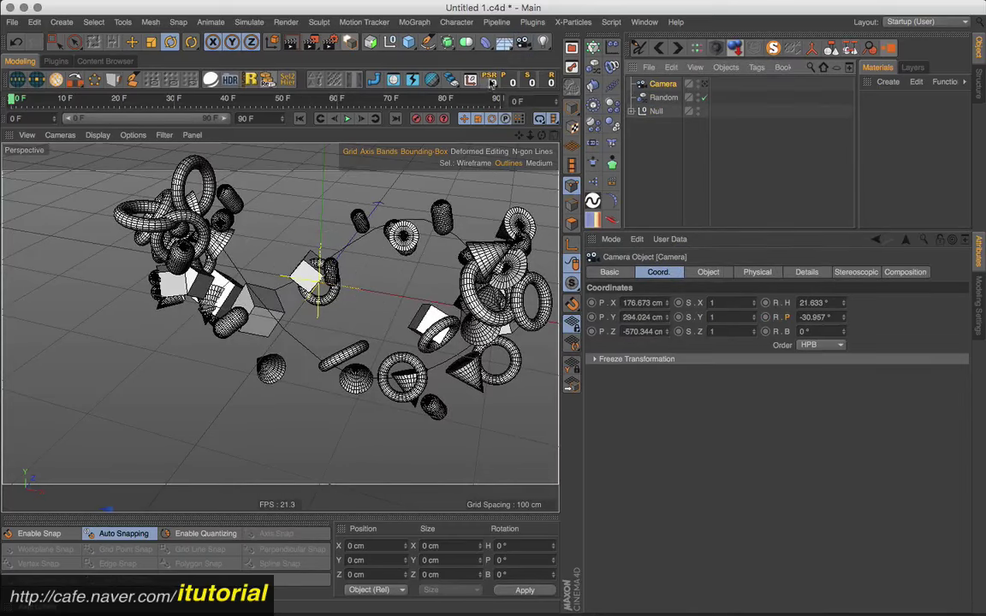
pyautogui.click(441, 78)
pyautogui.keyDown('alt'); pyautogui.moveTo(443, 237); pyautogui.dragTo(479, 257); pyautogui.keyUp('alt')
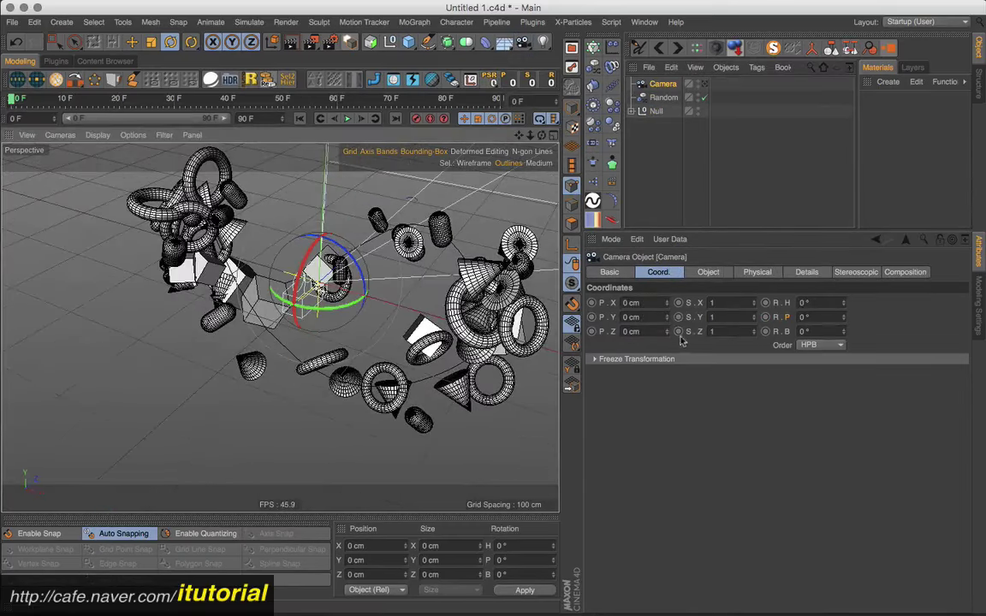
pyautogui.moveTo(667, 332); pyautogui.dragTo(667, 385)
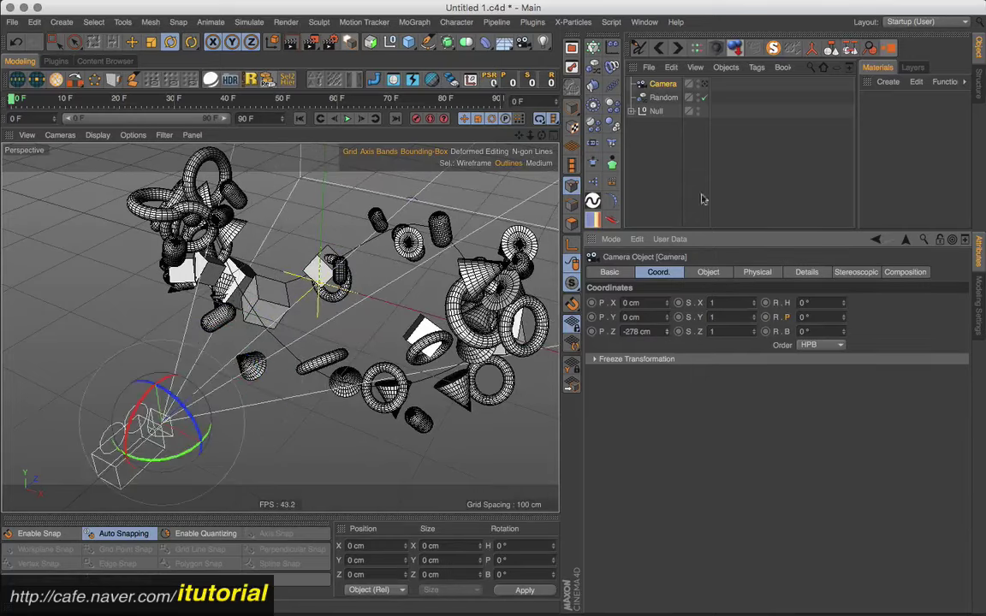
pyautogui.click(704, 84)
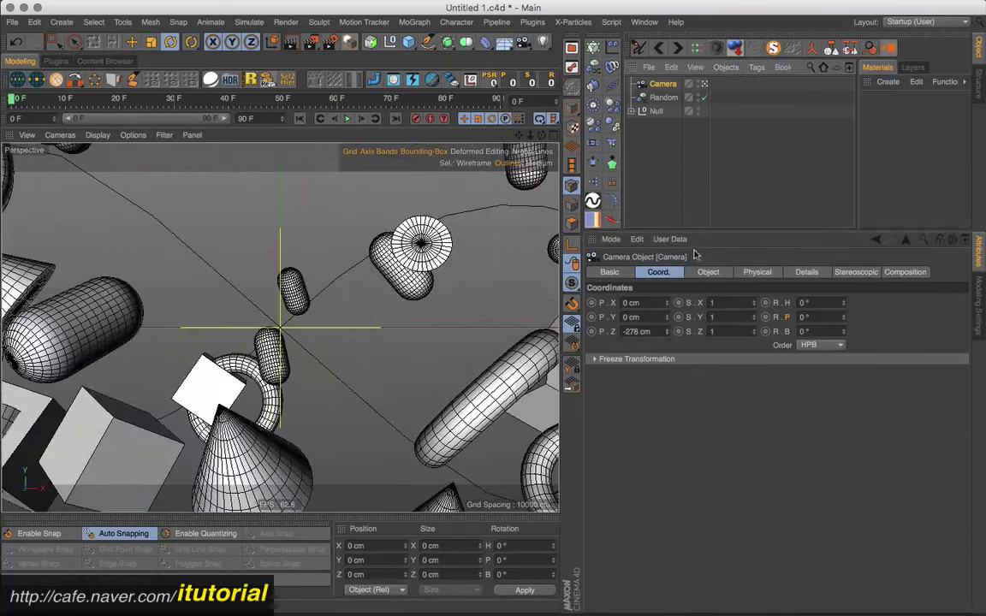
pyautogui.moveTo(668, 333)
pyautogui.mouseDown()
pyautogui.moveTo(654, 460)
pyautogui.moveTo(670, 344)
pyautogui.moveTo(629, 358)
pyautogui.mouseUp()
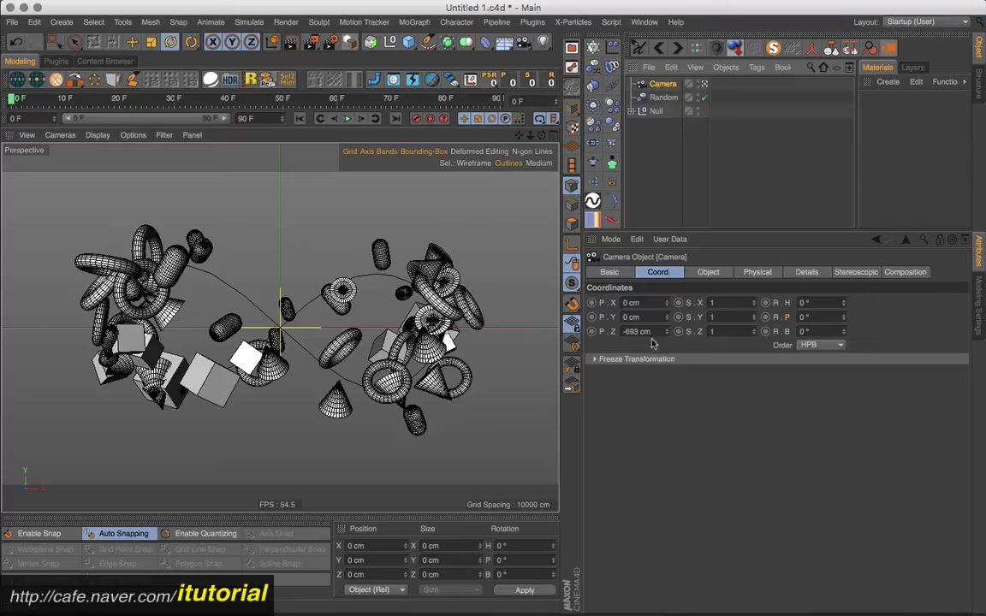
# Keyframe the camera's Z position at −693 cm on frame 0 and 120 cm on frame 56
pyautogui.click(590, 331)
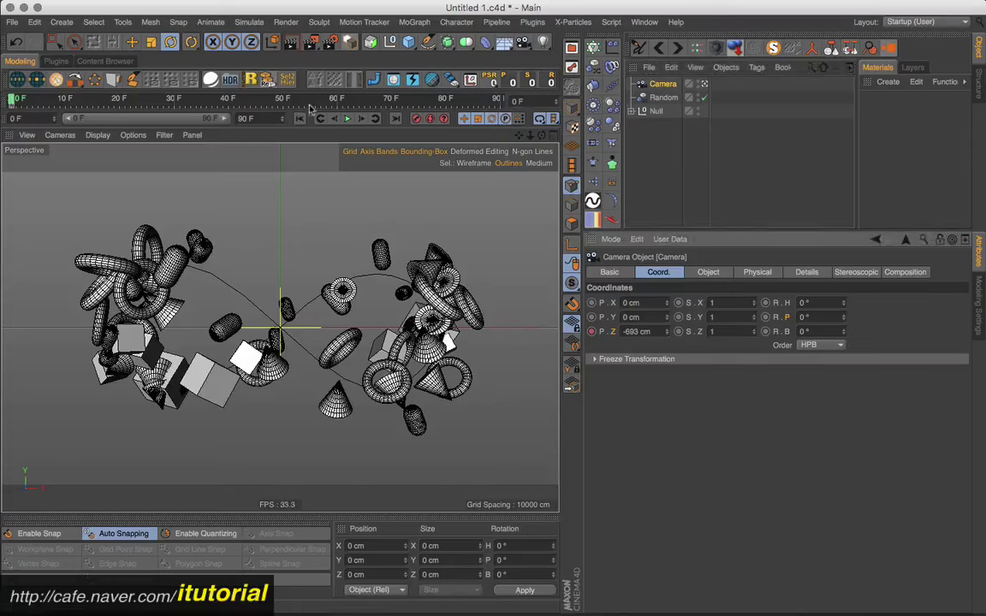
pyautogui.click(655, 112)
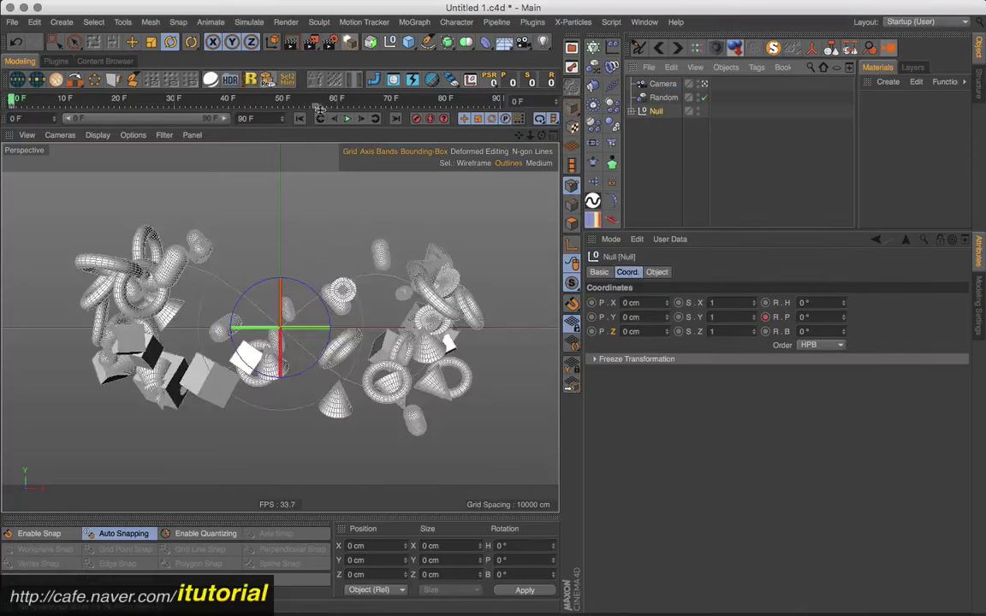
pyautogui.moveTo(287, 98); pyautogui.dragTo(318, 100)
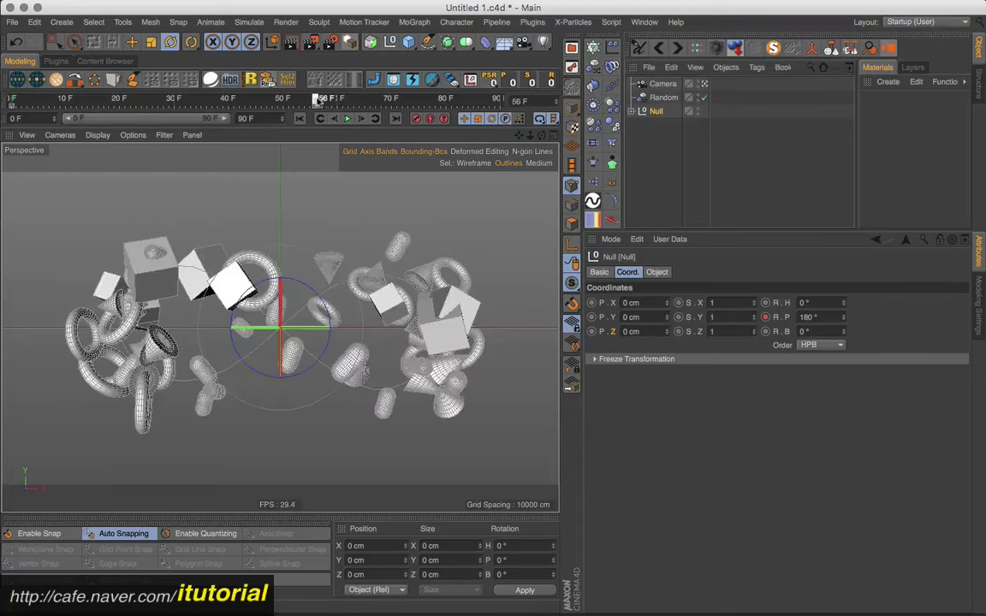
pyautogui.click(659, 84)
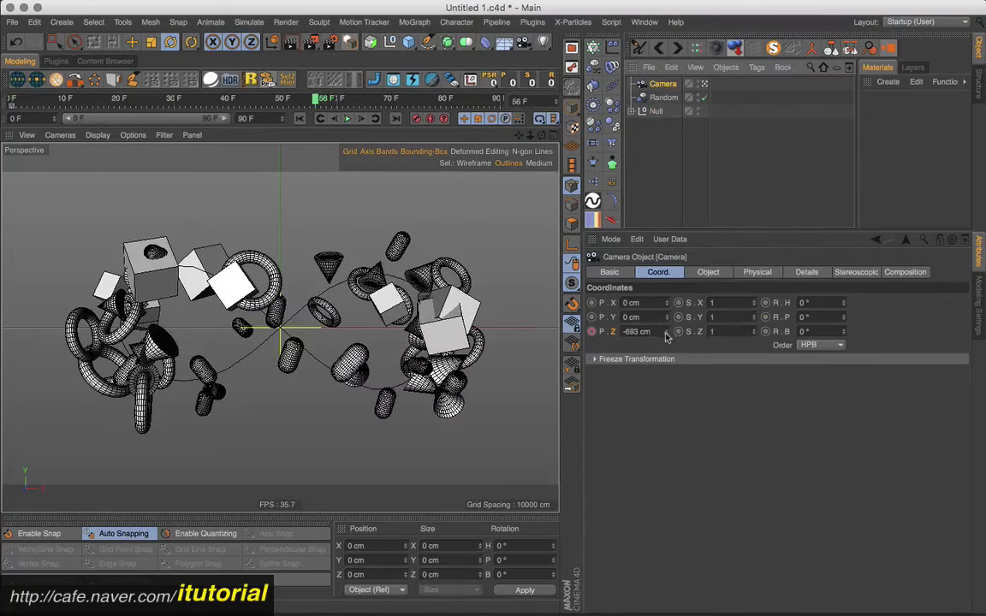
pyautogui.moveTo(666, 334); pyautogui.dragTo(666, 306)
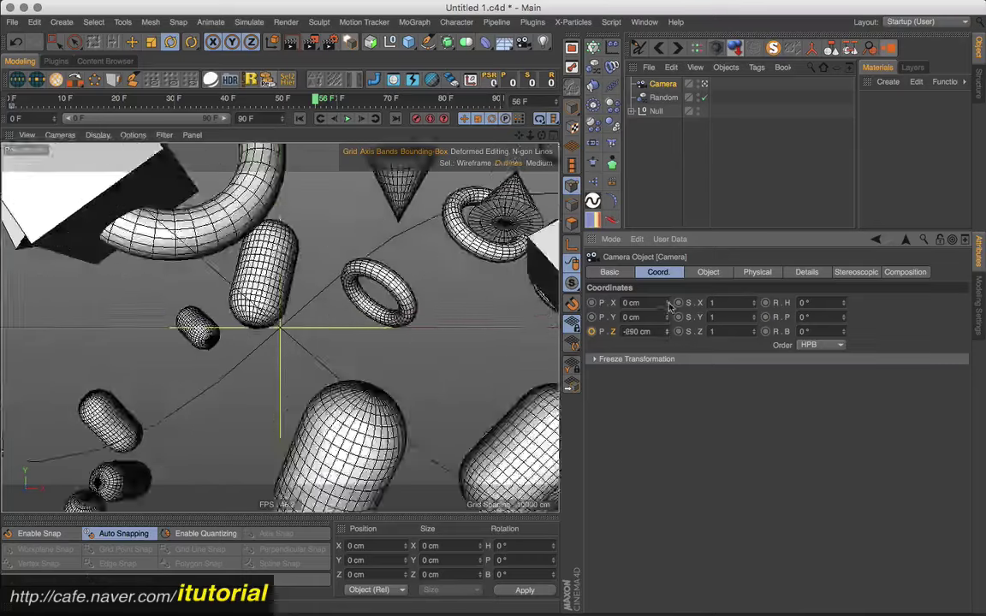
pyautogui.click(593, 332)
# Play the camera fly-through twice, then return to the first frame
pyautogui.click(300, 118)
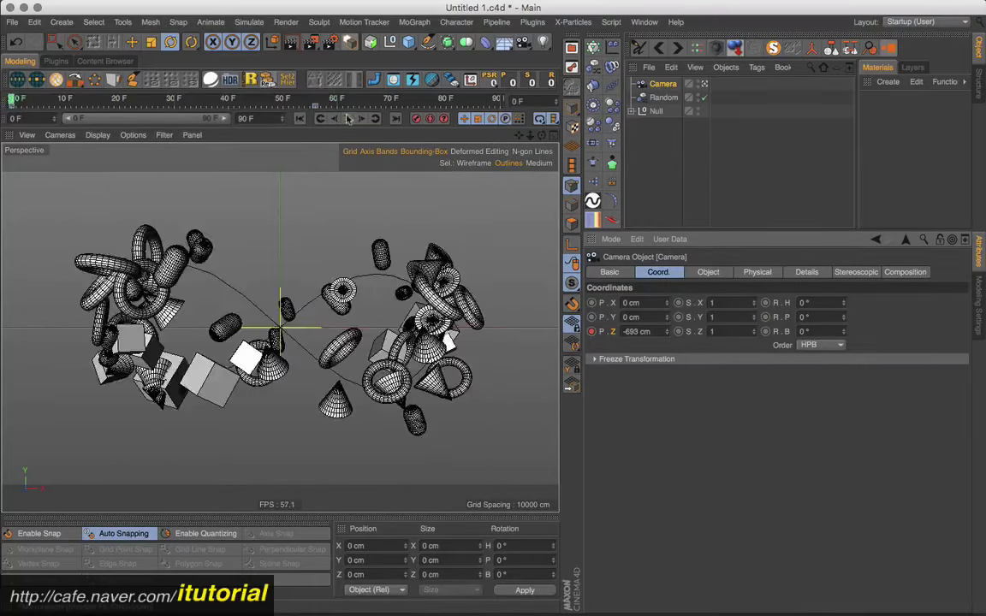
pyautogui.click(347, 118)
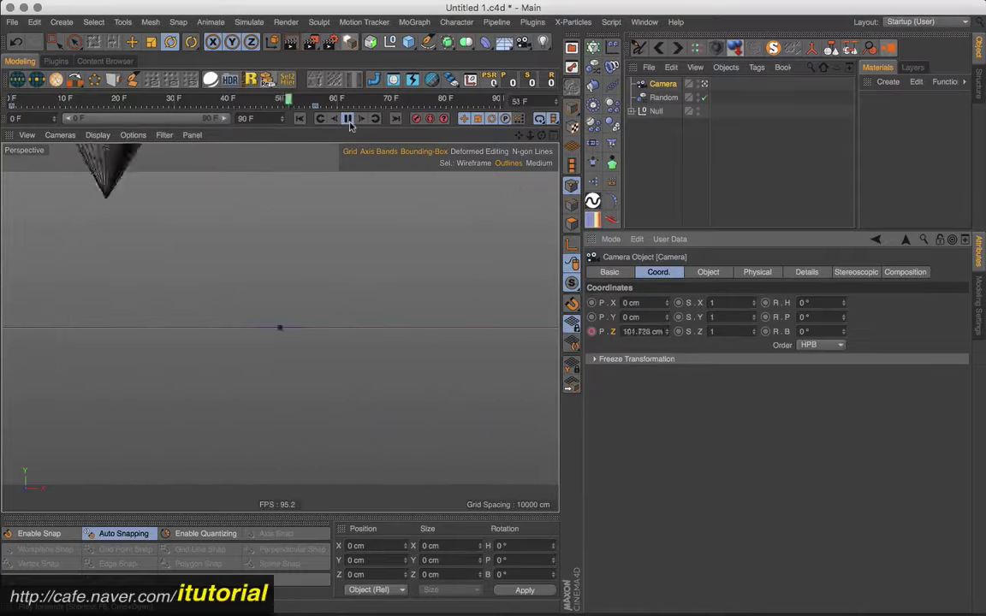
pyautogui.click(346, 118)
pyautogui.click(299, 119)
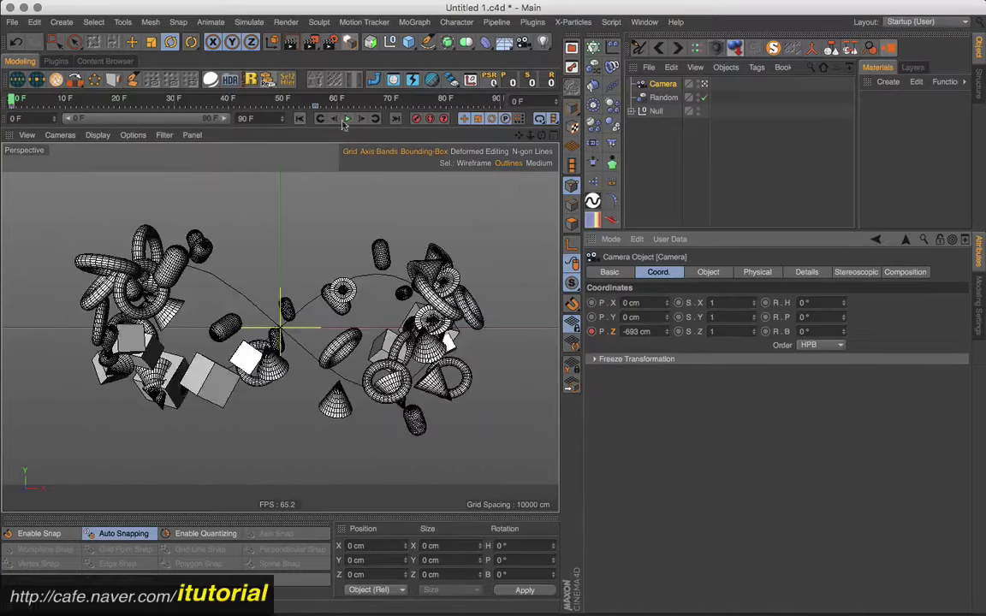
pyautogui.click(347, 118)
pyautogui.click(348, 120)
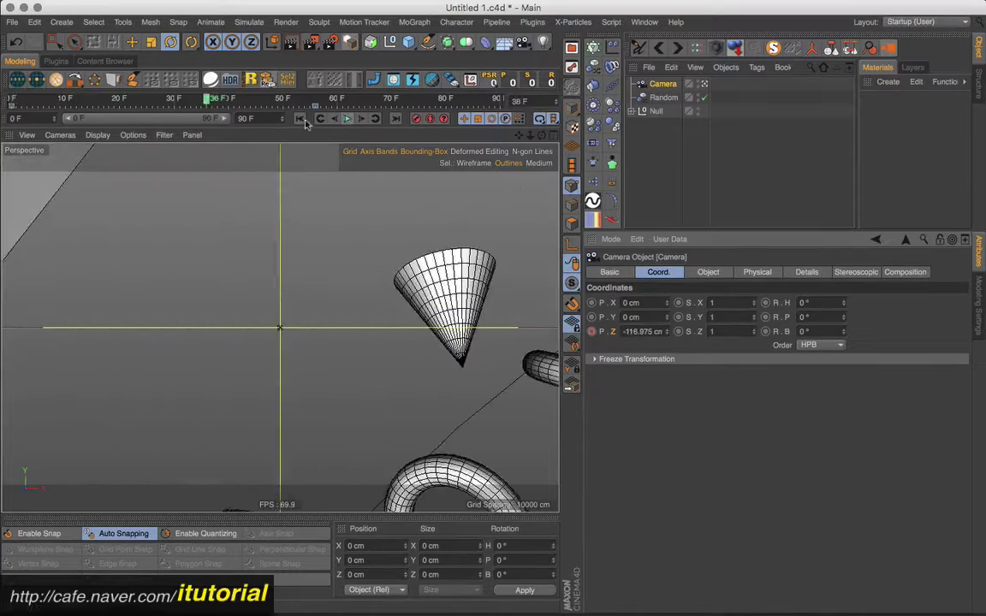
pyautogui.hotkey('shift', 'f')
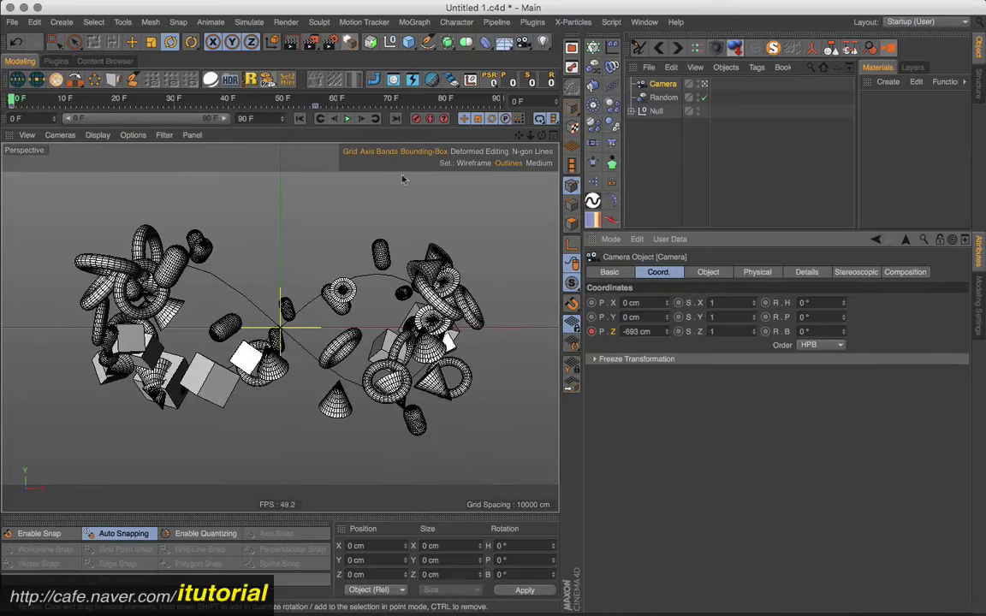
# Steepen the end of the camera's Position Z curve and add the Null's rotation track to the F-curves
pyautogui.rightClick(665, 90)
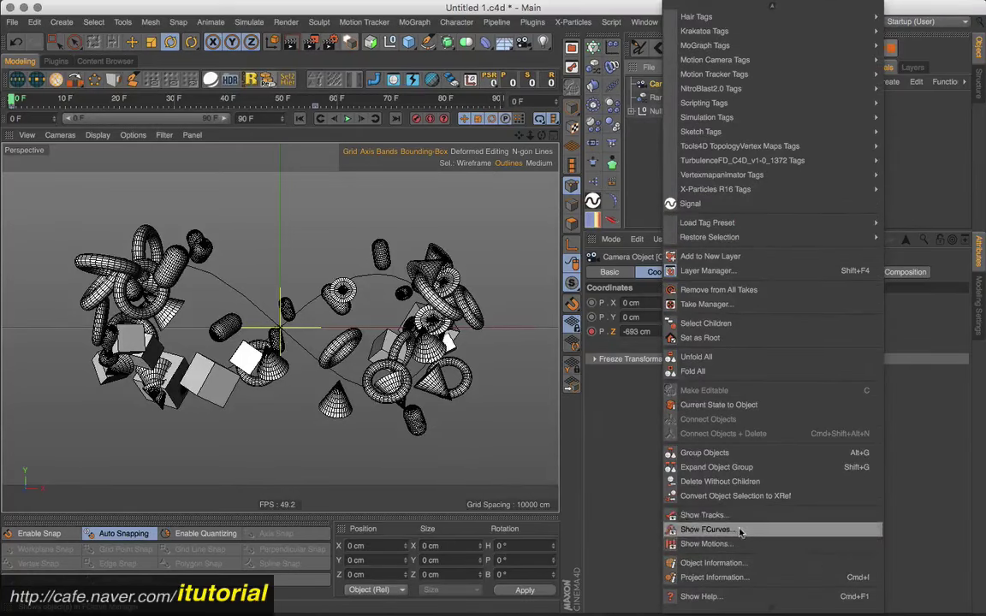
pyautogui.click(707, 529)
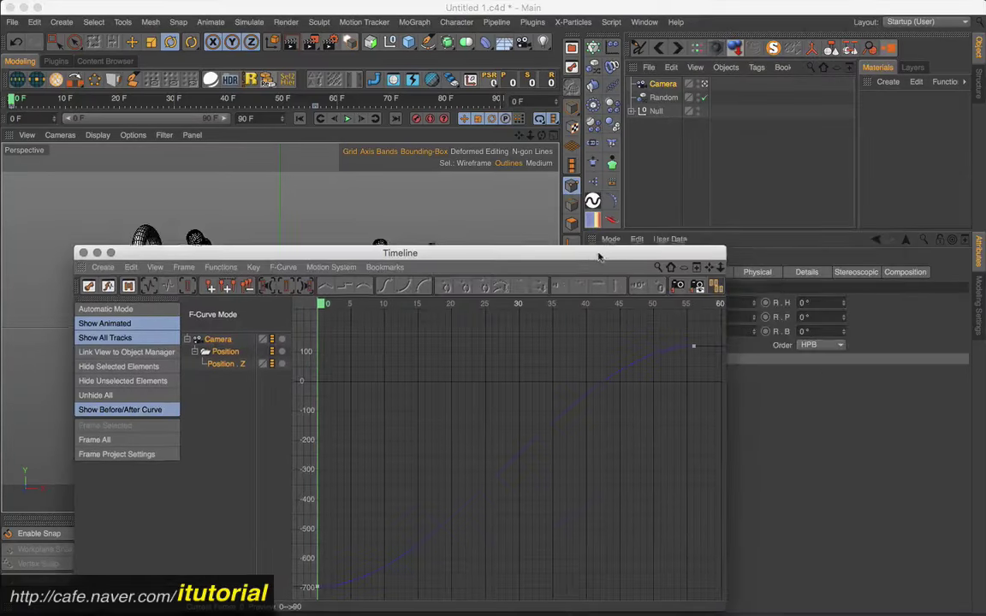
pyautogui.moveTo(479, 254); pyautogui.dragTo(722, 202)
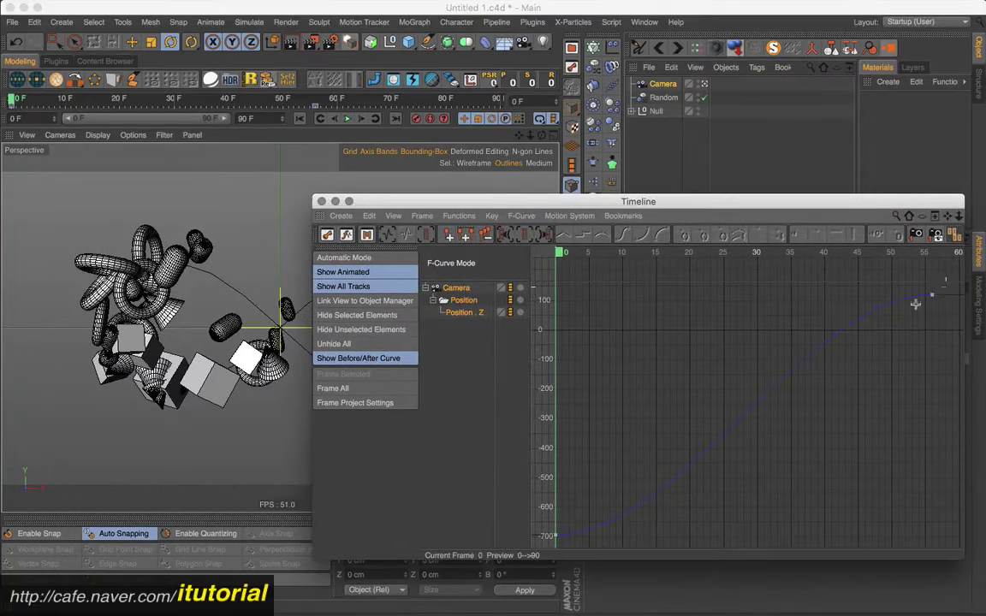
pyautogui.click(915, 302)
pyautogui.moveTo(591, 510); pyautogui.dragTo(548, 543)
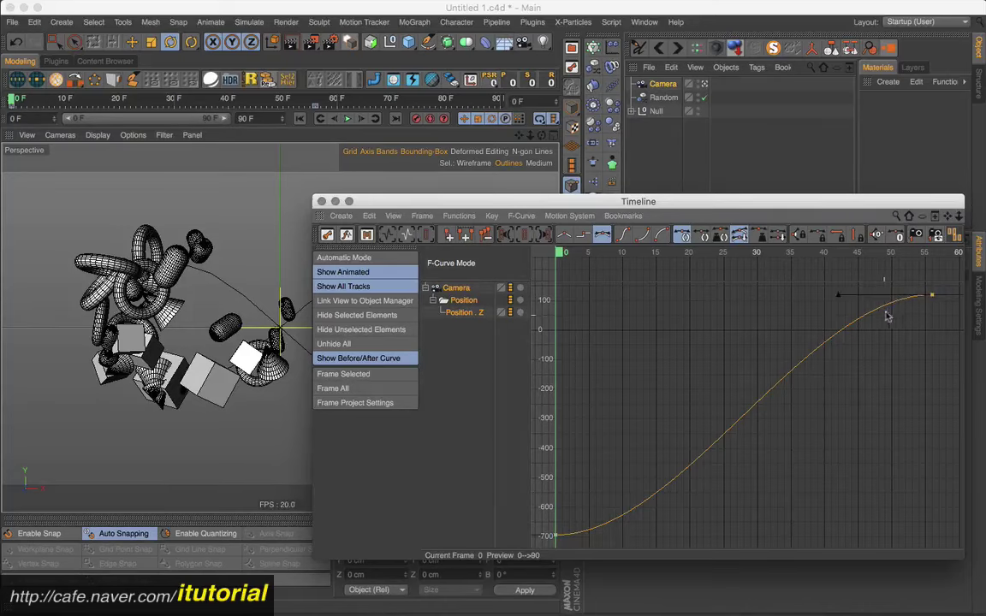
pyautogui.moveTo(842, 295); pyautogui.dragTo(861, 356)
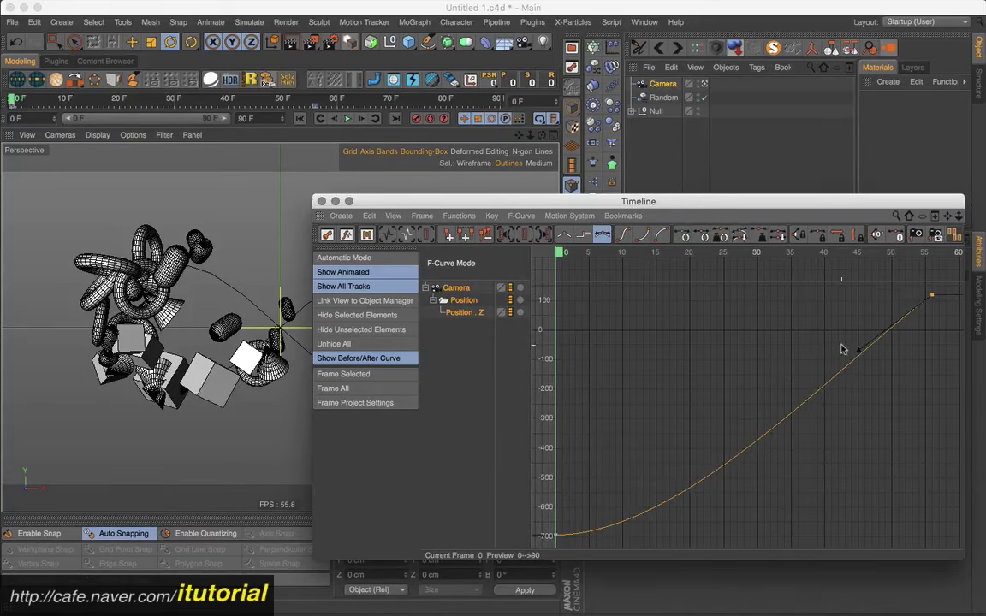
pyautogui.moveTo(474, 203); pyautogui.dragTo(487, 227)
pyautogui.press('F8')
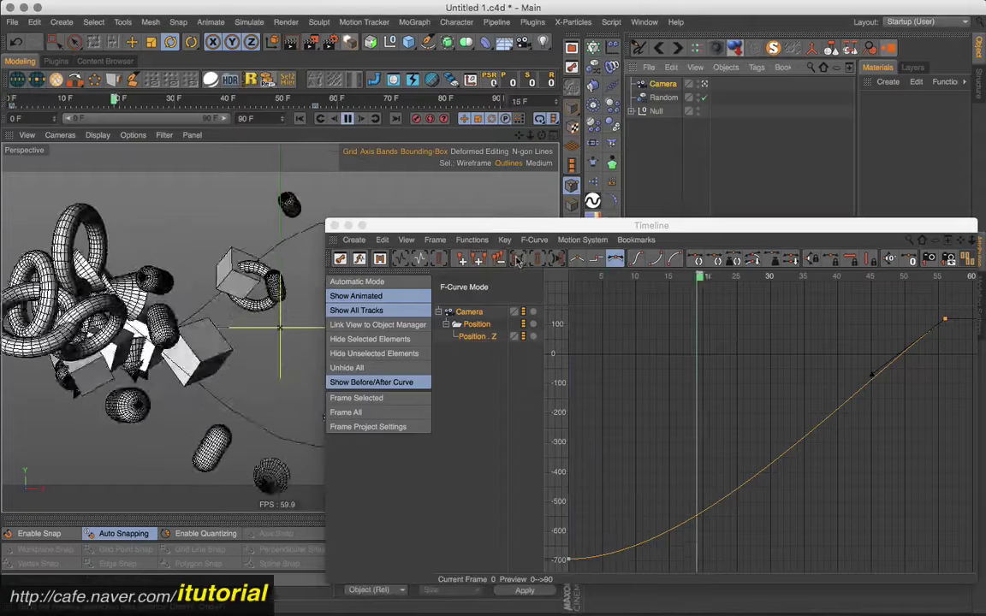
pyautogui.keyDown('ctrl'); pyautogui.click(872, 381); pyautogui.keyUp('ctrl')
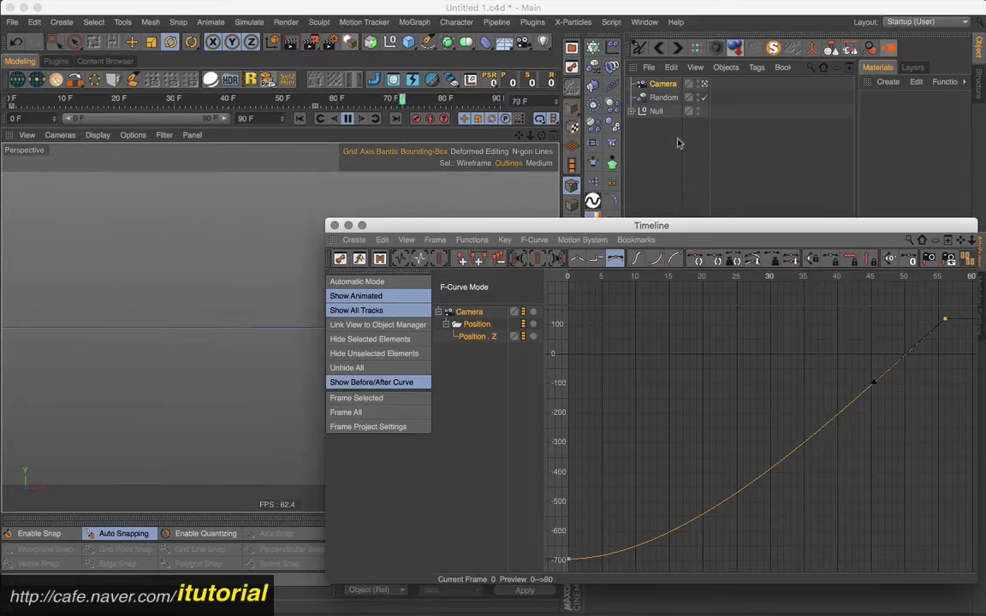
pyautogui.click(655, 111)
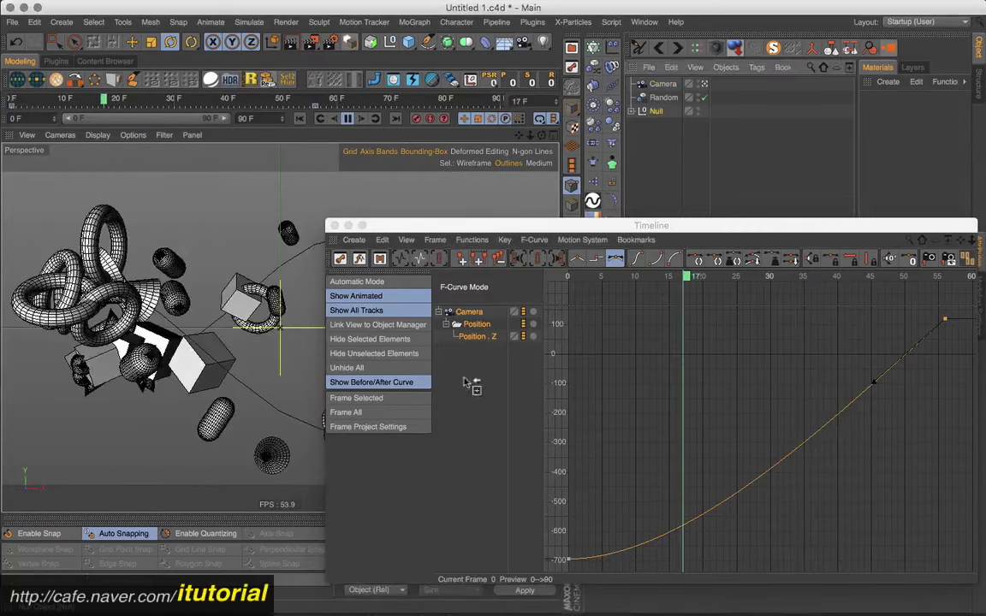
pyautogui.moveTo(470, 382); pyautogui.dragTo(454, 351)
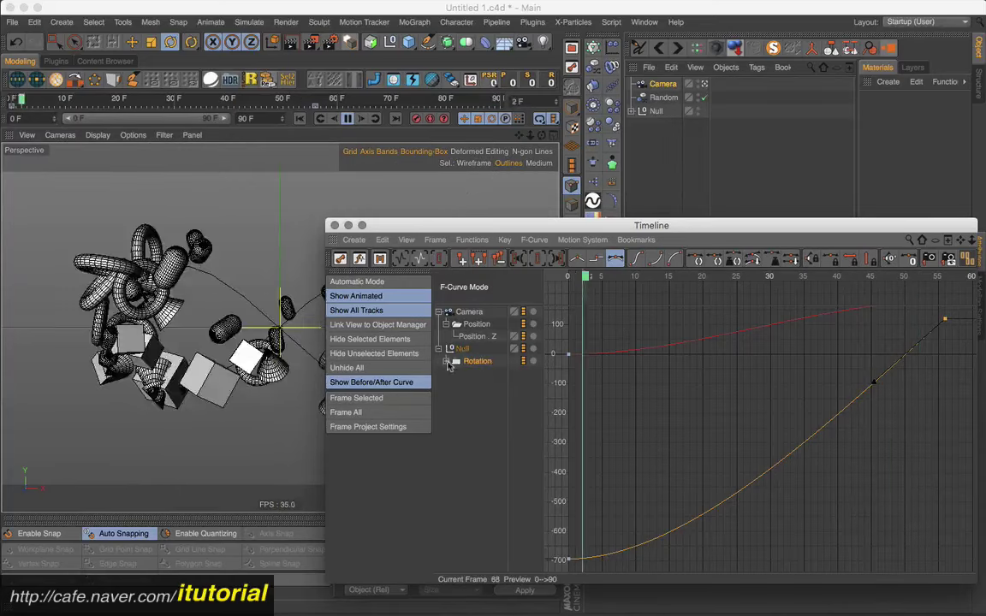
# Expand the Null's Rotation . P curve and make it climb immediately from frame 0
pyautogui.click(445, 361)
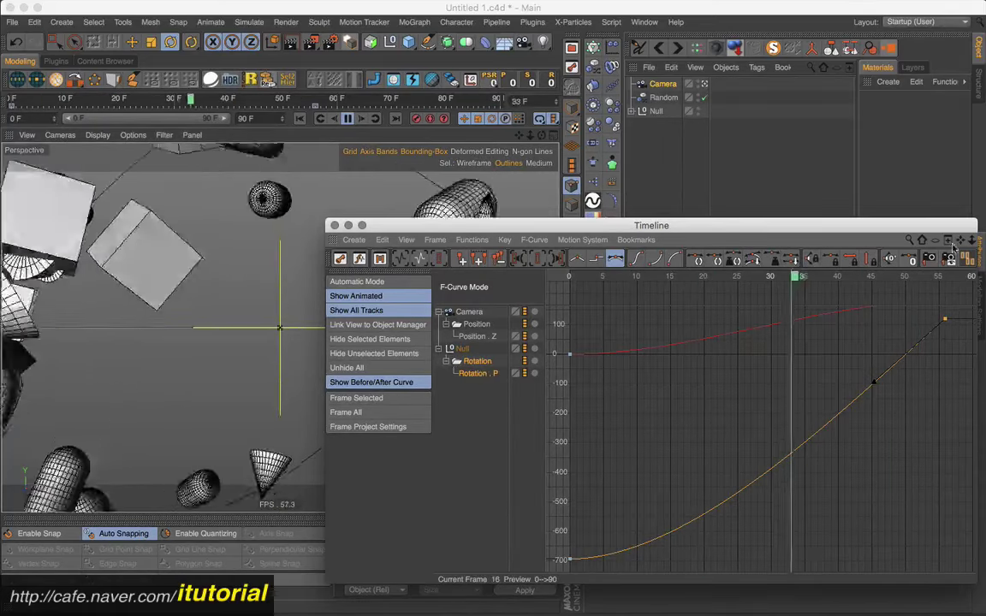
pyautogui.moveTo(939, 267); pyautogui.dragTo(933, 312, button='middle')
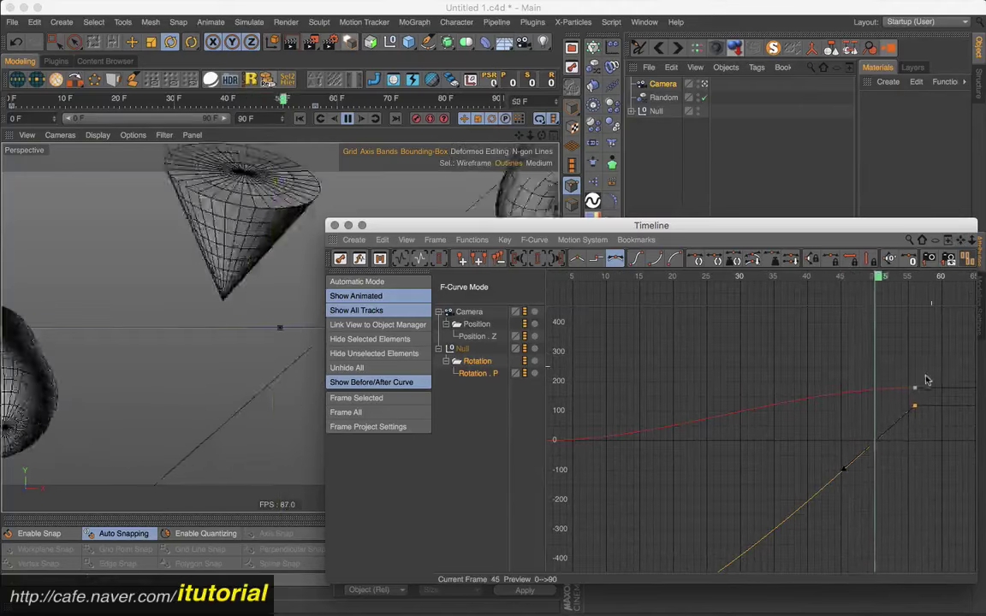
pyautogui.moveTo(925, 377); pyautogui.dragTo(891, 409)
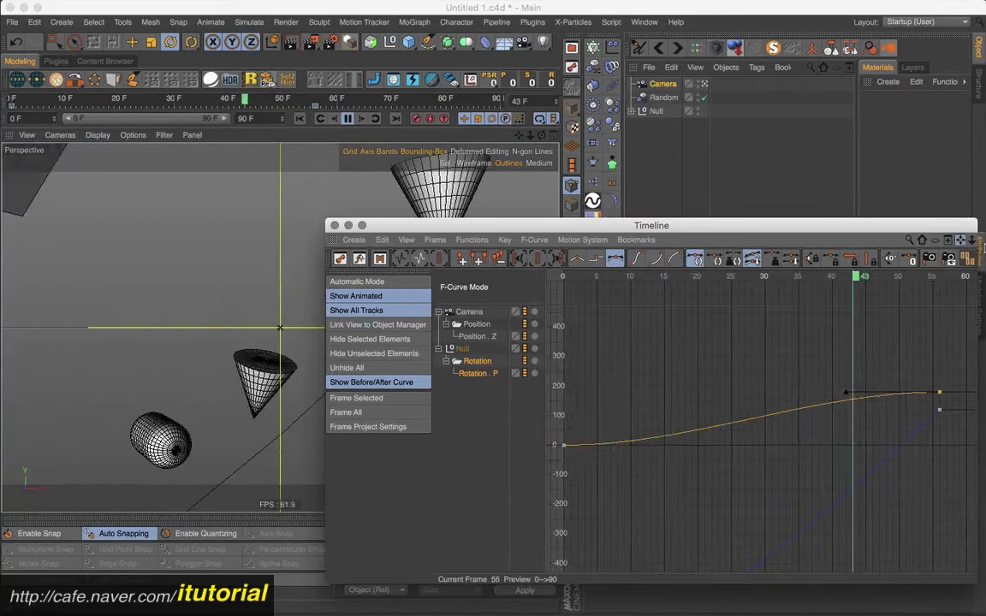
pyautogui.moveTo(592, 418); pyautogui.dragTo(616, 422, button='middle')
pyautogui.moveTo(581, 434); pyautogui.dragTo(549, 477)
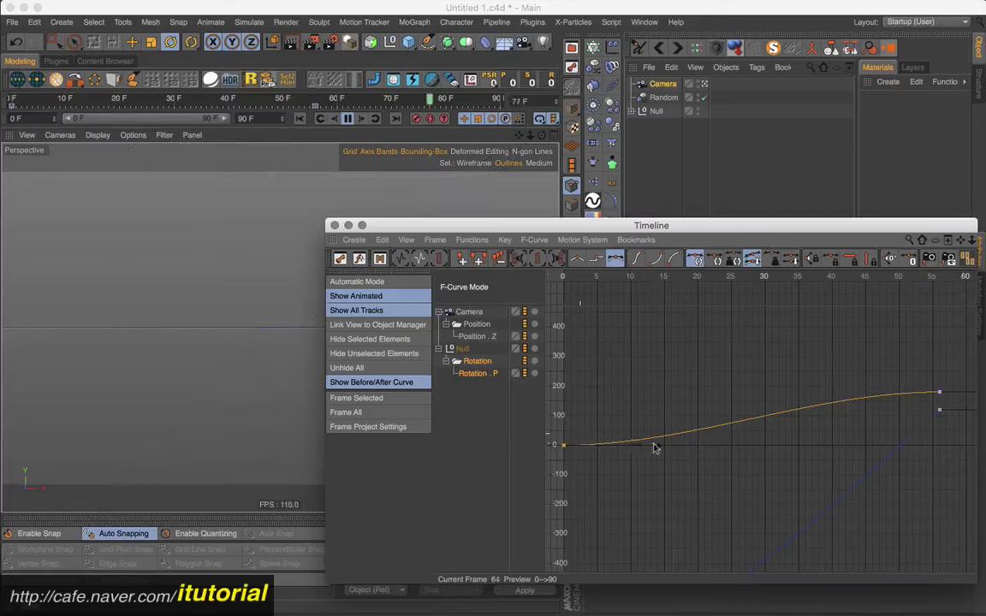
pyautogui.moveTo(657, 446); pyautogui.dragTo(659, 424)
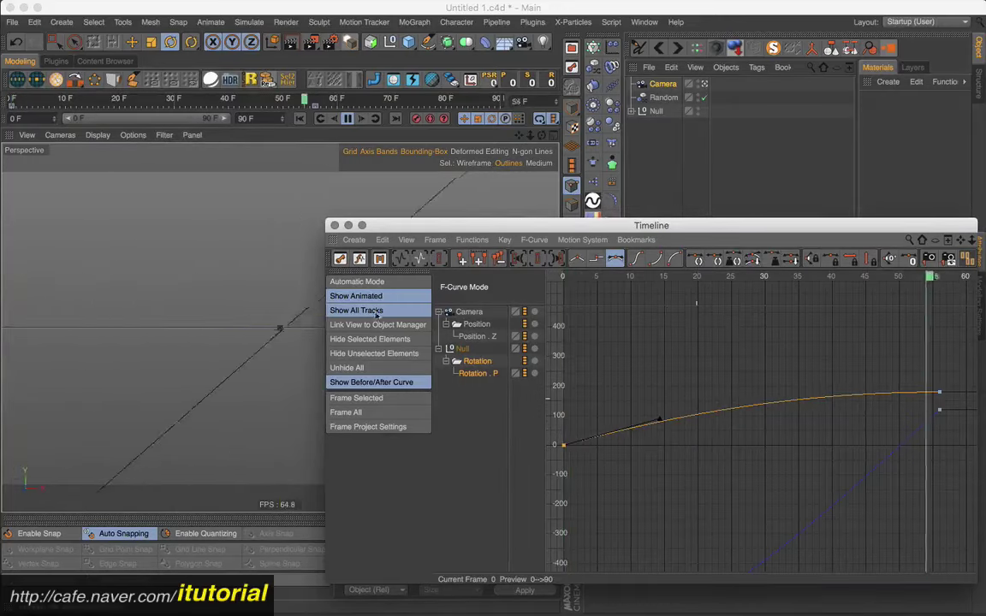
pyautogui.moveTo(736, 225); pyautogui.dragTo(733, 256)
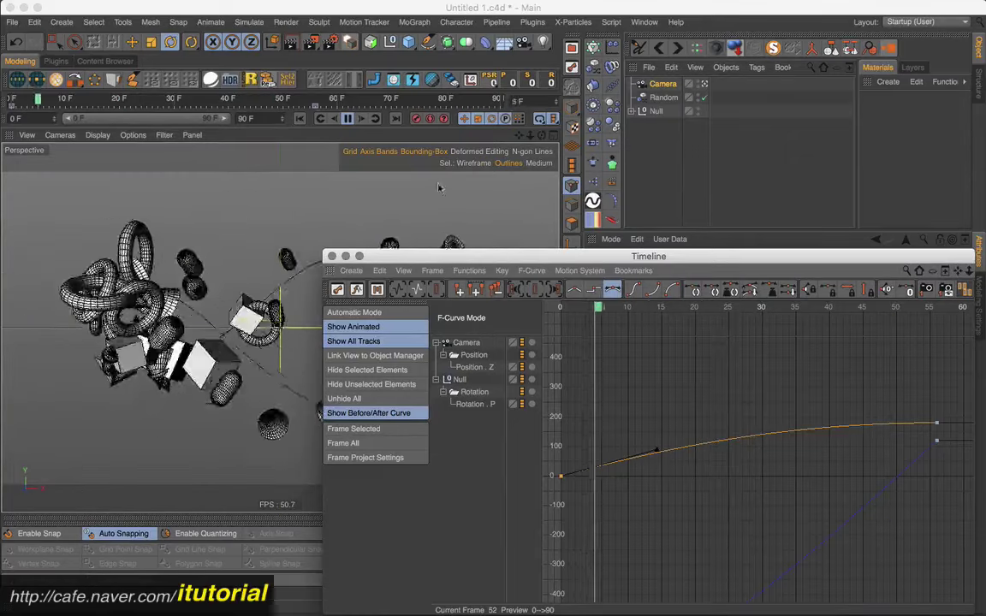
# Stop playback, frame the curves, and ease the Null's Rotation . P into its raised final key
pyautogui.press('F8')
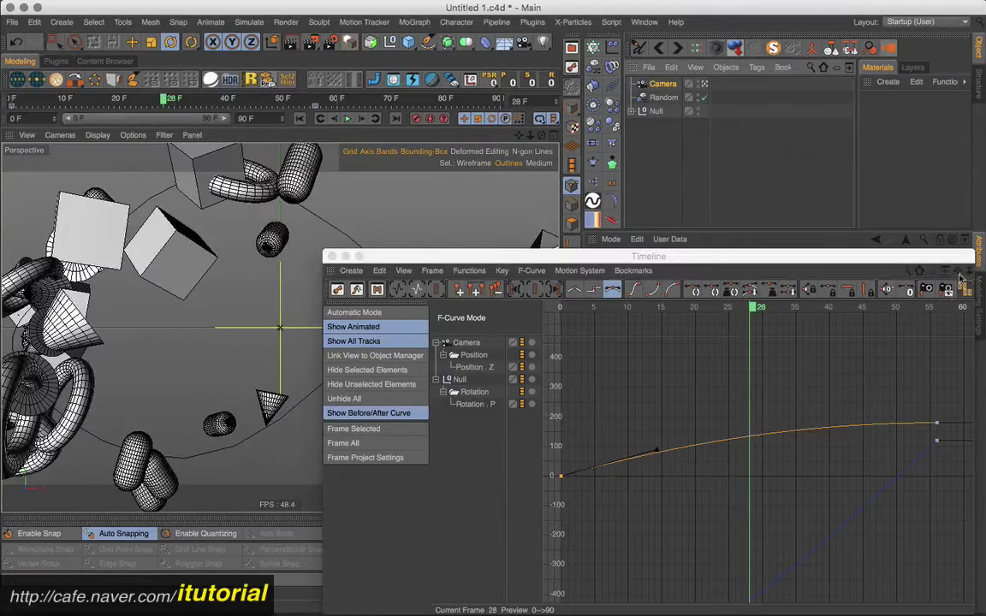
pyautogui.click(970, 274)
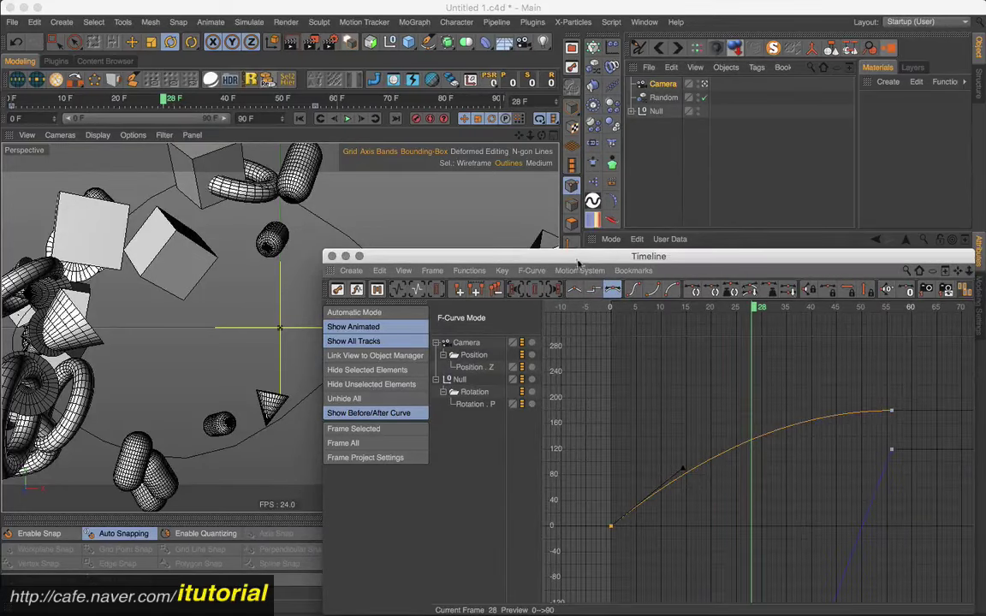
pyautogui.moveTo(579, 259); pyautogui.dragTo(592, 230)
pyautogui.moveTo(789, 281); pyautogui.dragTo(871, 281)
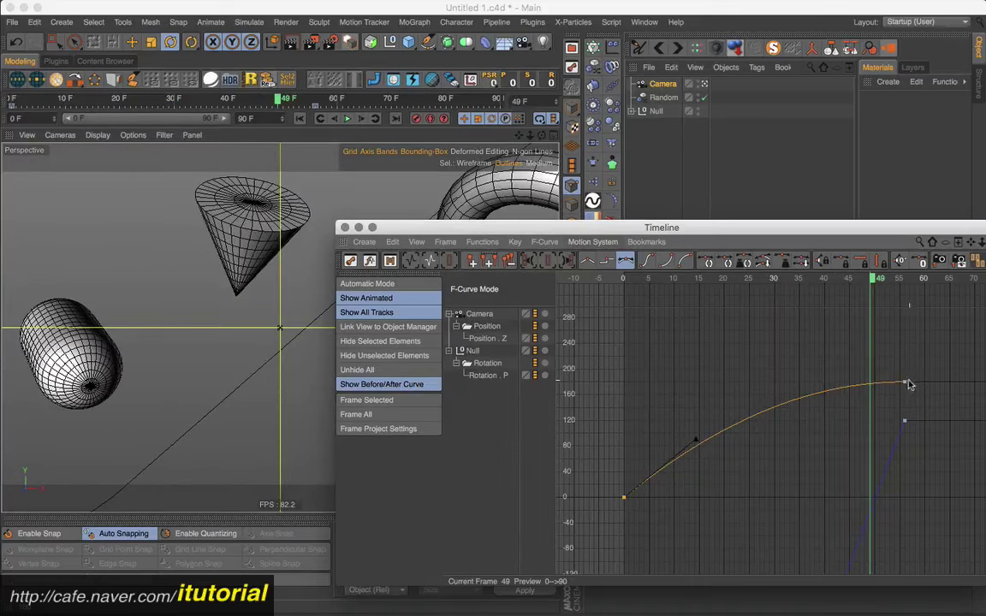
pyautogui.moveTo(904, 382); pyautogui.dragTo(905, 375)
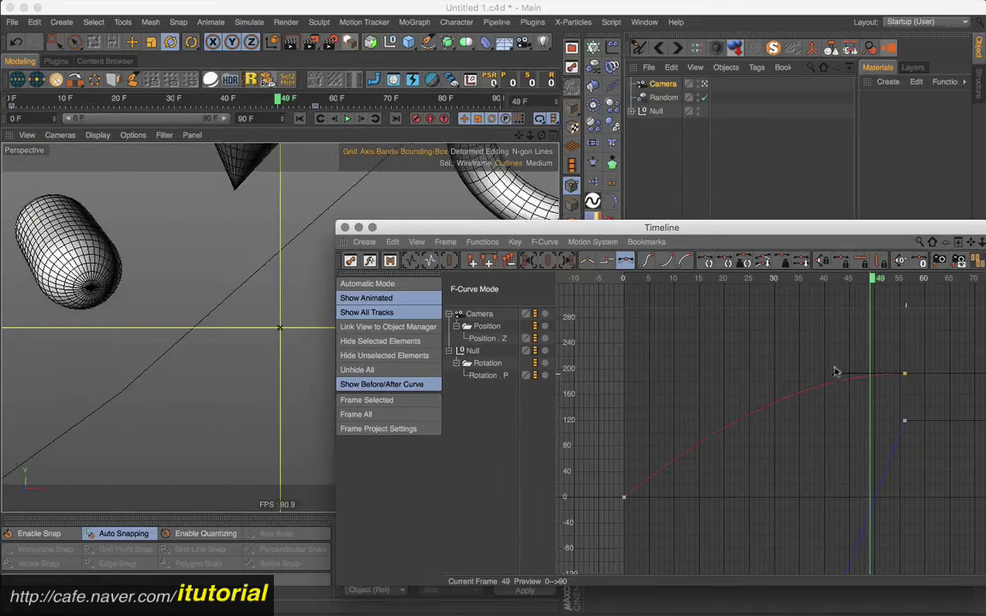
# Scrub and play the animation to check the rotation, then return to frame 0
pyautogui.moveTo(882, 289); pyautogui.dragTo(867, 281)
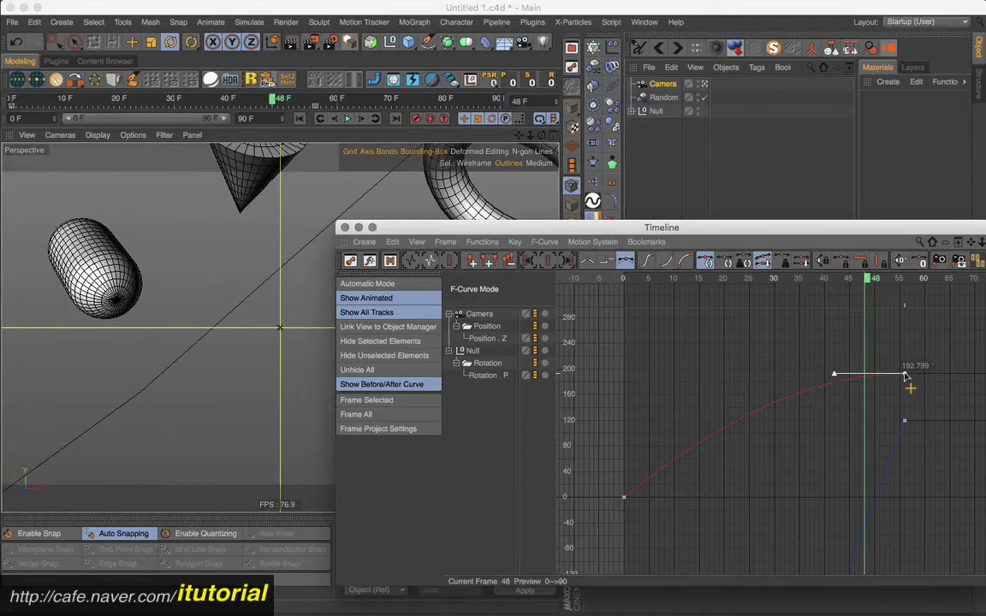
pyautogui.moveTo(792, 279); pyautogui.dragTo(859, 280)
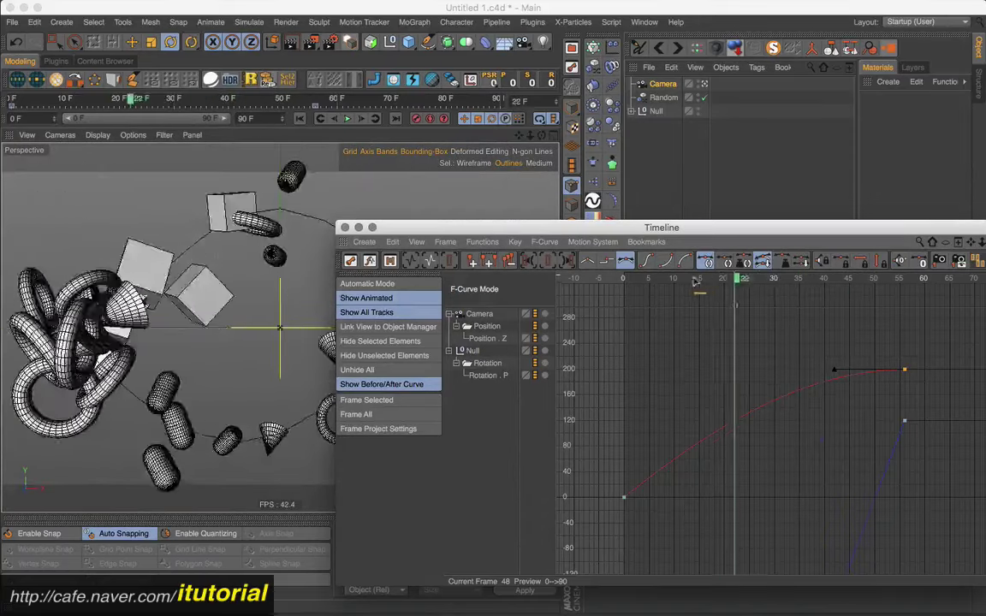
pyautogui.moveTo(858, 280)
pyautogui.mouseDown()
pyautogui.moveTo(640, 280)
pyautogui.moveTo(603, 296)
pyautogui.mouseUp()
pyautogui.moveTo(514, 227); pyautogui.dragTo(520, 272)
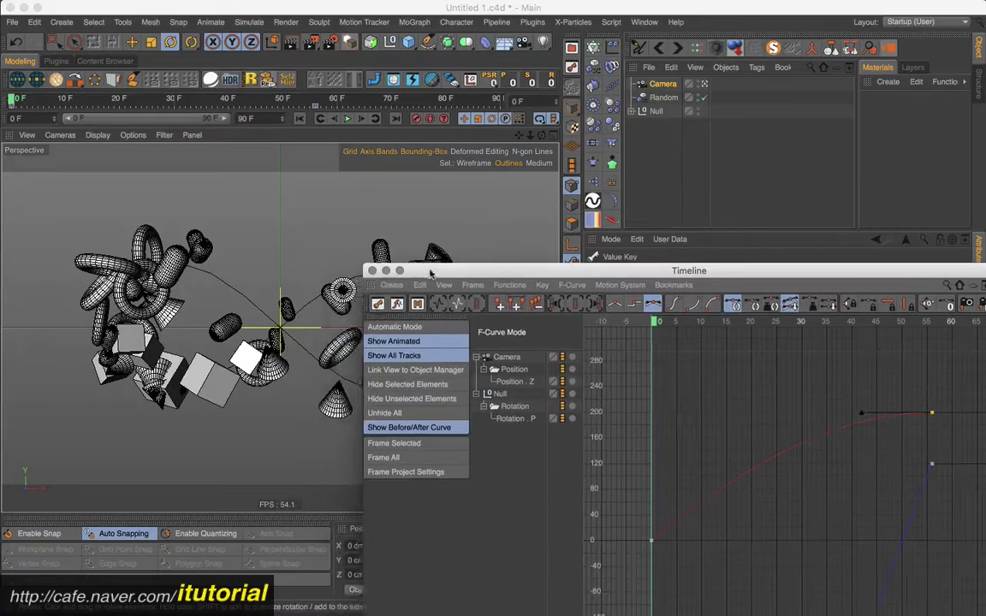
pyautogui.moveTo(362, 270); pyautogui.dragTo(421, 269)
pyautogui.click(301, 120)
pyautogui.click(348, 120)
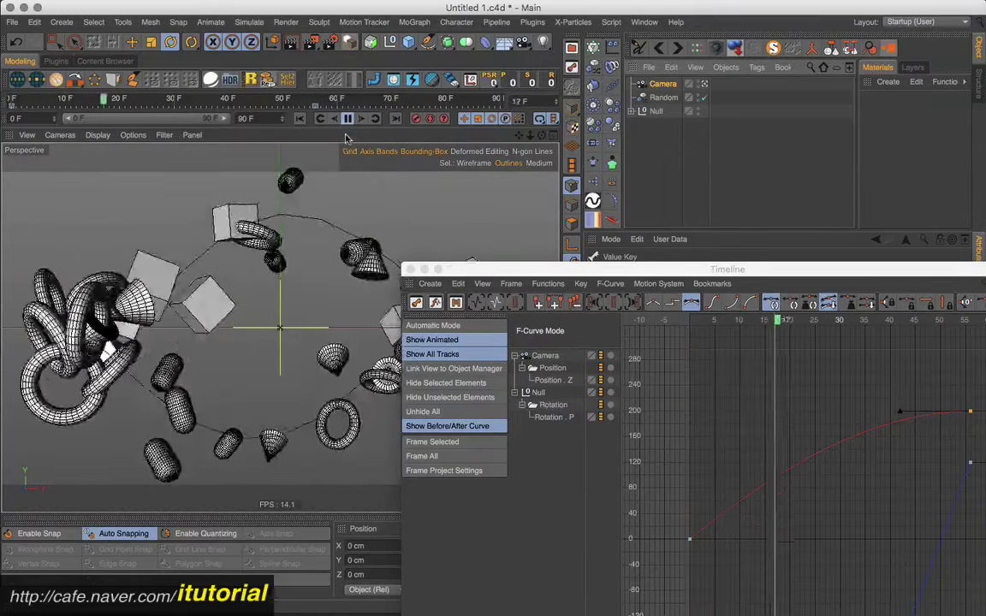
pyautogui.click(347, 119)
pyautogui.click(301, 119)
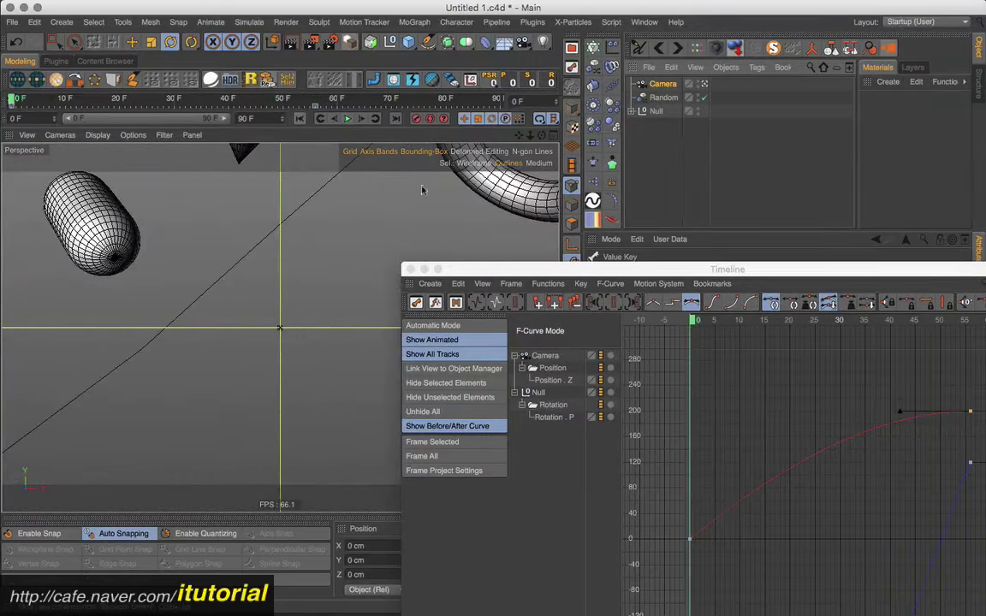
pyautogui.moveTo(423, 268); pyautogui.dragTo(437, 263)
# Close the curve editor and select the Cloner inside the Null
pyautogui.click(424, 264)
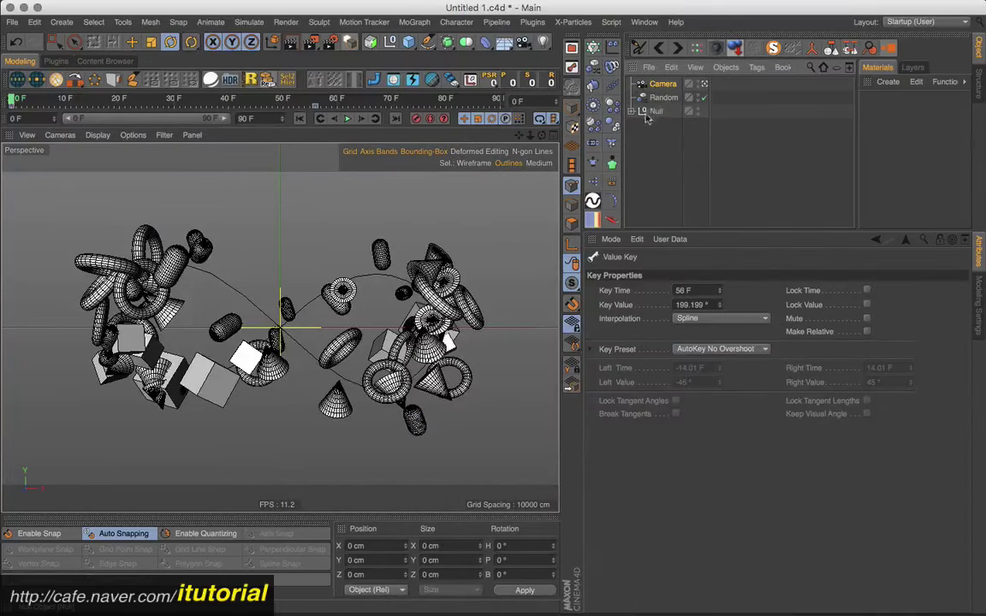
pyautogui.click(655, 112)
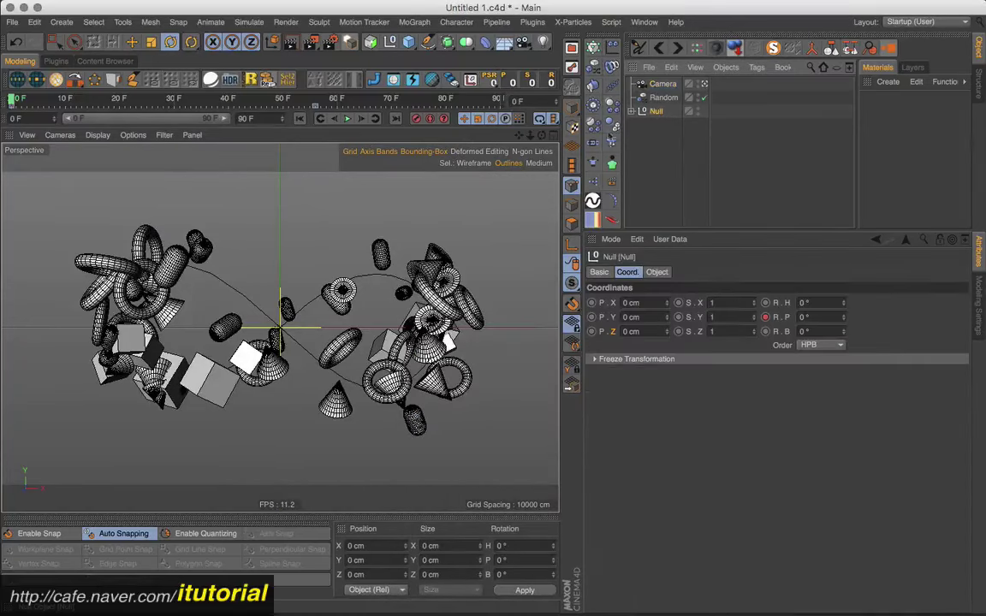
pyautogui.click(643, 111)
pyautogui.click(669, 140)
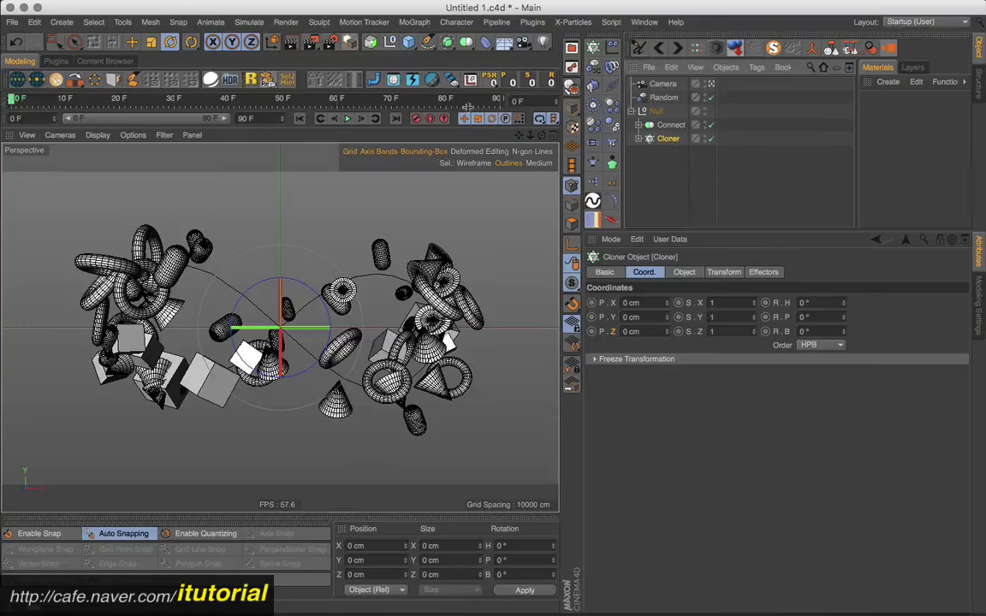
# Add a Time effector to the Cloner with rotation H 90°, P 15°, B 47°
pyautogui.click(414, 22)
pyautogui.moveTo(426, 43)
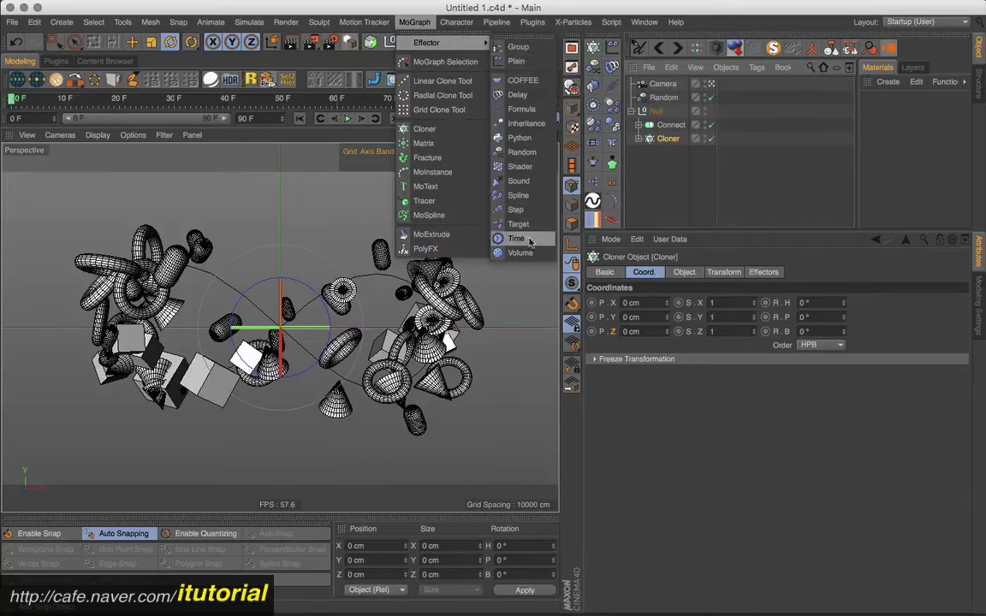
pyautogui.click(530, 243)
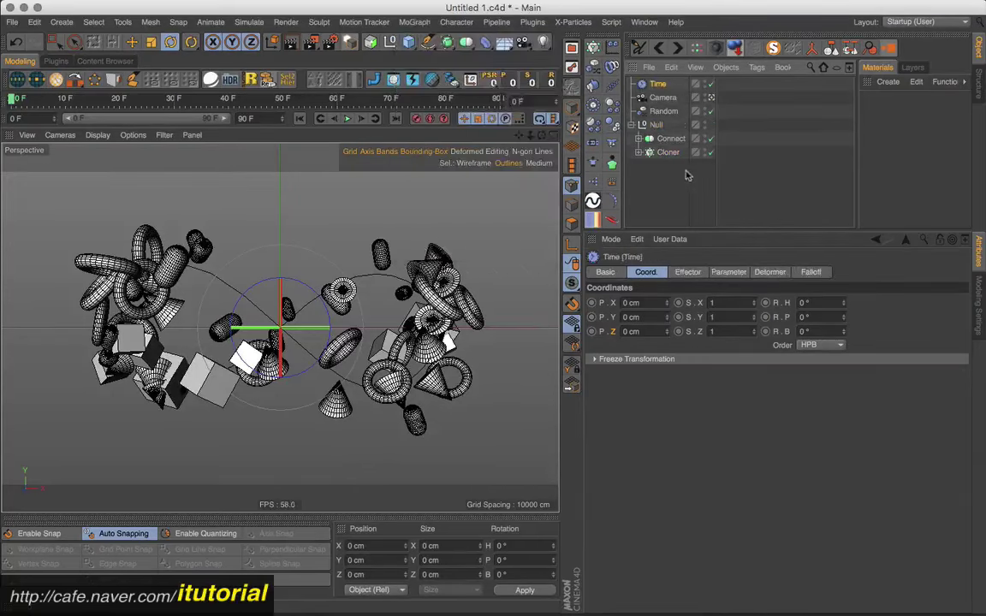
pyautogui.click(701, 273)
pyautogui.click(728, 273)
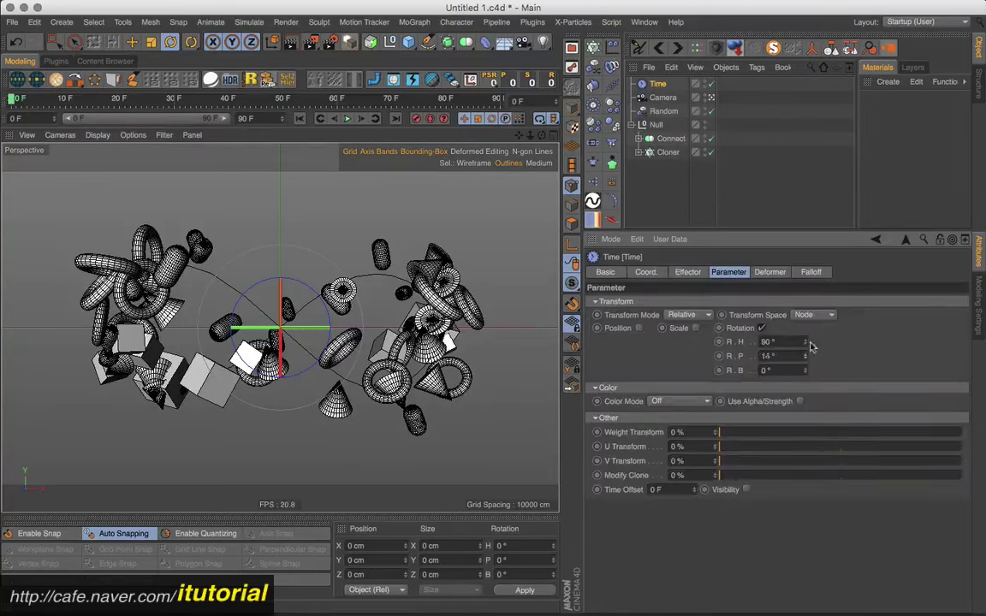
# Preview the clones rotating through the scene camera, then switch to the reference movie
pyautogui.click(711, 99)
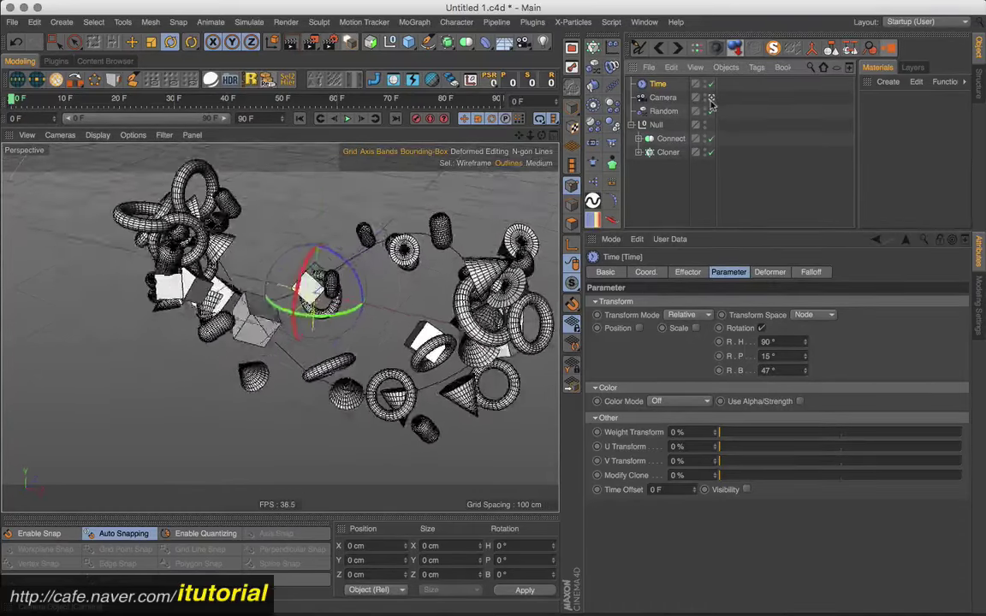
pyautogui.click(348, 120)
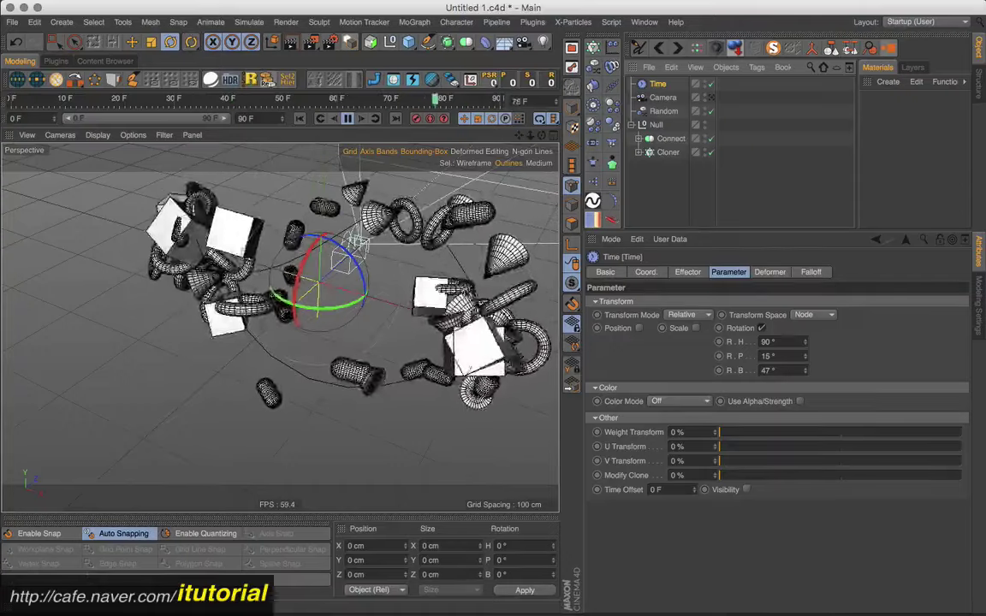
pyautogui.click(348, 119)
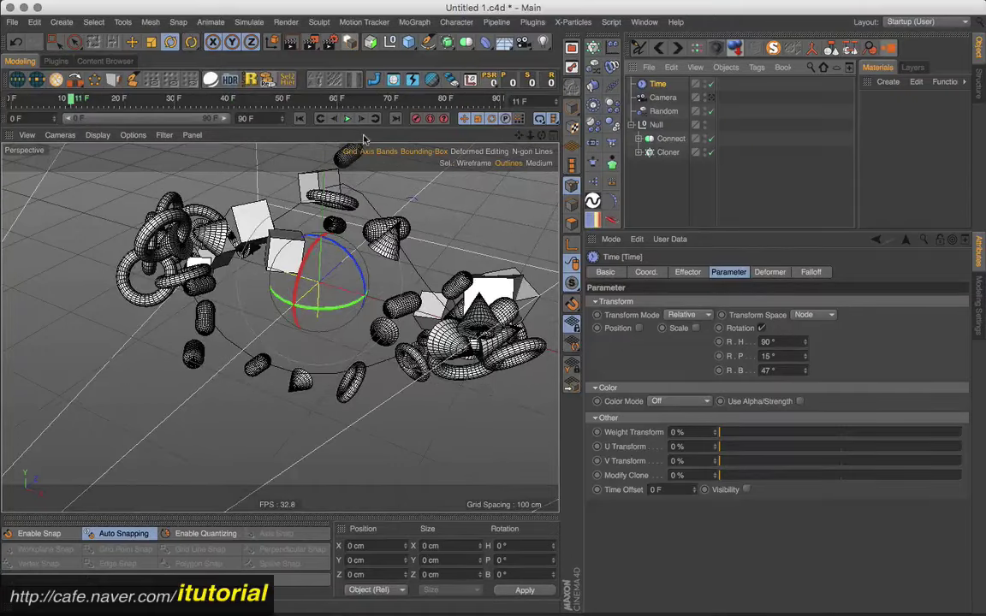
pyautogui.press('shift+F')
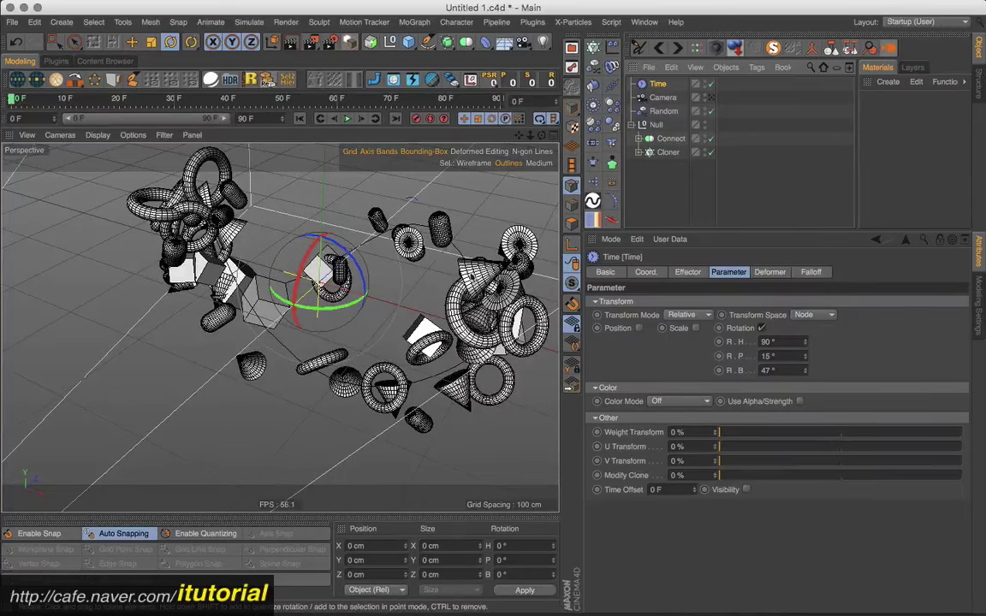
pyautogui.press('super+Tab')
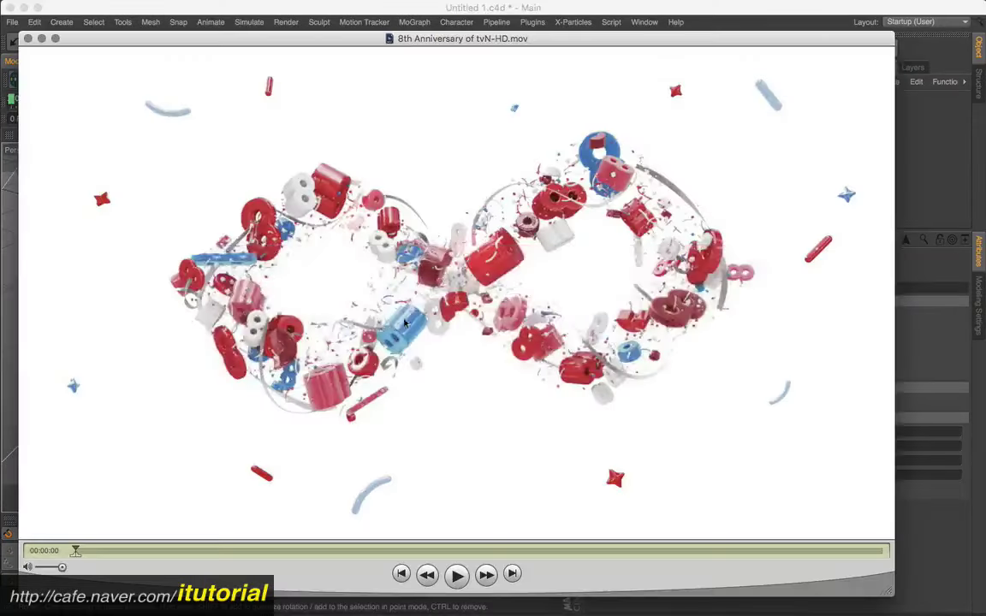
# Scrub the reference movie forward, then back to the infinity-shape shot
pyautogui.moveTo(437, 553)
pyautogui.mouseDown()
pyautogui.moveTo(587, 545)
pyautogui.moveTo(616, 513)
pyautogui.mouseUp()
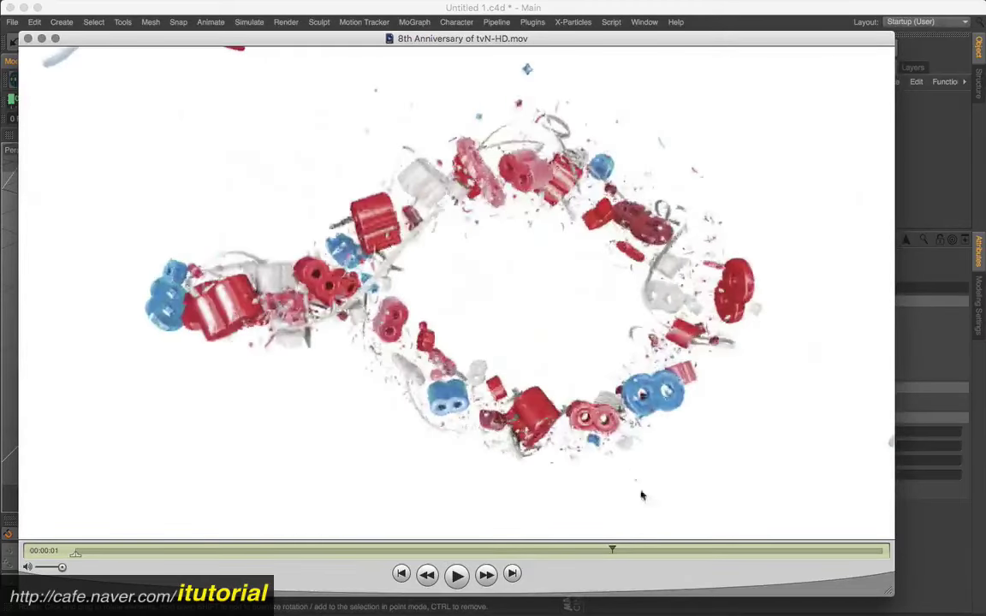
pyautogui.moveTo(670, 548); pyautogui.dragTo(672, 537)
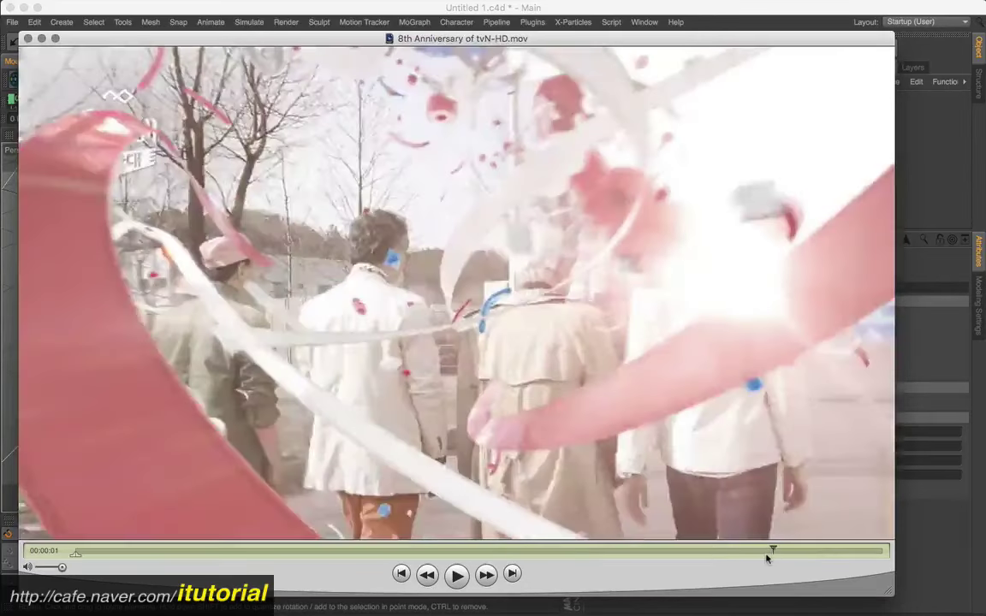
pyautogui.moveTo(750, 552); pyautogui.dragTo(471, 545)
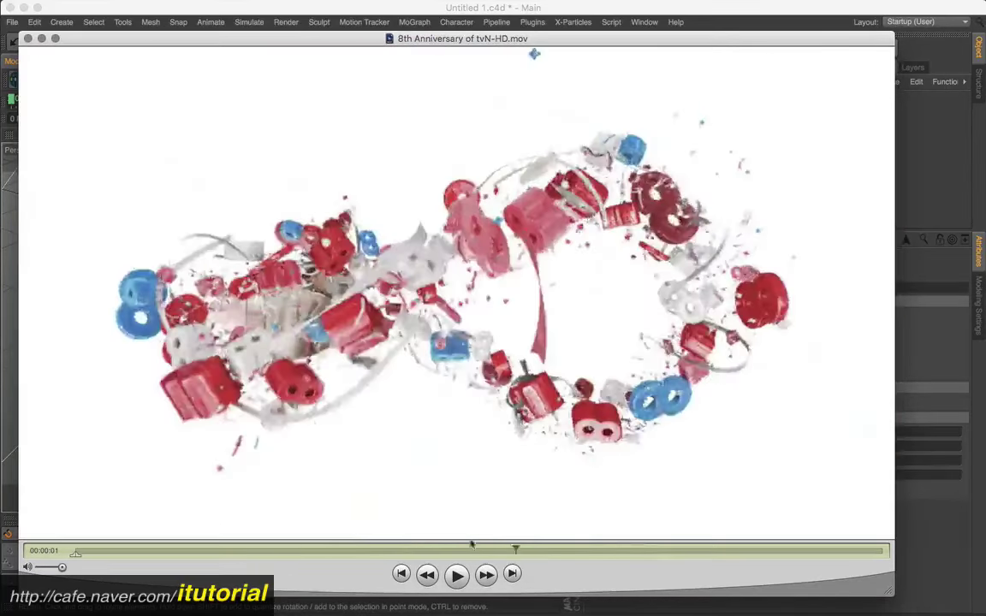
# Reposition the movie window, then close it to return to Cinema 4D
pyautogui.moveTo(336, 37); pyautogui.dragTo(341, 50)
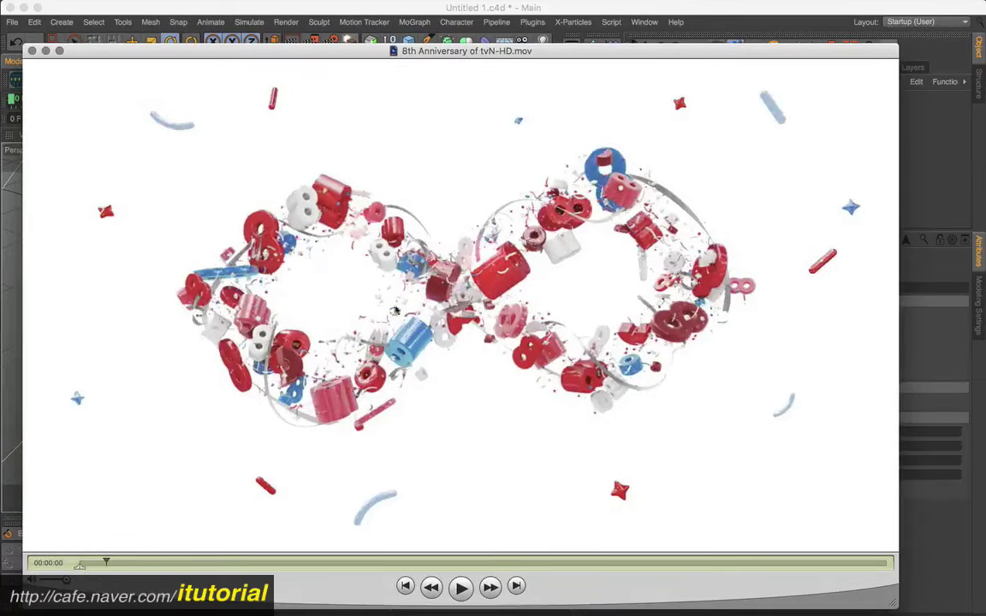
pyautogui.moveTo(369, 55); pyautogui.dragTo(383, 42)
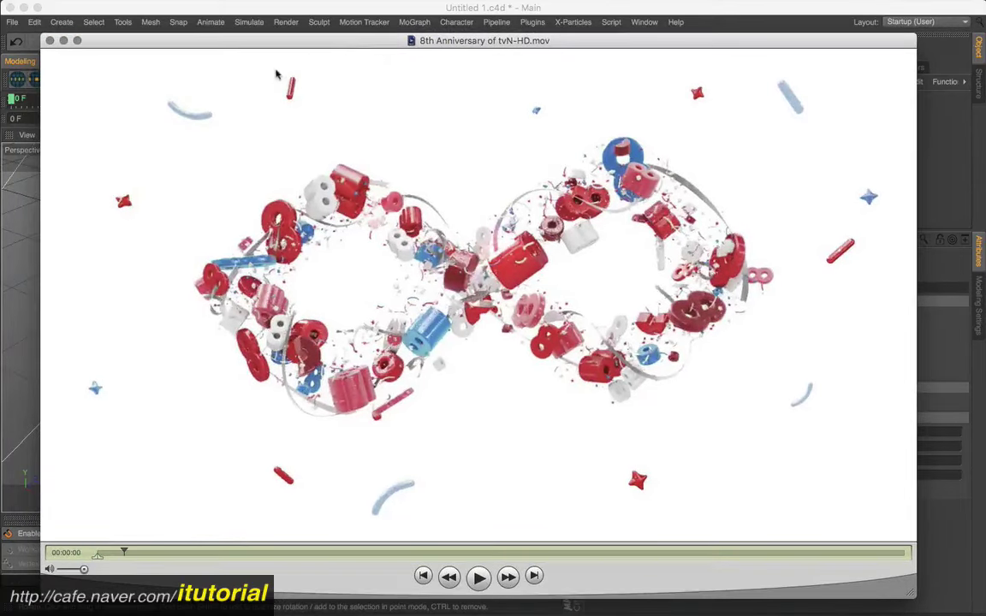
pyautogui.moveTo(282, 41); pyautogui.dragTo(281, 43)
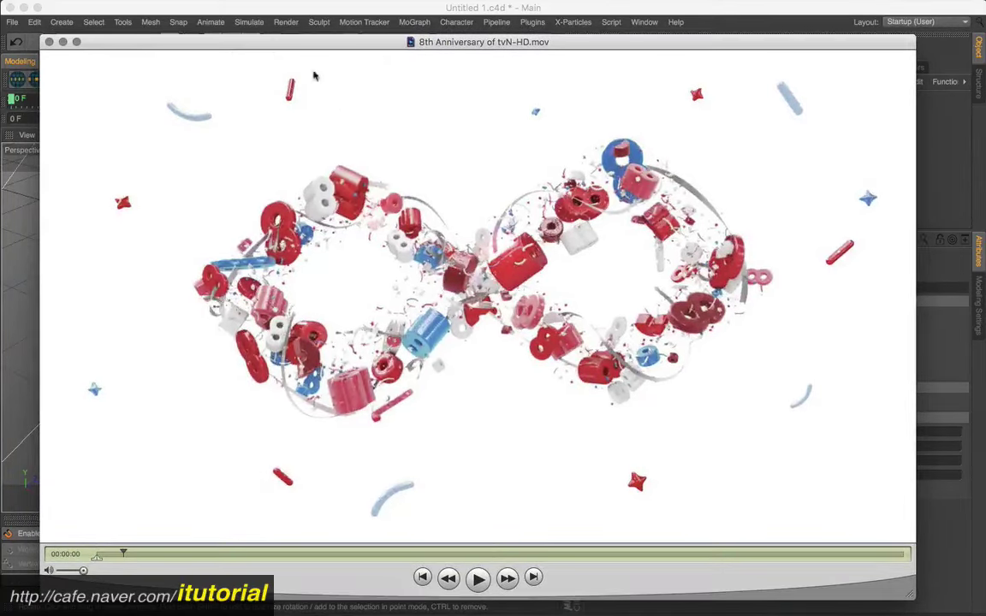
pyautogui.press('super+w')
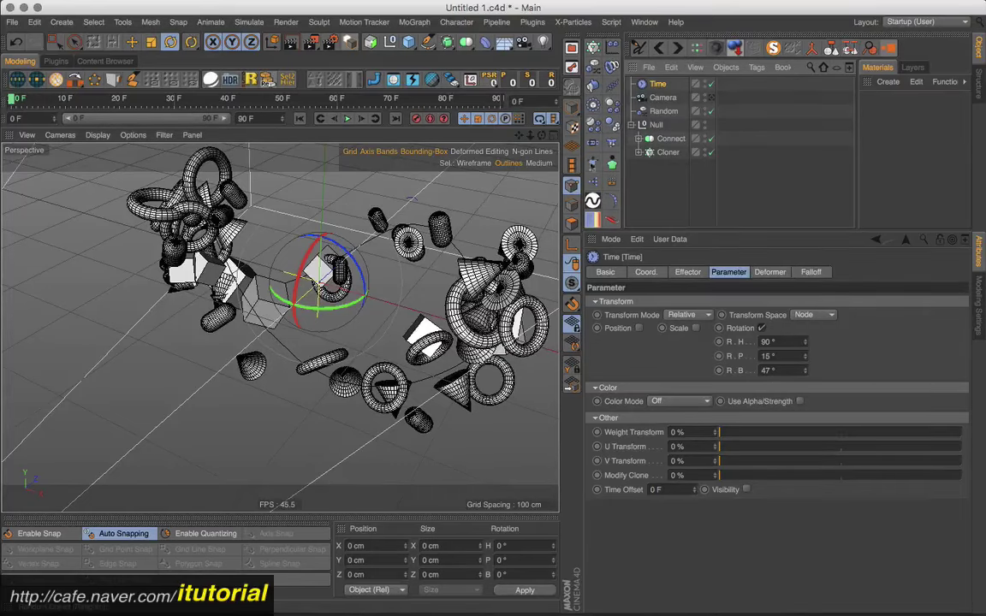
pyautogui.moveTo(391, 276)
pyautogui.keyDown('alt'); pyautogui.mouseDown()
pyautogui.moveTo(434, 249)
pyautogui.moveTo(394, 229)
pyautogui.mouseUp(); pyautogui.keyUp('alt')
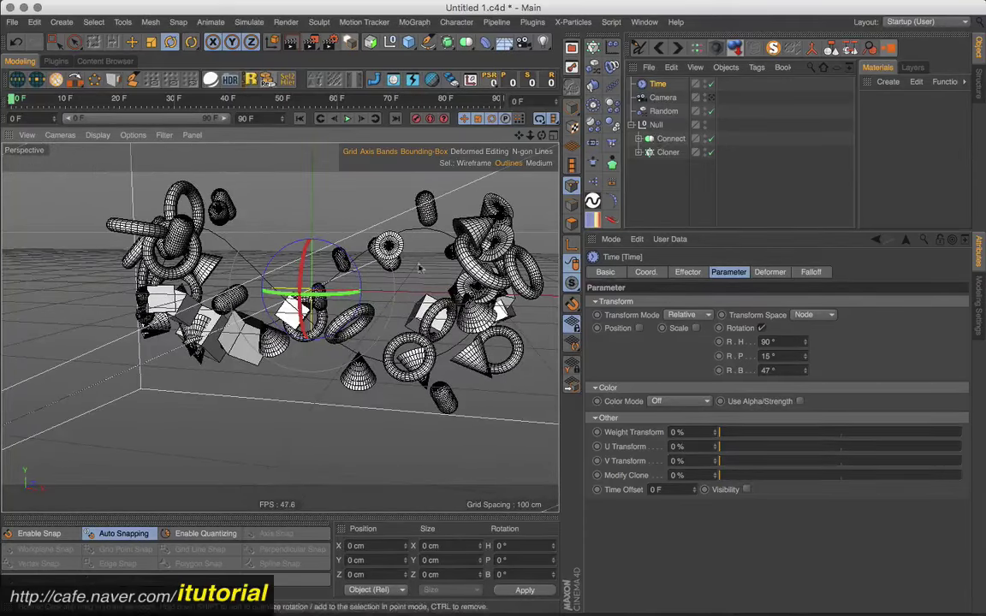
pyautogui.keyDown('alt'); pyautogui.moveTo(430, 268); pyautogui.dragTo(458, 343); pyautogui.keyUp('alt')
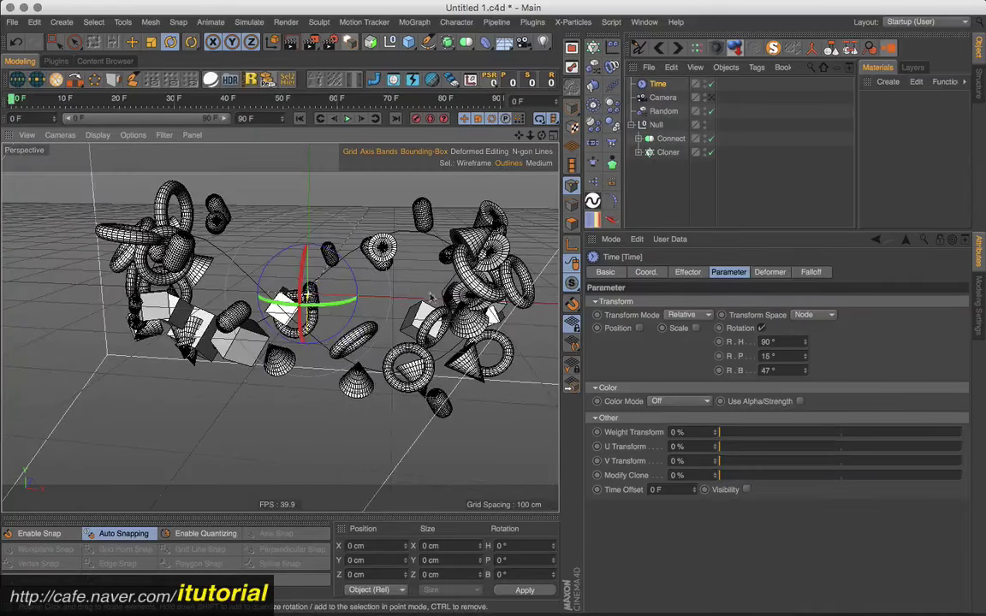